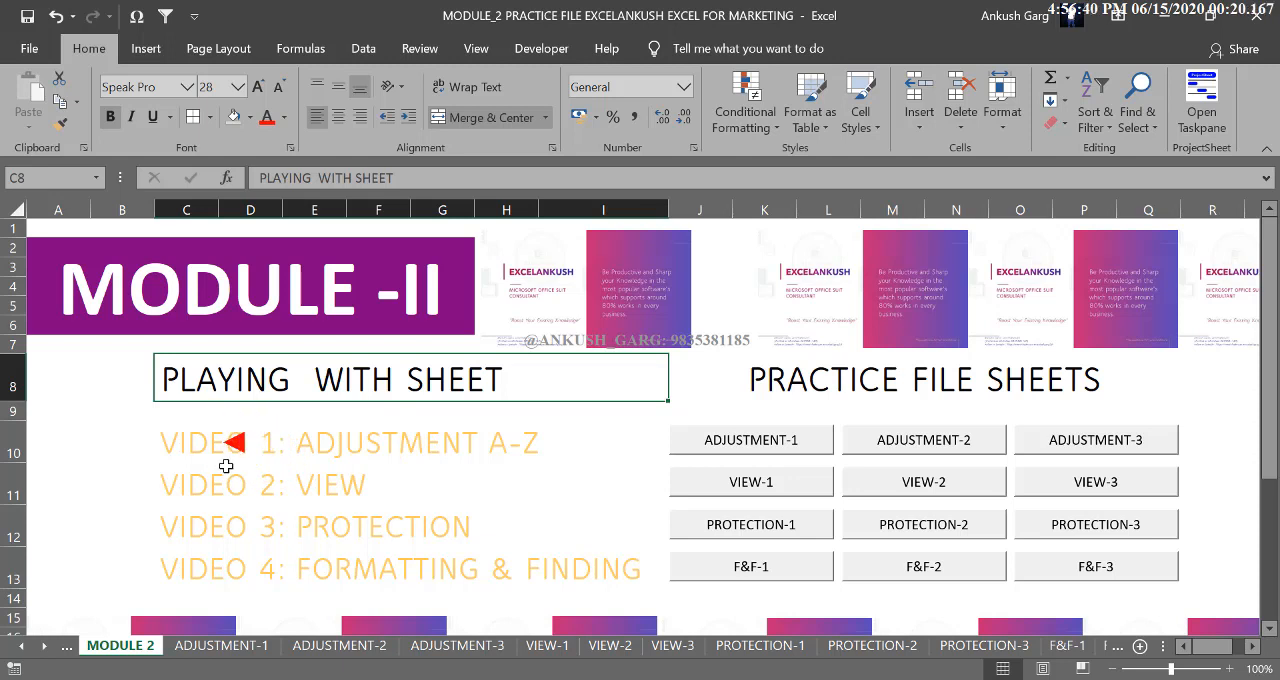
# - Review the four video topics listed under the Playing With Sheet heading of the MODULE 2 sheet
pyautogui.click(323, 437)
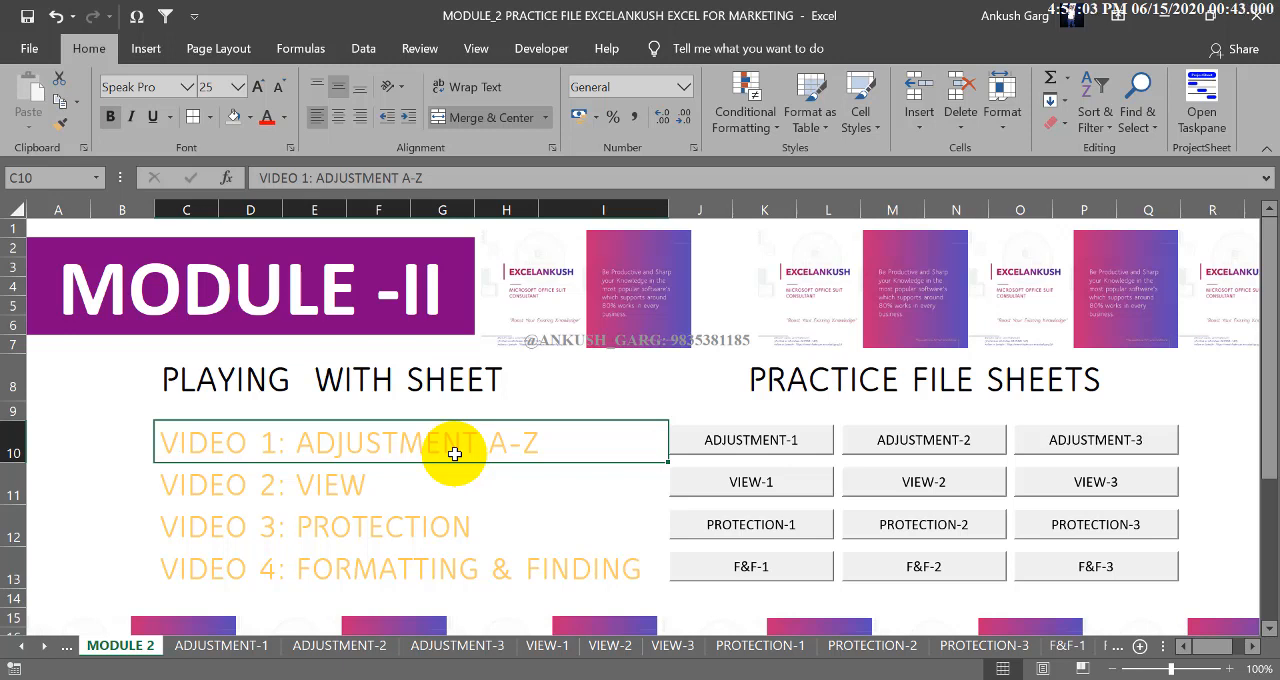
pyautogui.click(386, 489)
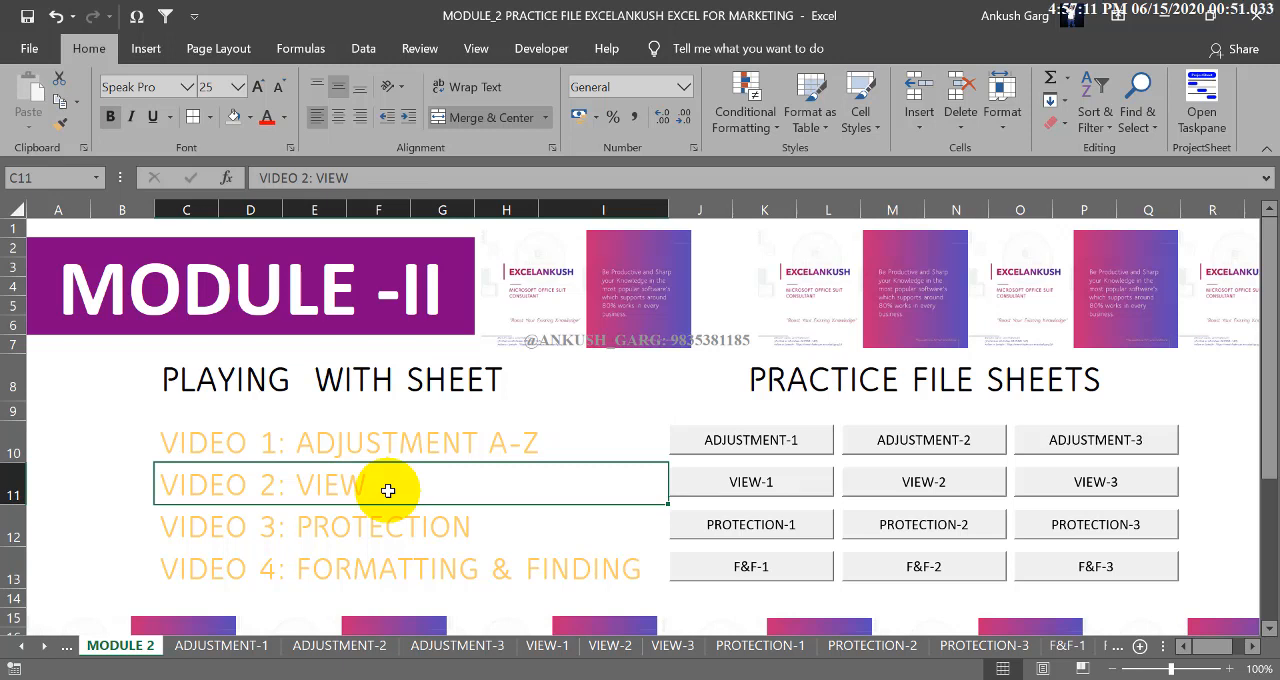
pyautogui.click(386, 525)
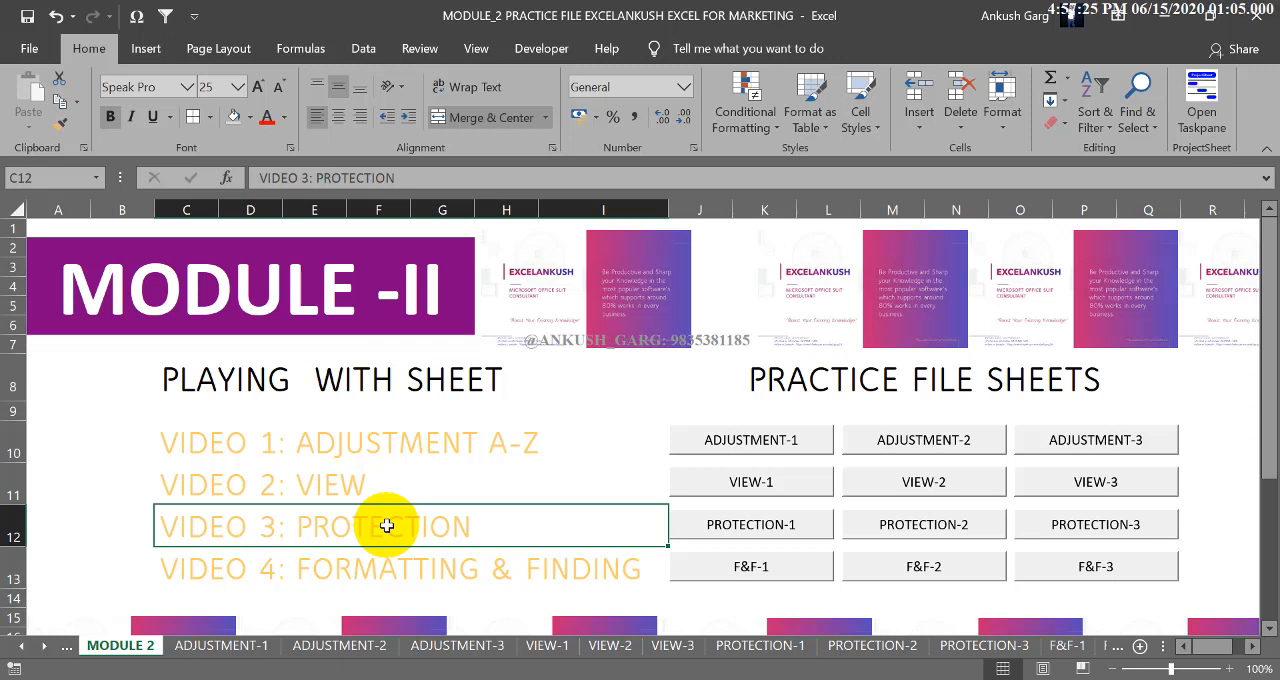
pyautogui.click(384, 582)
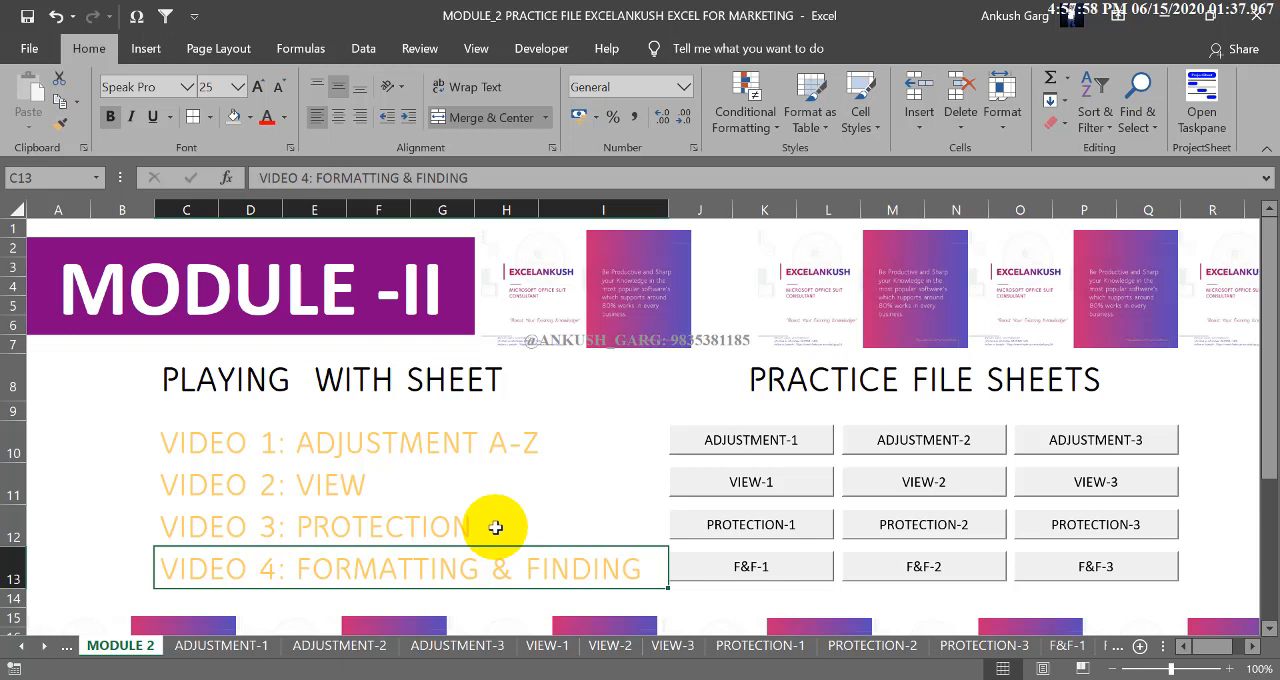
pyautogui.click(436, 442)
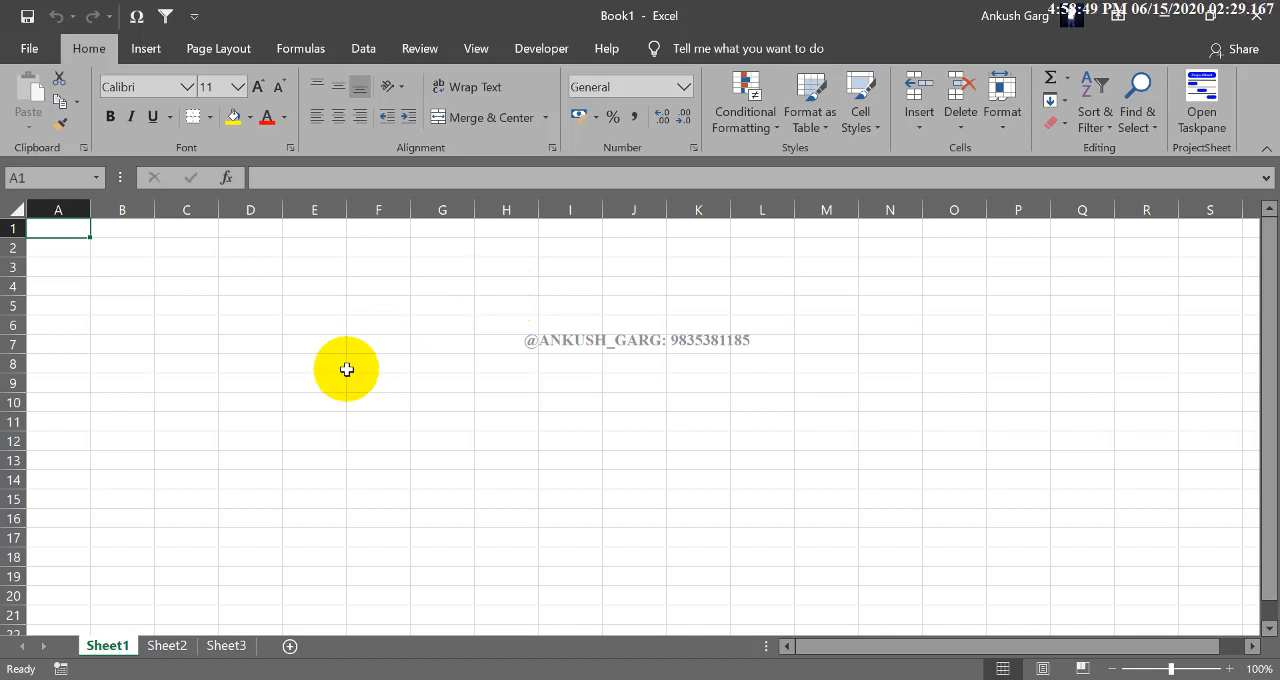
# - Look through Sheet1, Sheet2 and Sheet3 of the blank workbook Book1
pyautogui.click(189, 646)
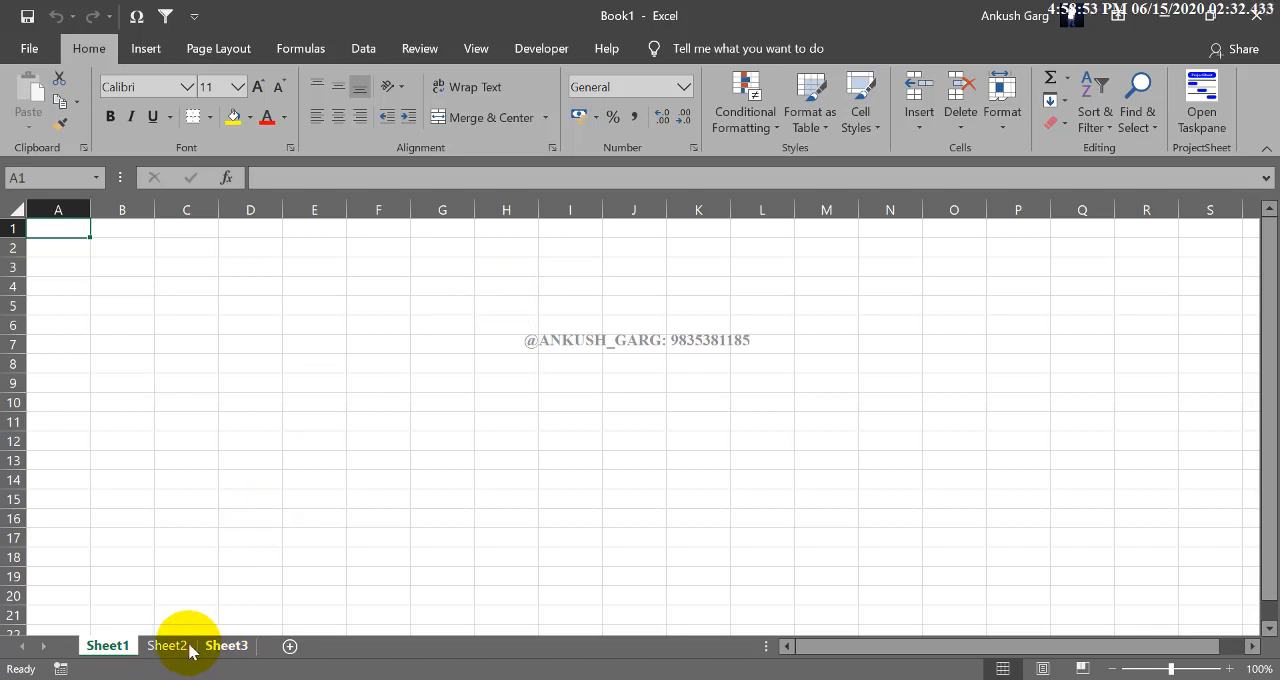
pyautogui.click(229, 646)
pyautogui.click(167, 646)
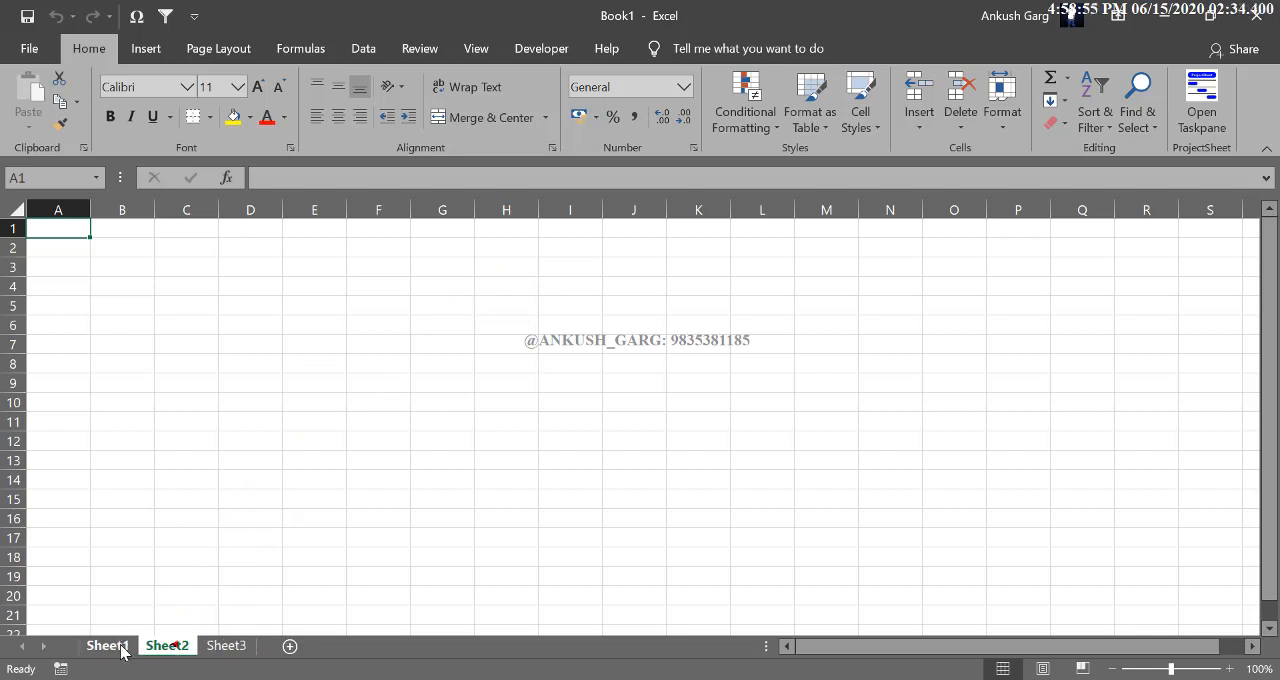
pyautogui.click(115, 647)
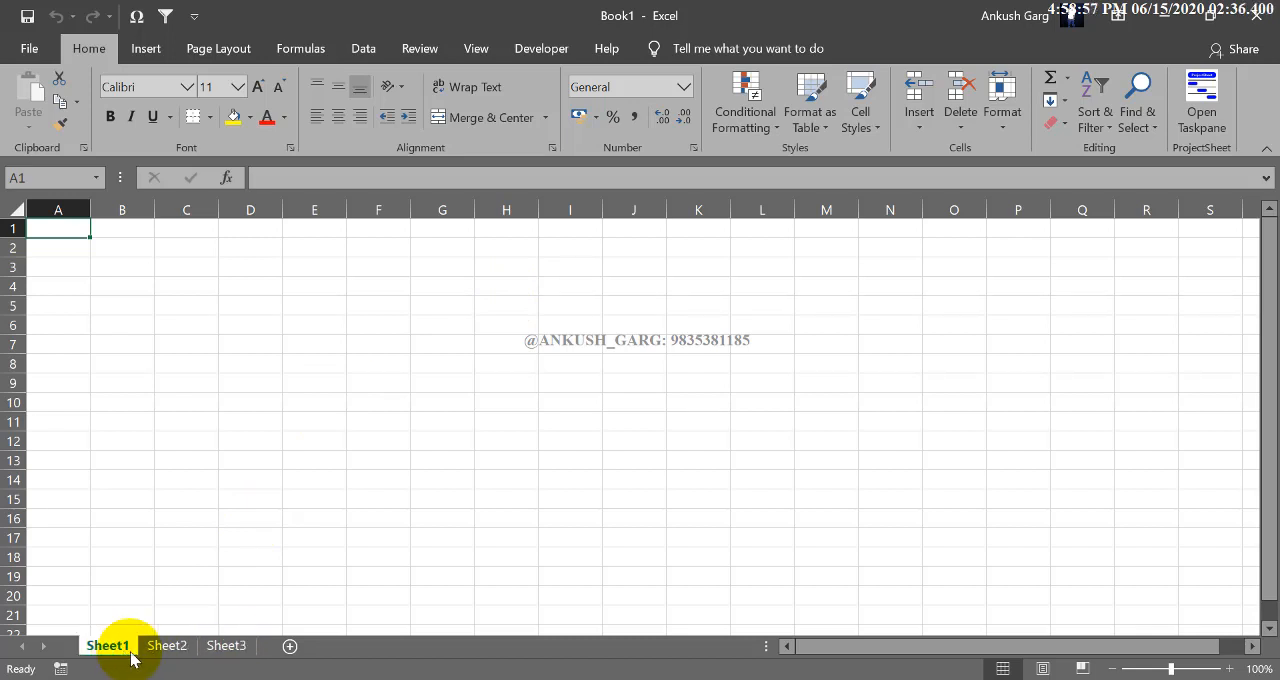
pyautogui.keyDown('ctrl'); pyautogui.click(226, 650); pyautogui.keyUp('ctrl')
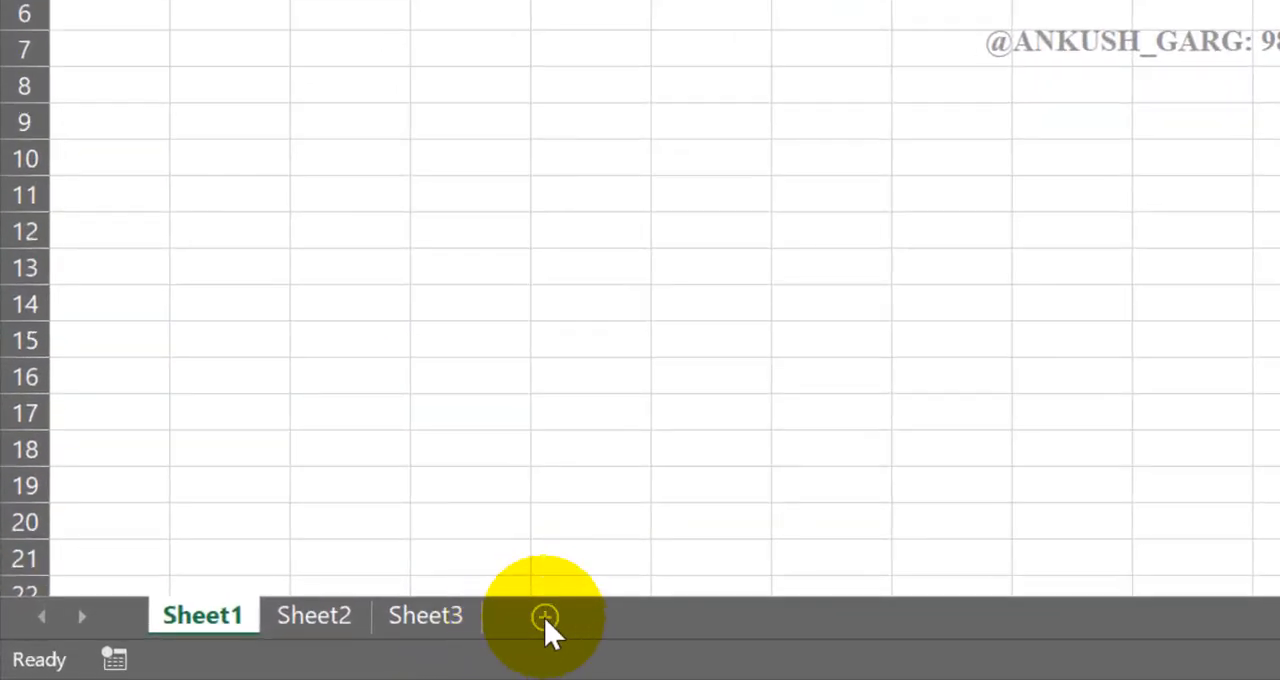
# - Insert a new worksheet directly after Sheet1 and another one directly after Sheet3
pyautogui.click(545, 617)
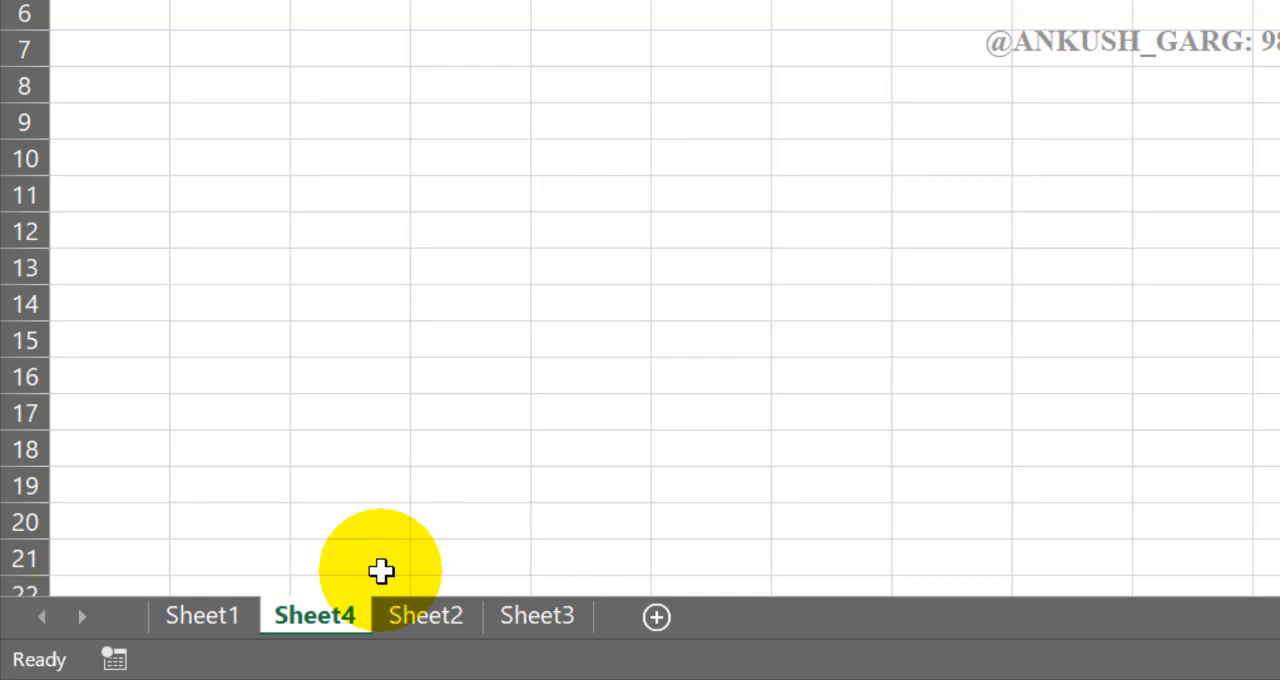
pyautogui.click(441, 620)
pyautogui.click(530, 618)
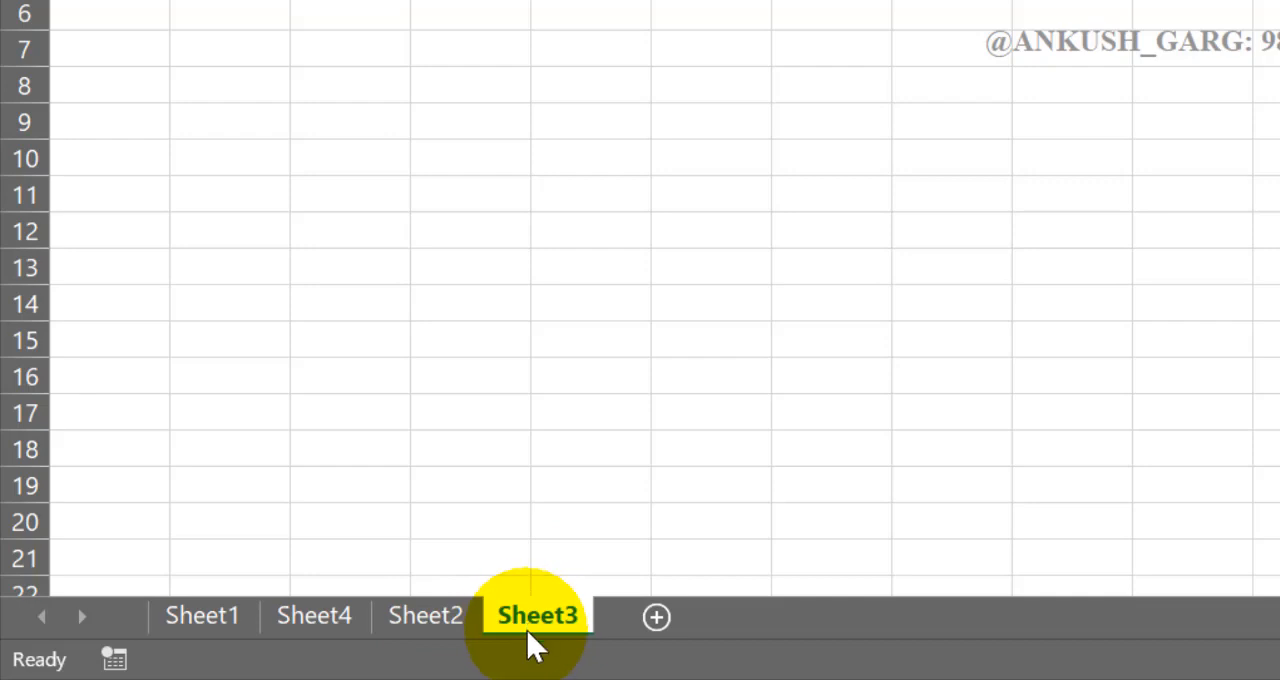
pyautogui.click(657, 617)
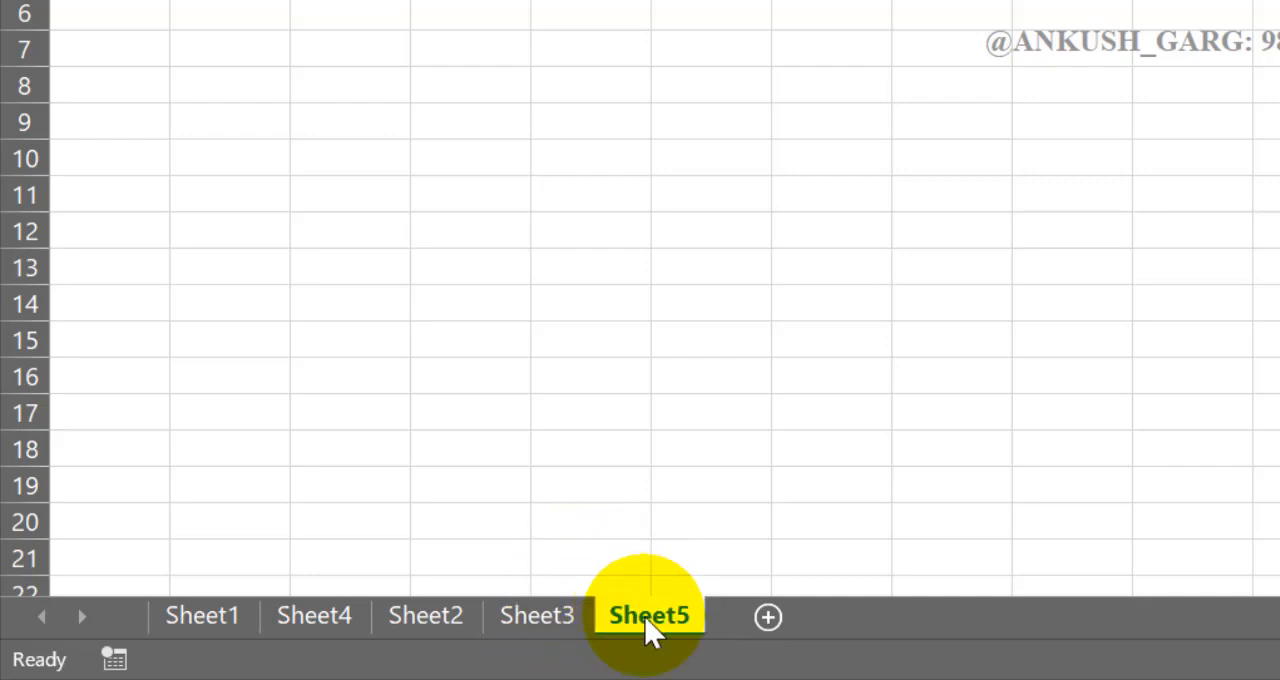
# - Insert a new worksheet directly after Sheet4 and another one directly after Sheet1
pyautogui.click(347, 617)
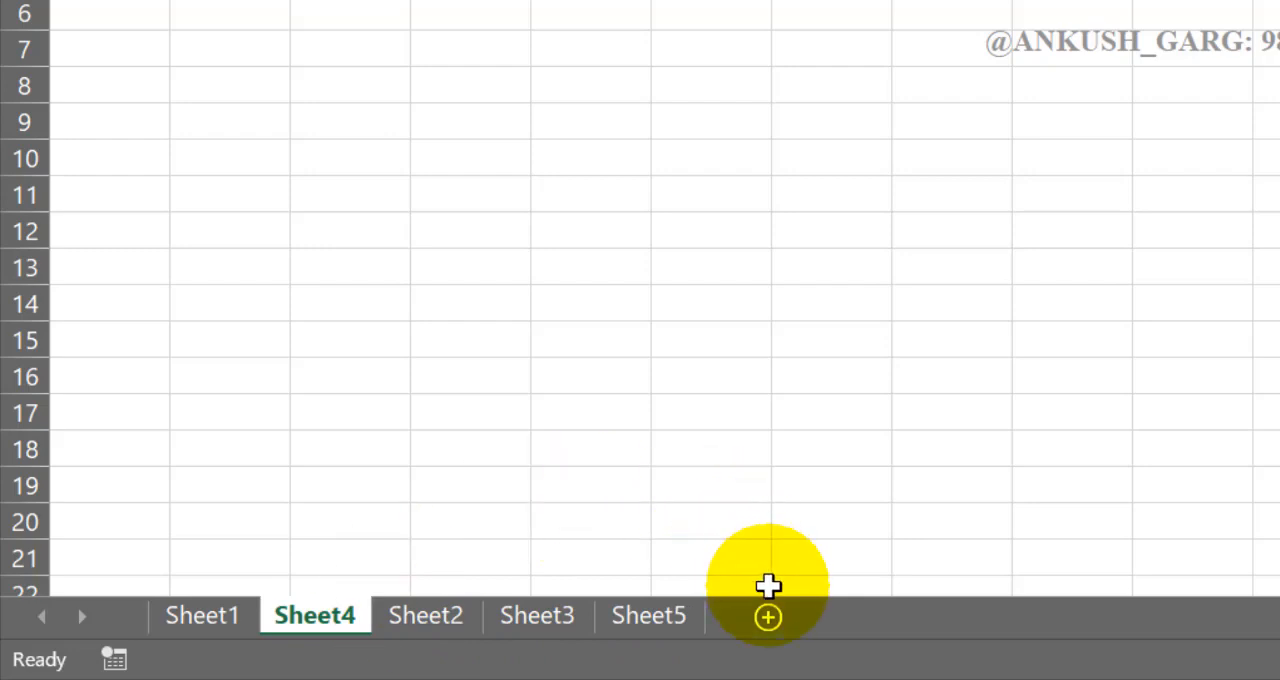
pyautogui.click(767, 619)
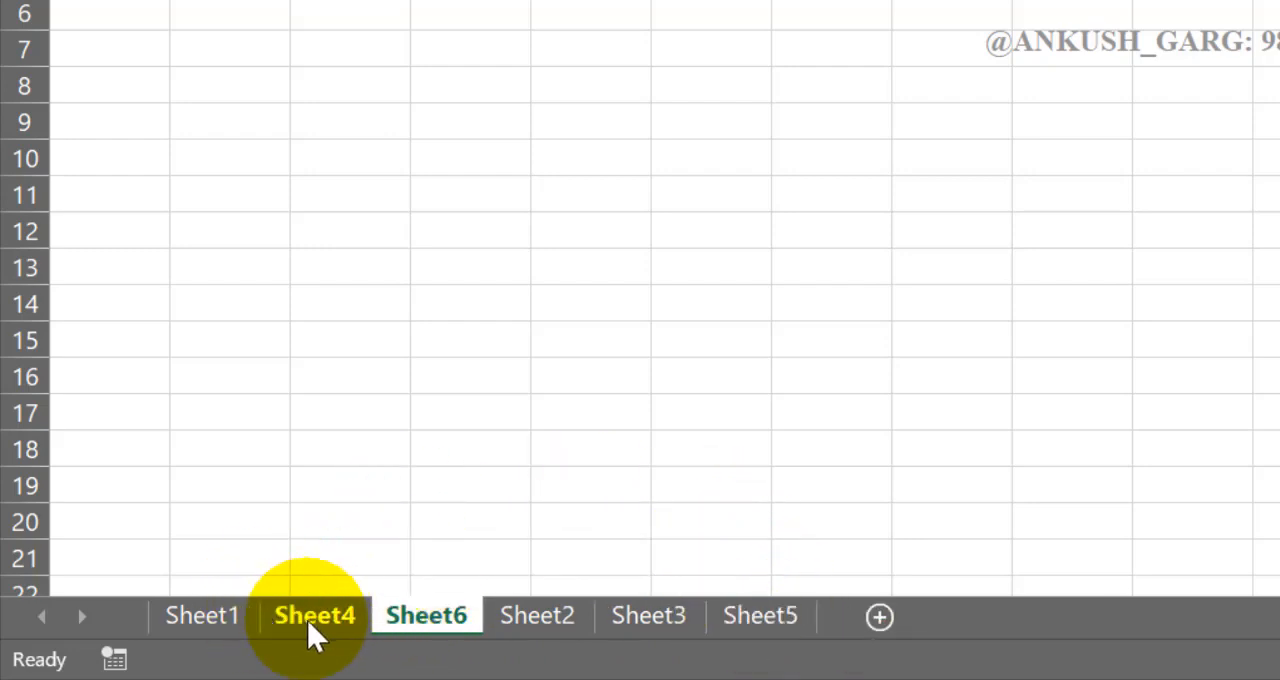
pyautogui.click(232, 628)
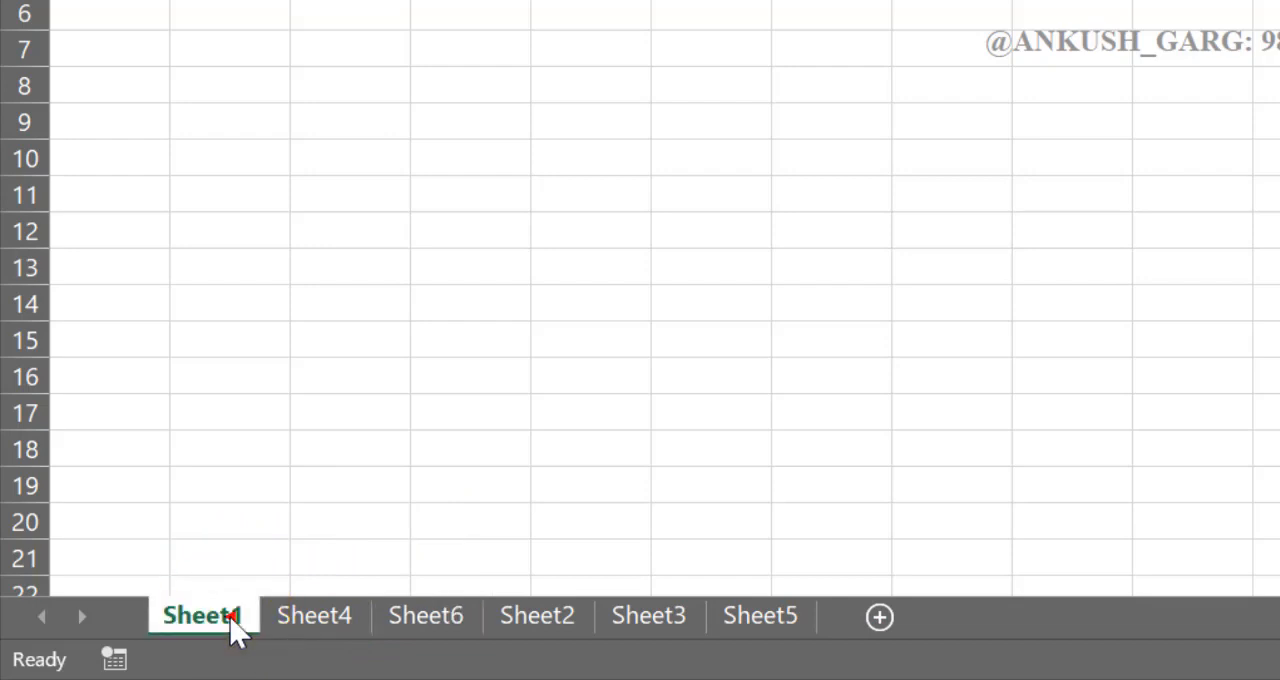
pyautogui.click(884, 624)
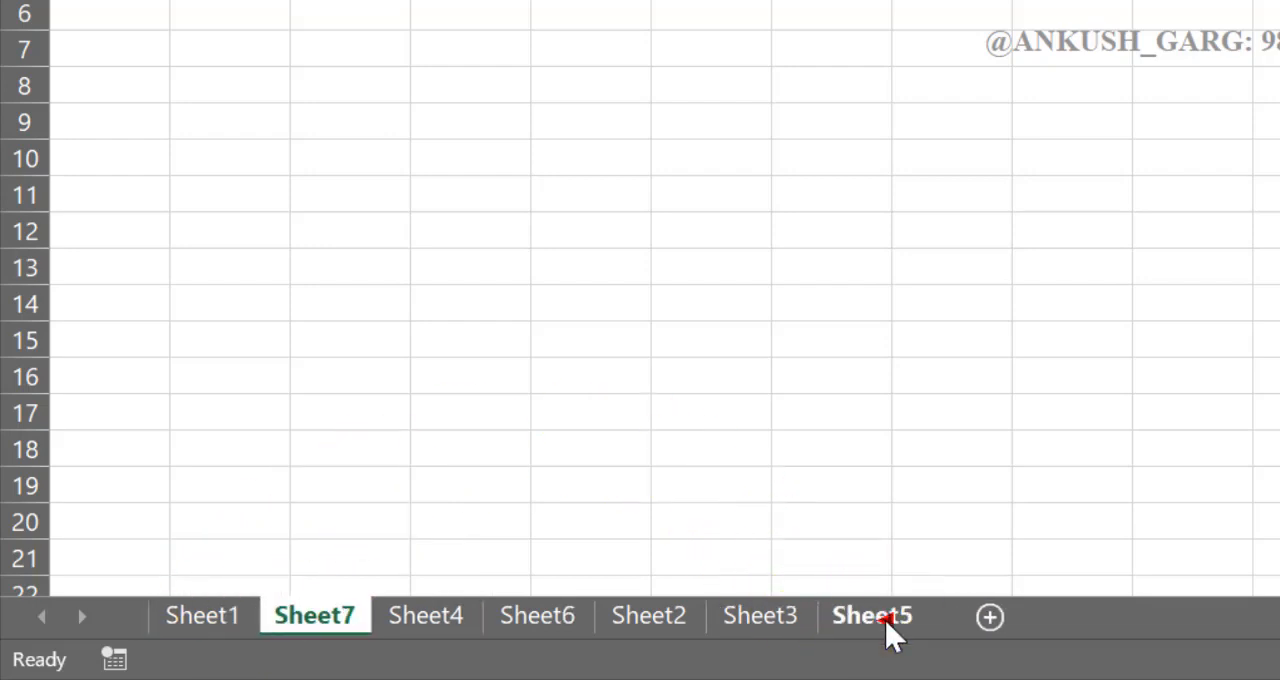
# - Insert a new worksheet directly before Sheet4 using the Insert Sheet command
pyautogui.click(730, 449)
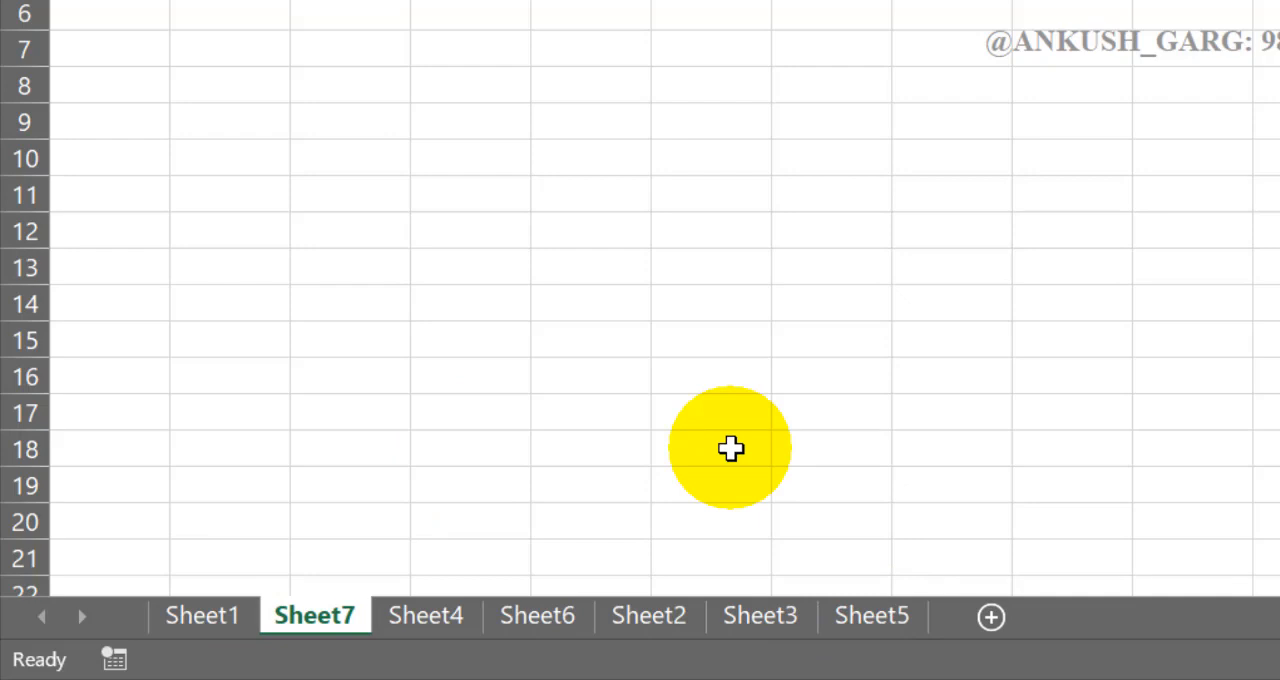
pyautogui.moveTo(257, 618); pyautogui.dragTo(410, 637)
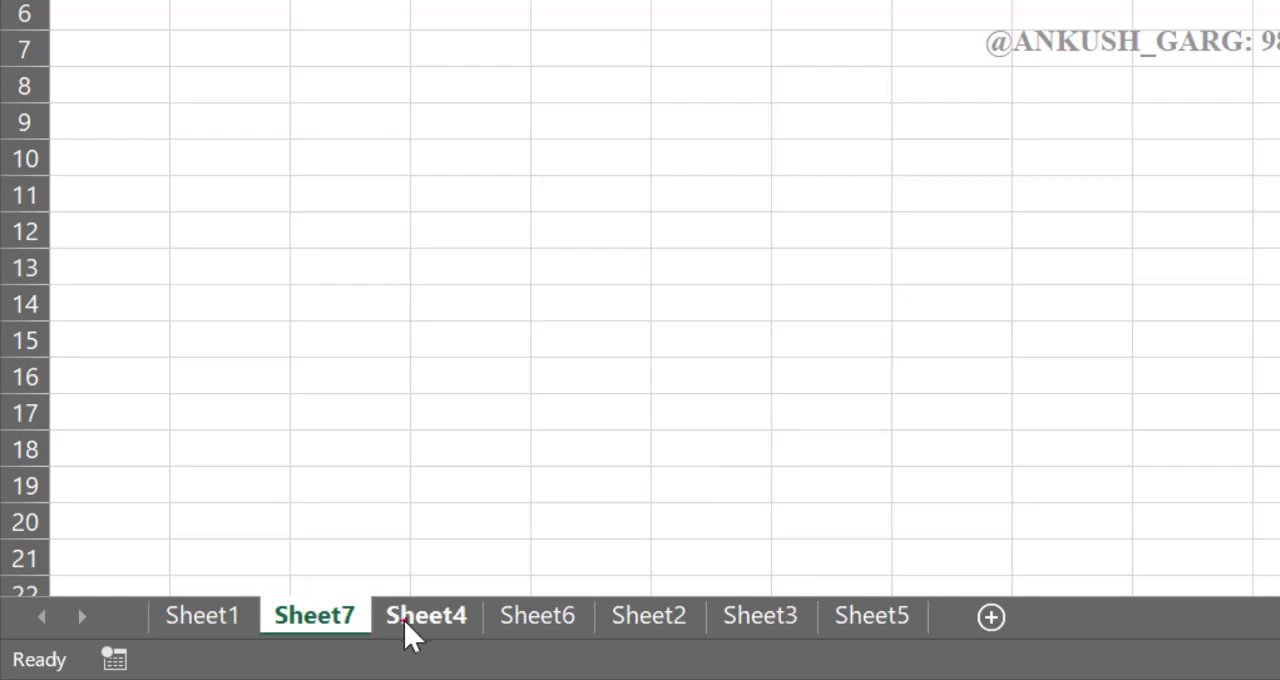
pyautogui.click(410, 630)
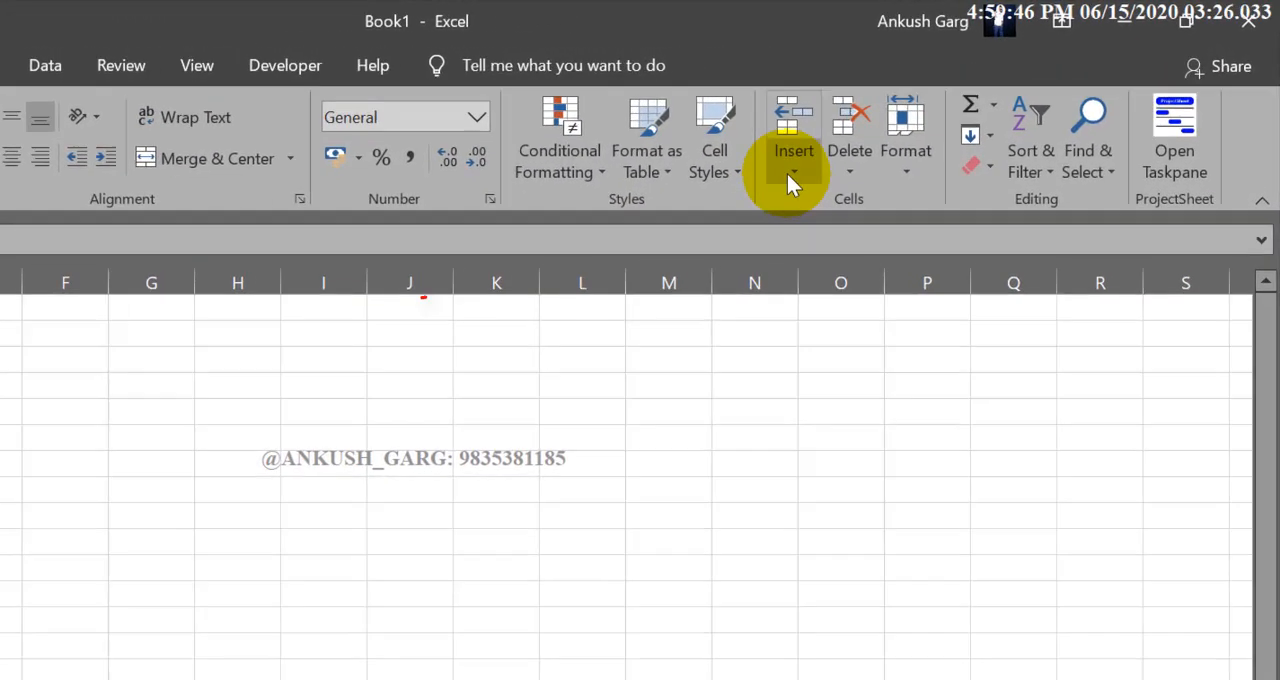
pyautogui.click(917, 128)
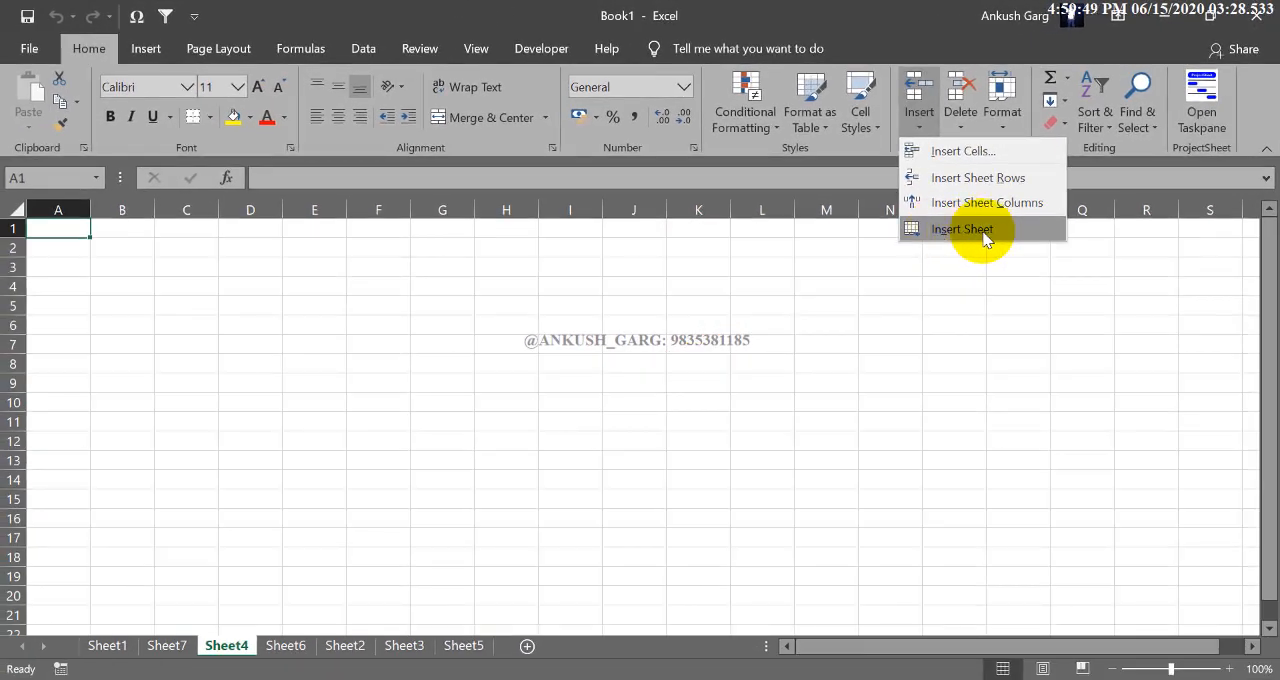
pyautogui.click(977, 229)
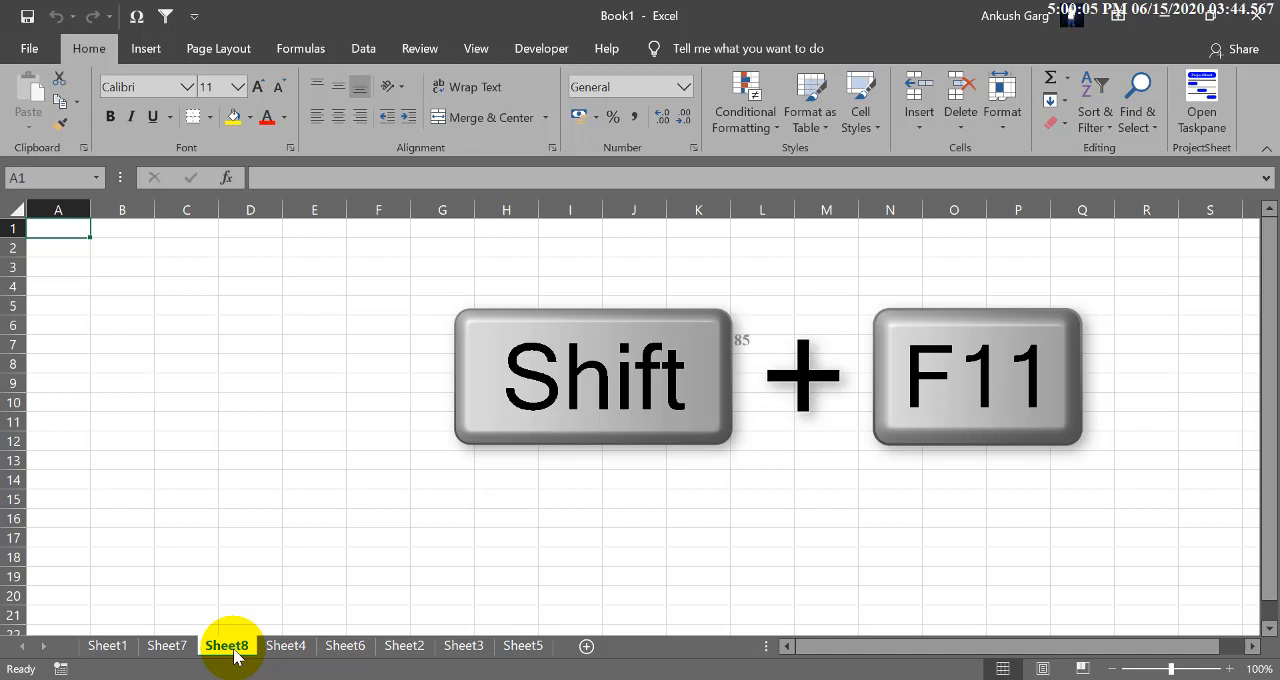
# - Insert two more worksheets one after the other, each directly before the active sheet, starting from Sheet8
pyautogui.hotkey('shift', 'F11')
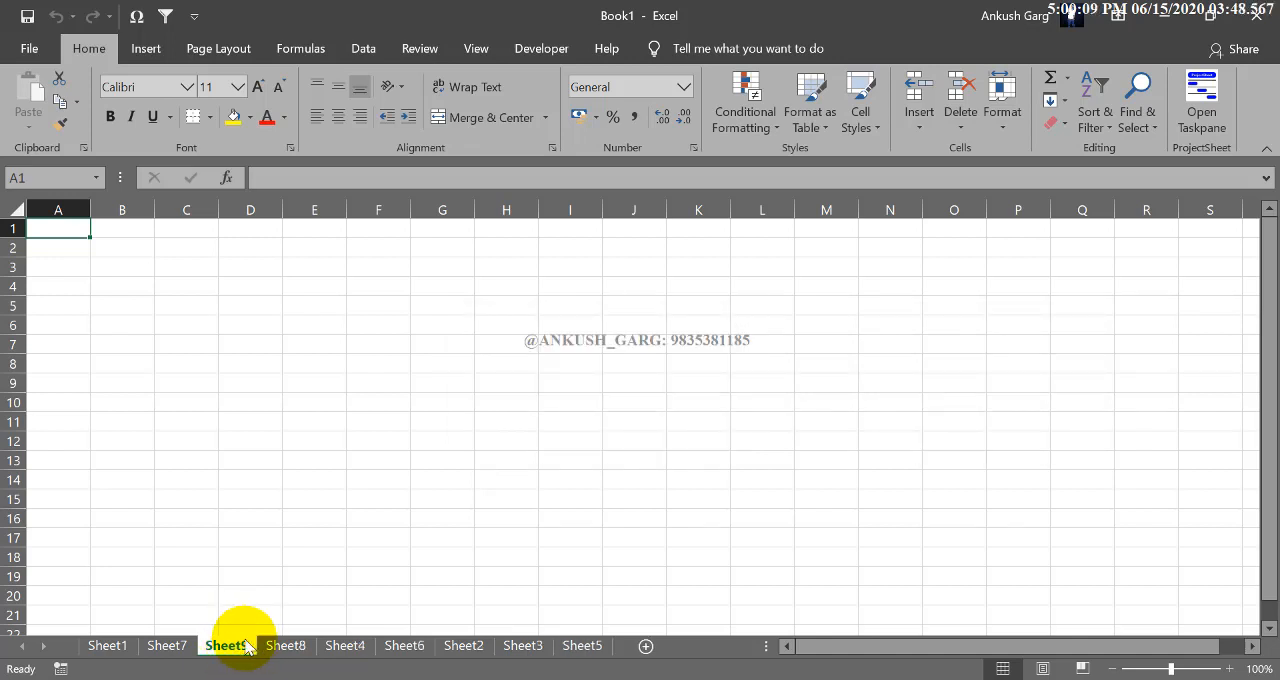
pyautogui.hotkey('shift', 'F10')
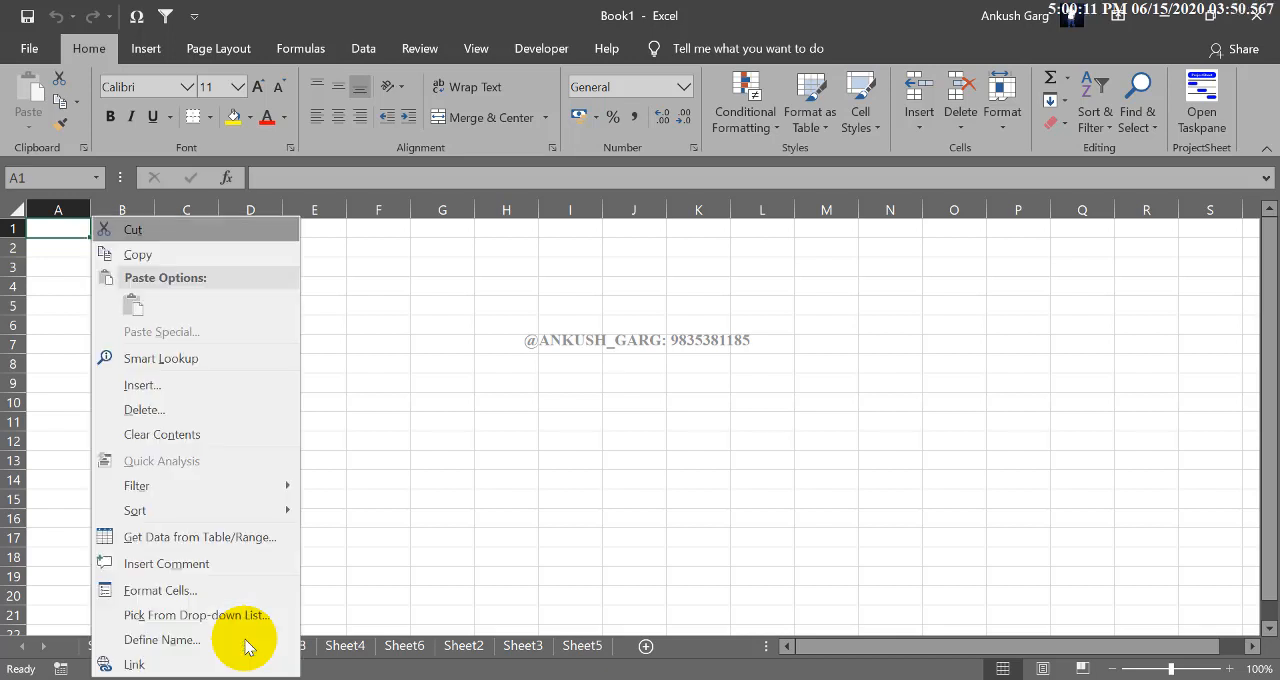
pyautogui.press('Escape')
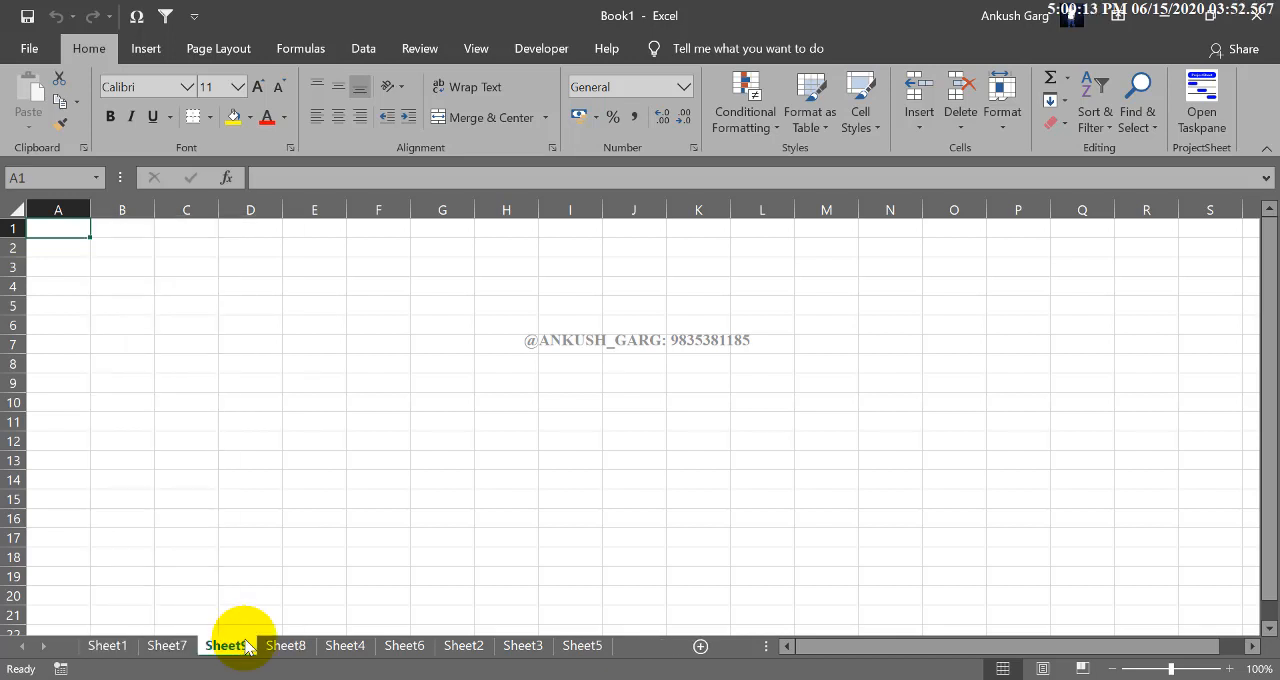
pyautogui.hotkey('shift', 'F11')
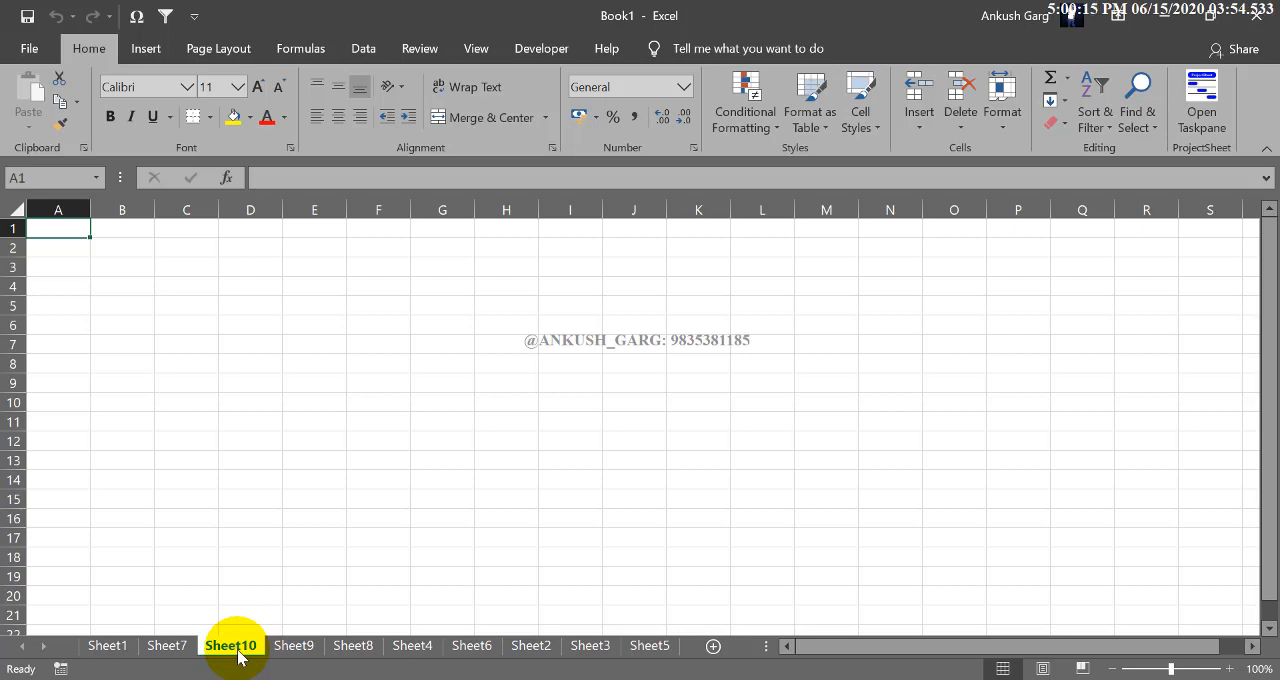
# - Delete the worksheets Sheet10 and Sheet9 from the workbook
pyautogui.hotkey('ctrl', 'pageup')
pyautogui.click(269, 648)
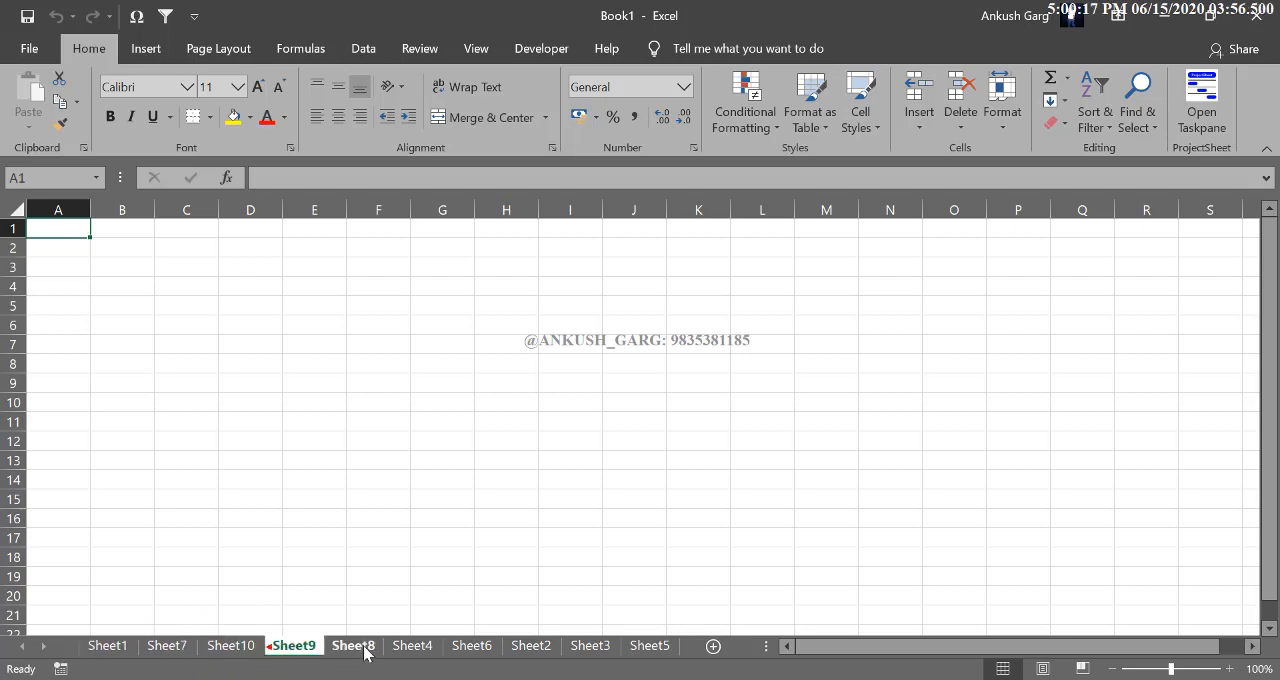
pyautogui.click(238, 648)
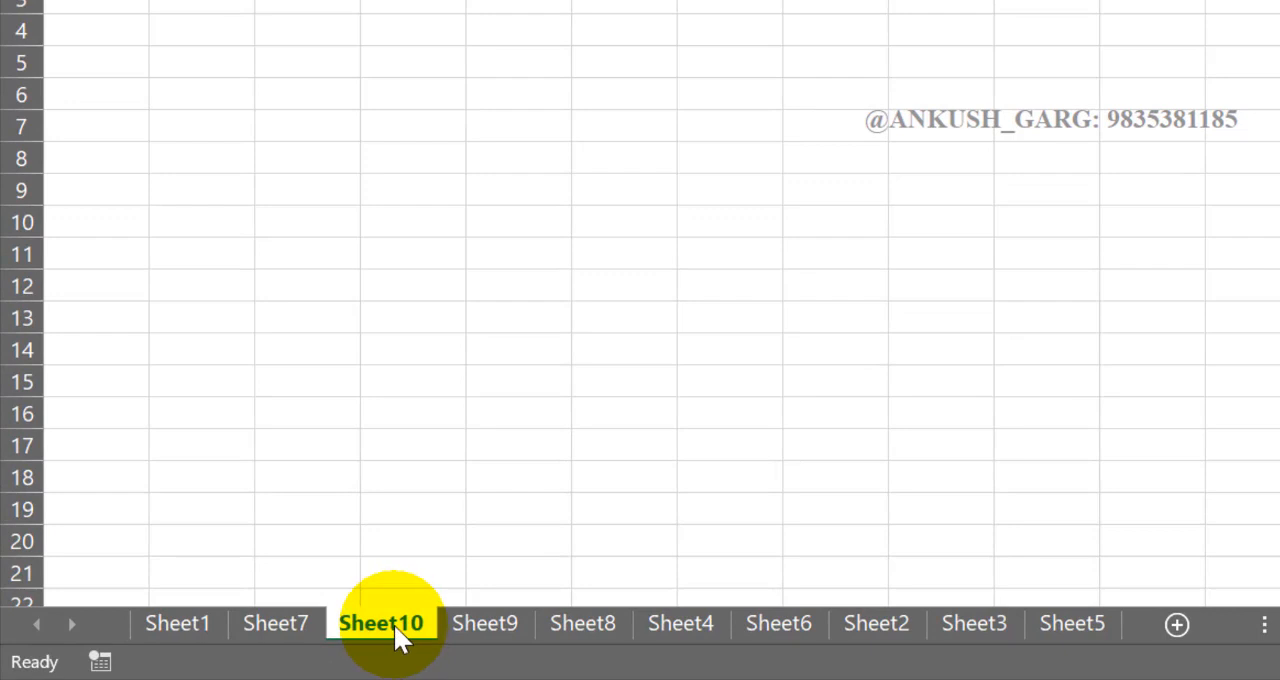
pyautogui.rightClick(394, 626)
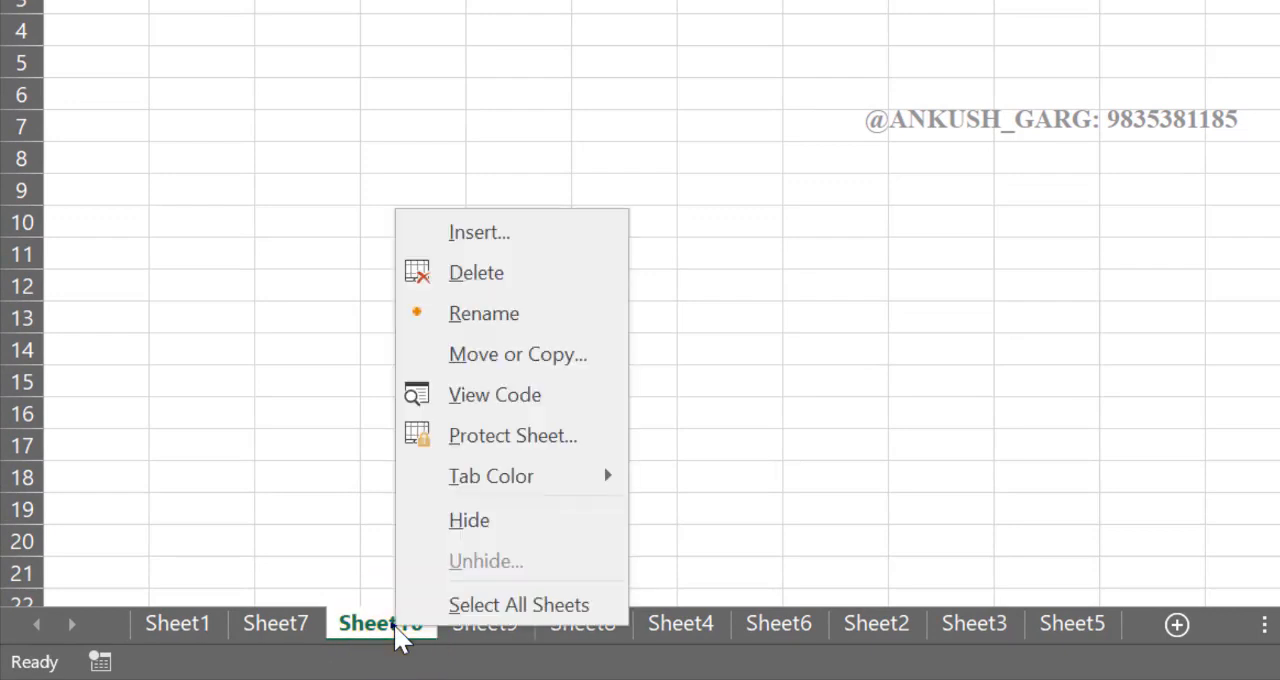
pyautogui.click(523, 281)
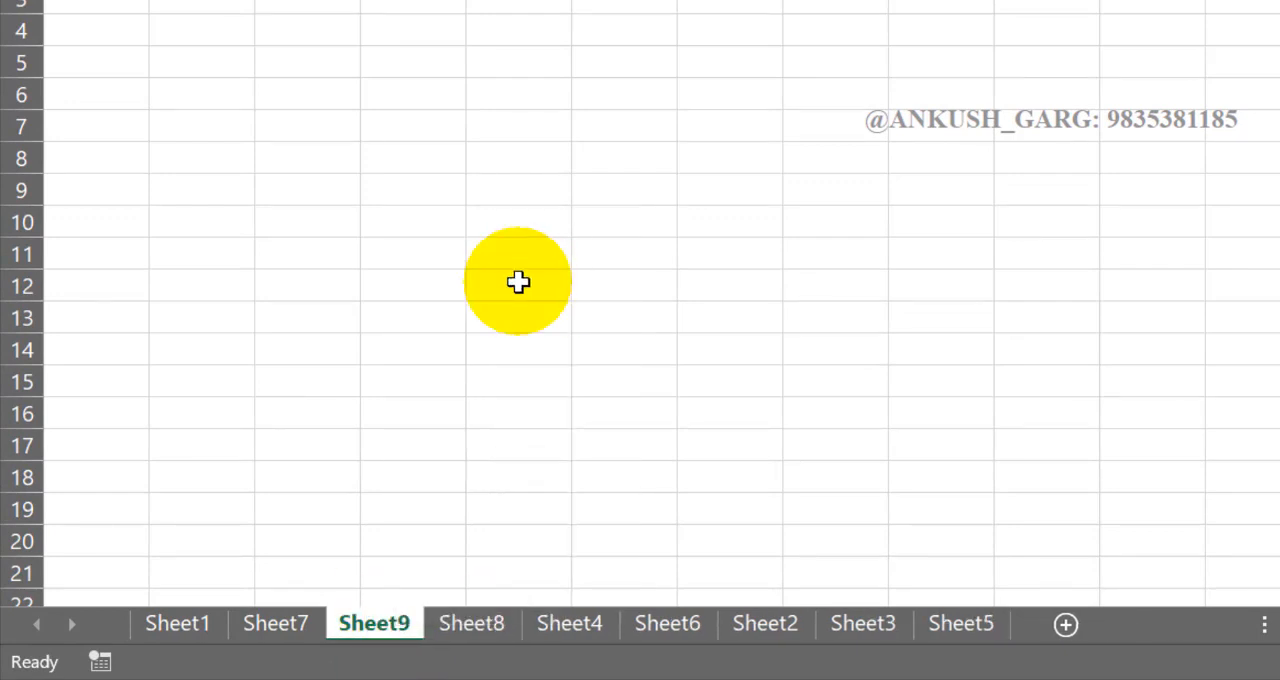
pyautogui.rightClick(398, 626)
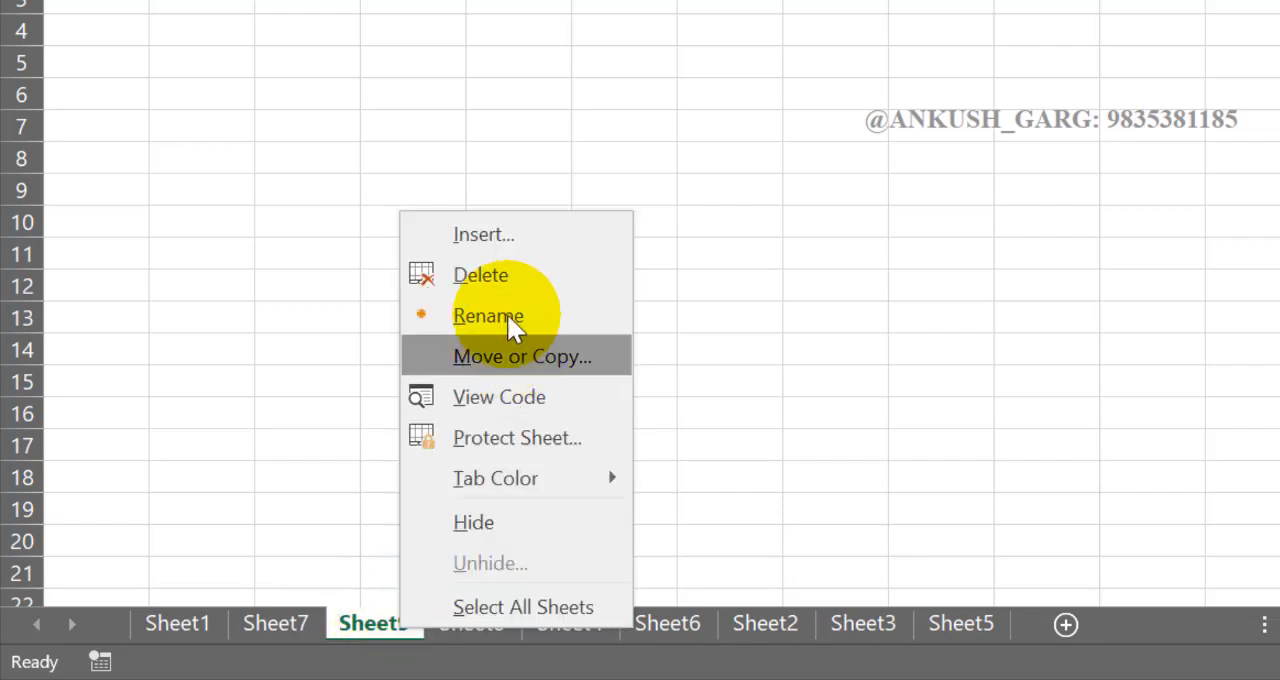
pyautogui.click(491, 281)
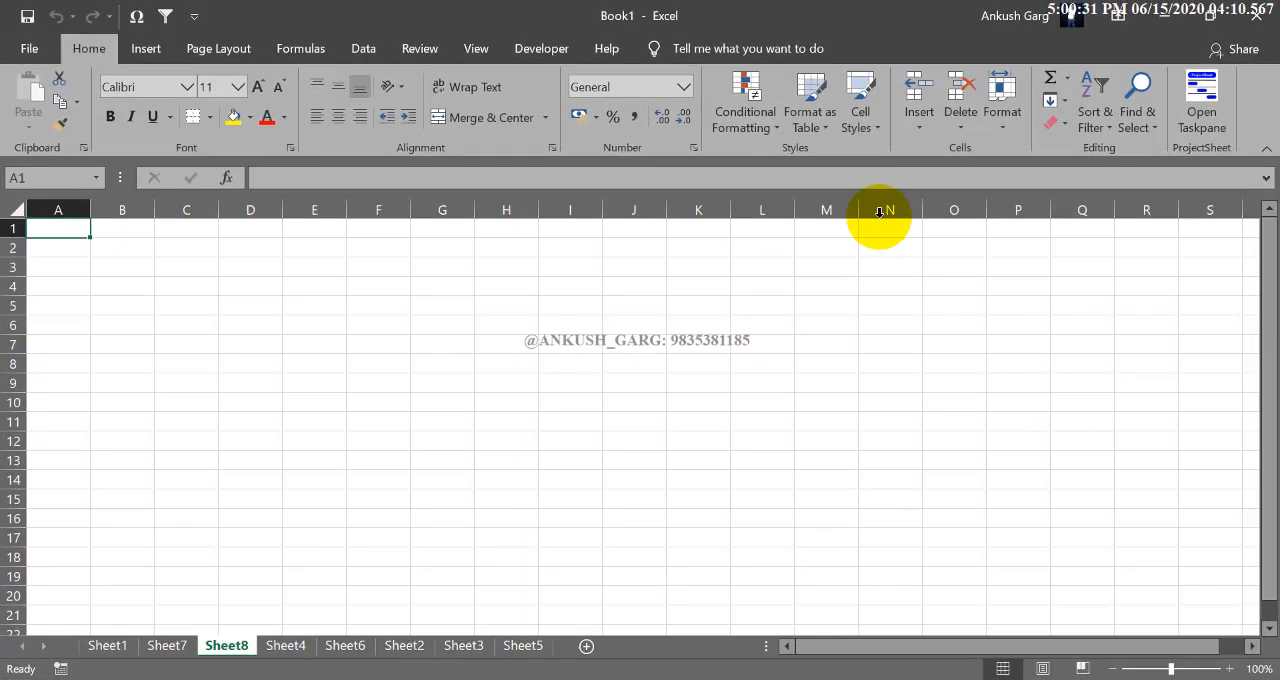
# - Delete the worksheets Sheet8 and Sheet4 from the workbook
pyautogui.click(960, 118)
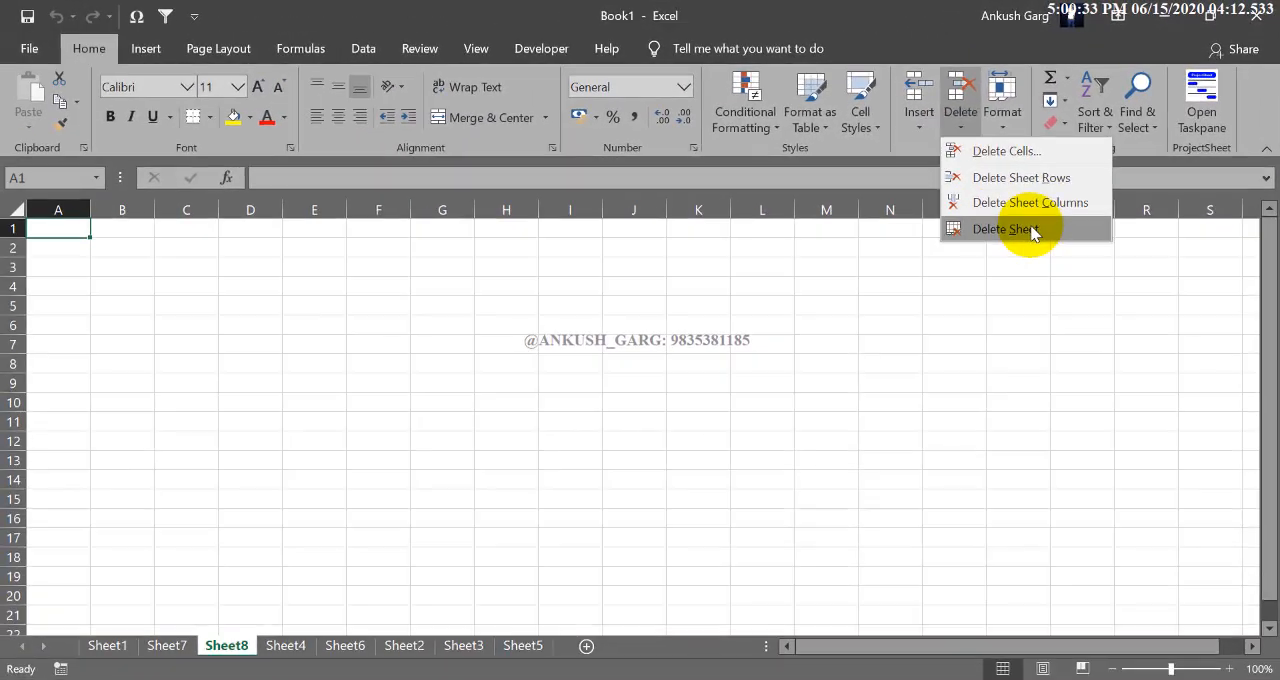
pyautogui.click(992, 231)
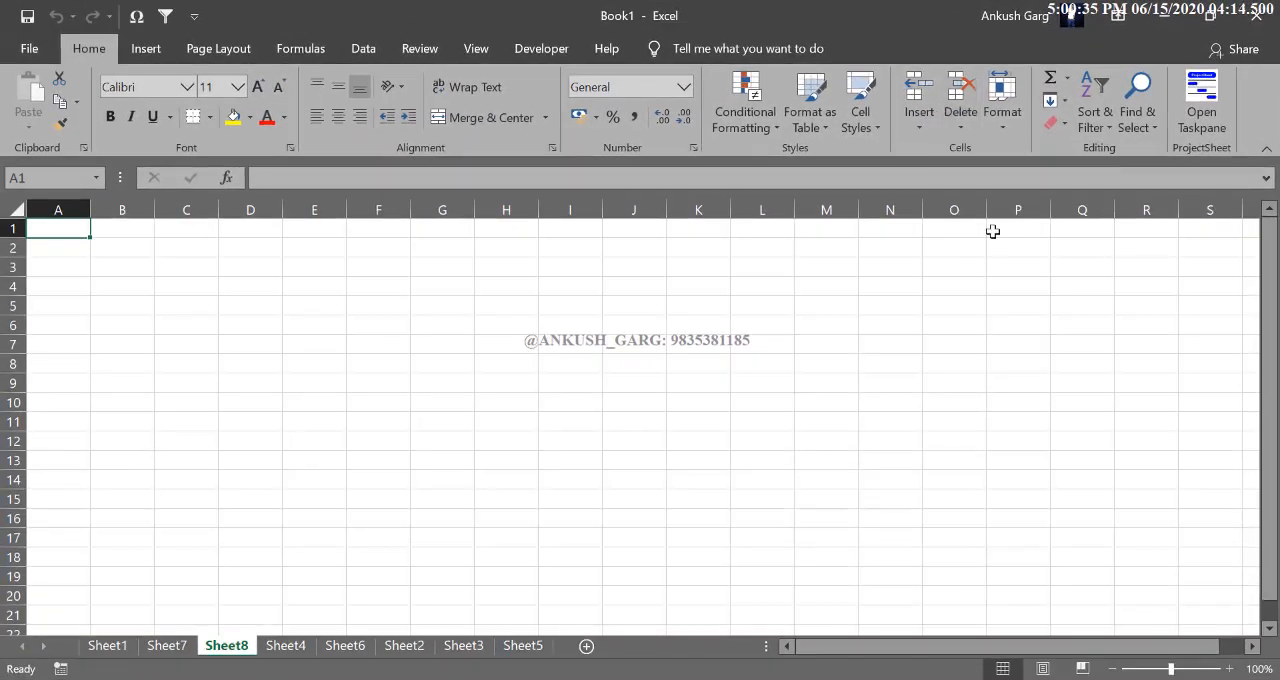
pyautogui.rightClick(226, 645)
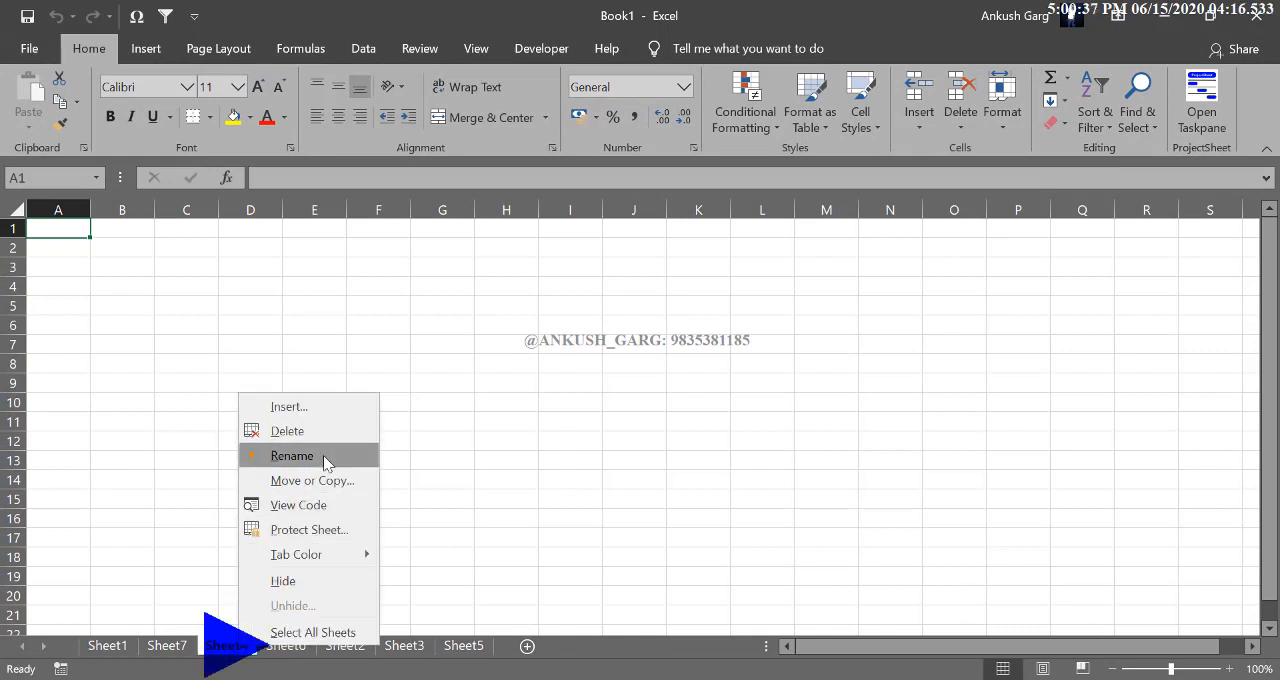
pyautogui.click(314, 430)
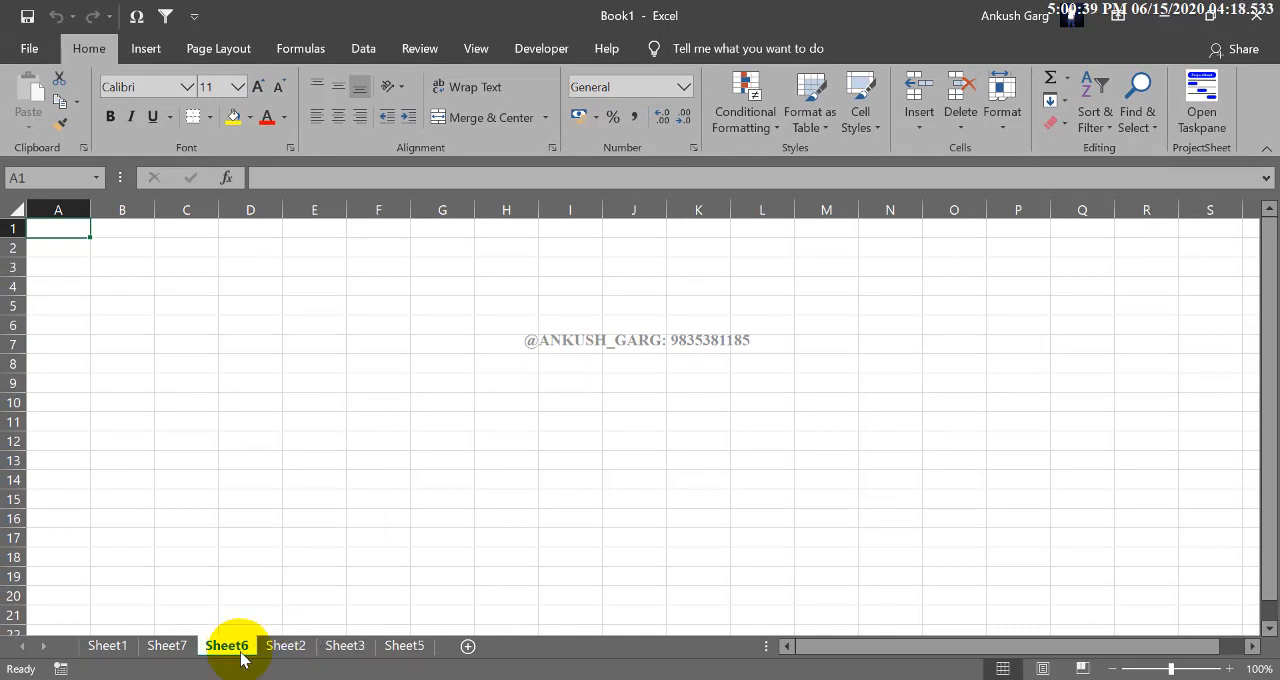
# - Delete the worksheets Sheet6 and Sheet2 from the workbook
pyautogui.rightClick(242, 655)
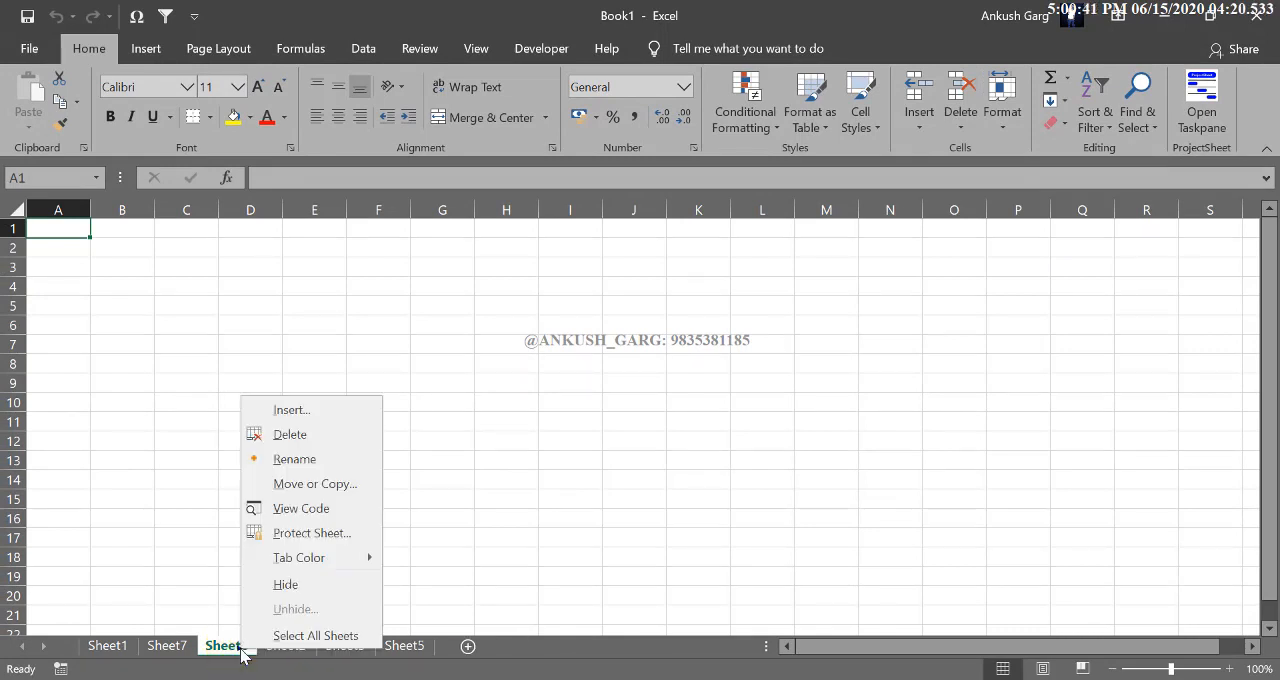
pyautogui.click(298, 440)
pyautogui.click(226, 645)
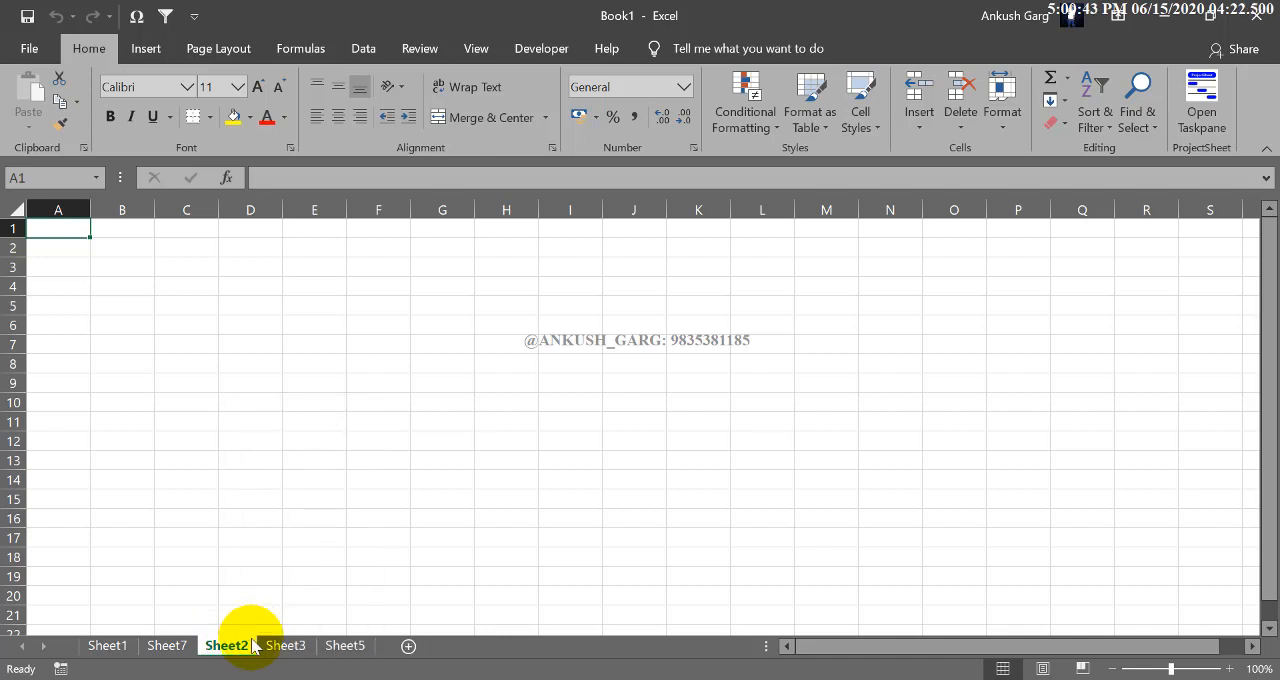
pyautogui.rightClick(238, 645)
pyautogui.click(319, 430)
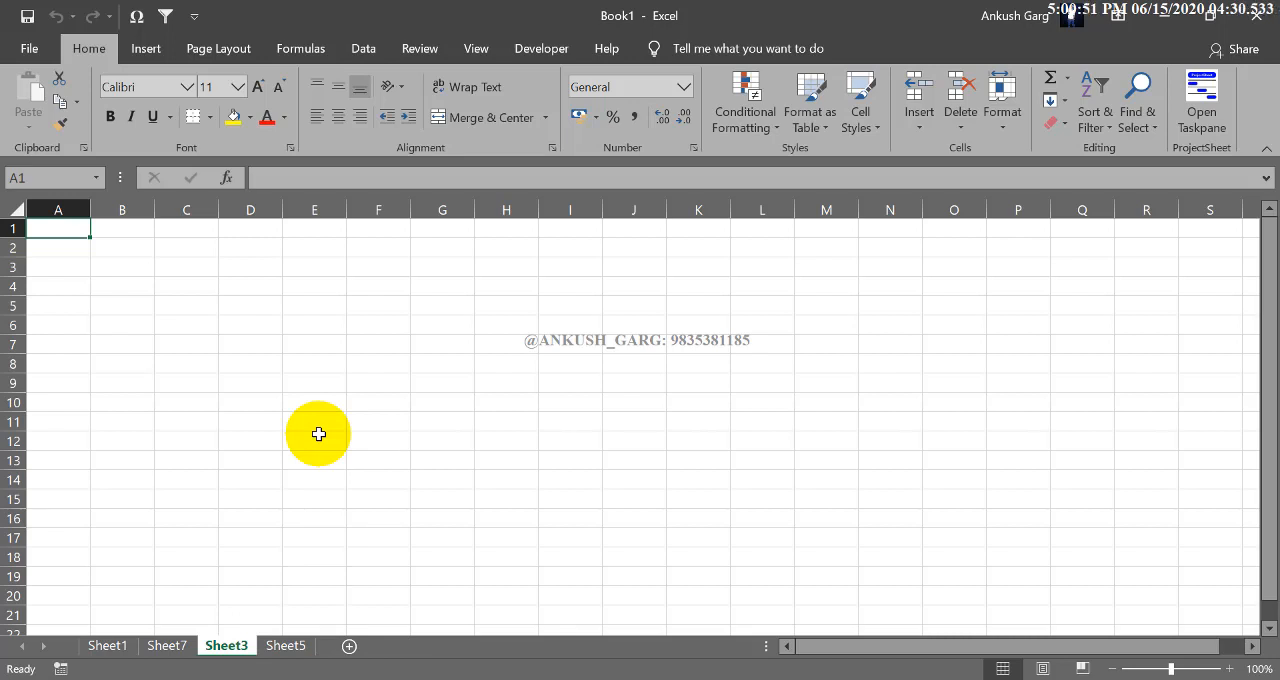
# - Delete the worksheets Sheet3 and Sheet5, keeping only Sheet1 and Sheet7 in the workbook
pyautogui.rightClick(209, 640)
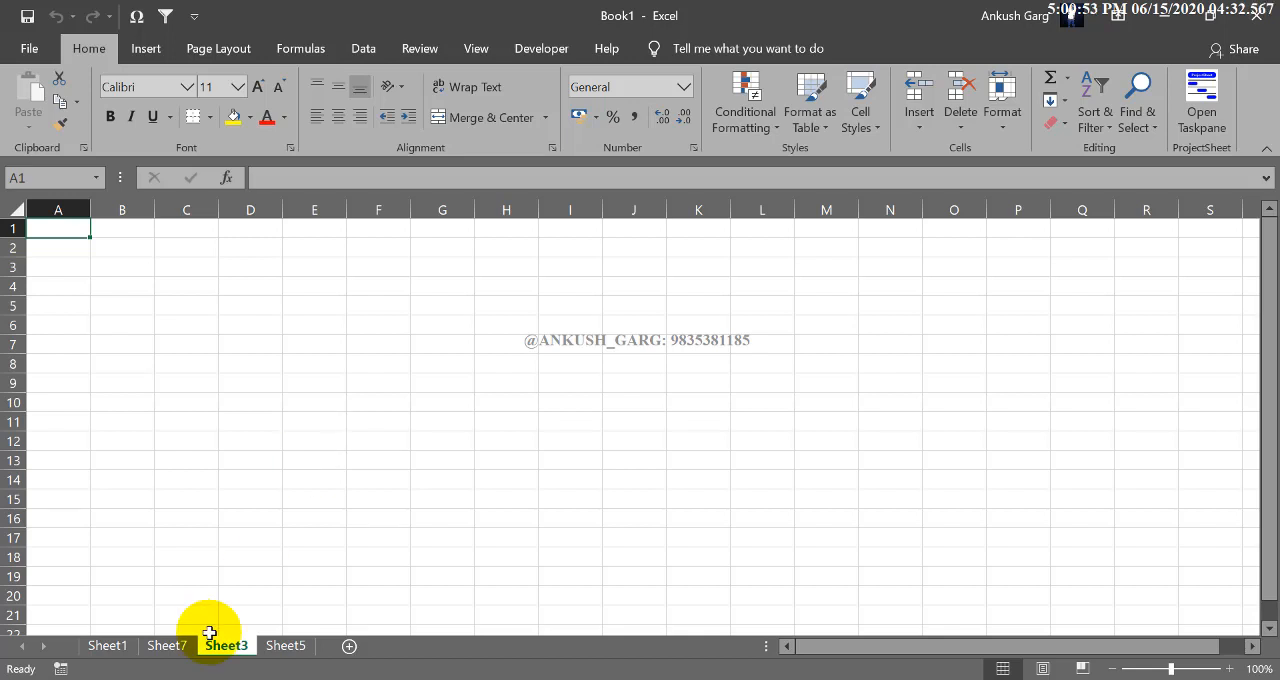
pyautogui.click(270, 440)
pyautogui.rightClick(240, 648)
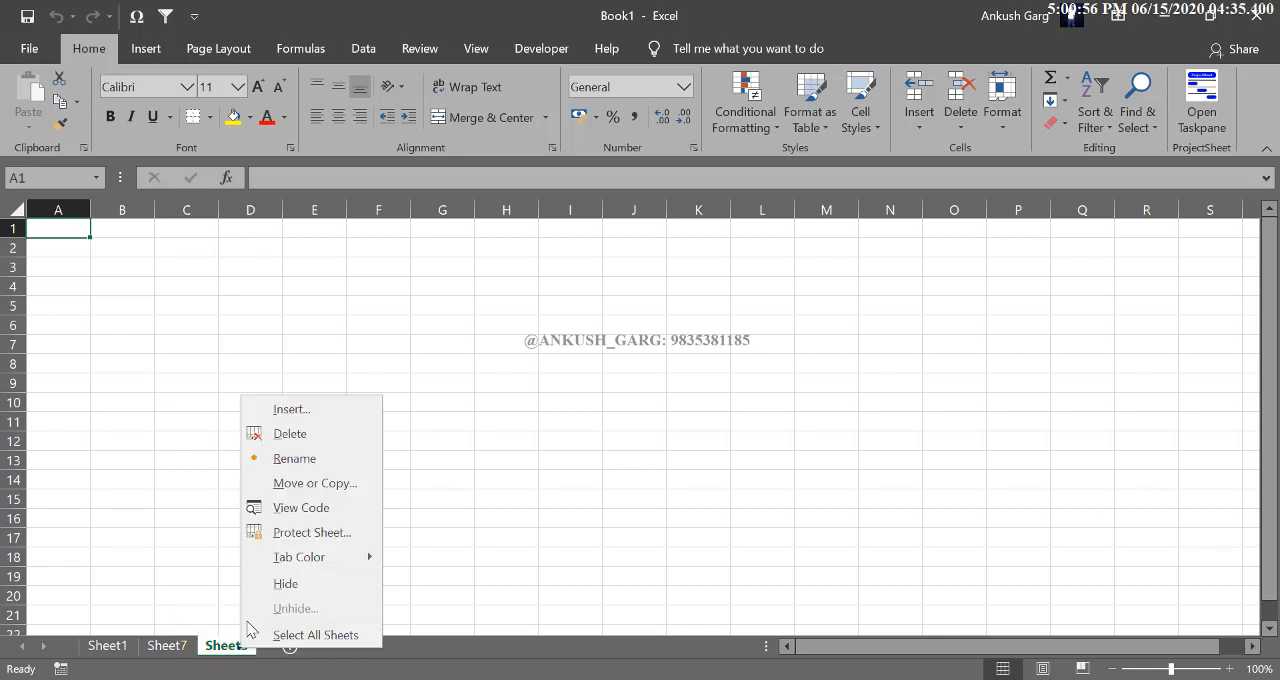
pyautogui.click(300, 434)
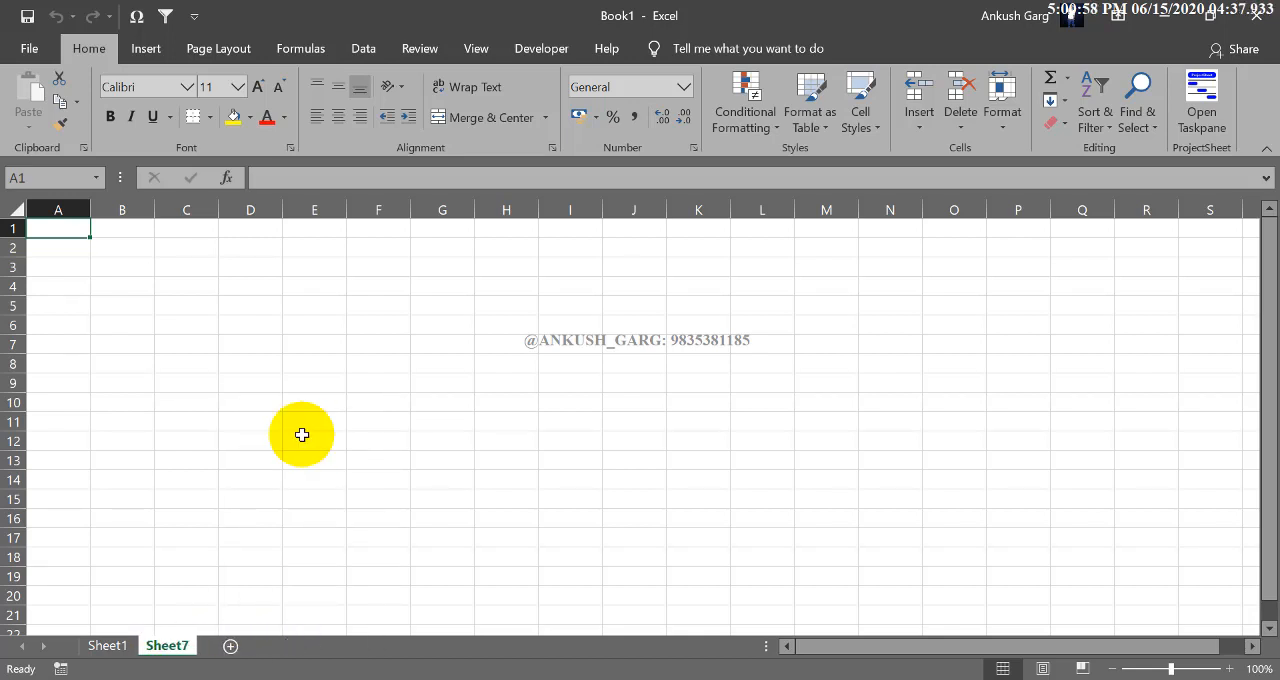
# - Rename Sheet1 as "June sales report"
pyautogui.click(116, 647)
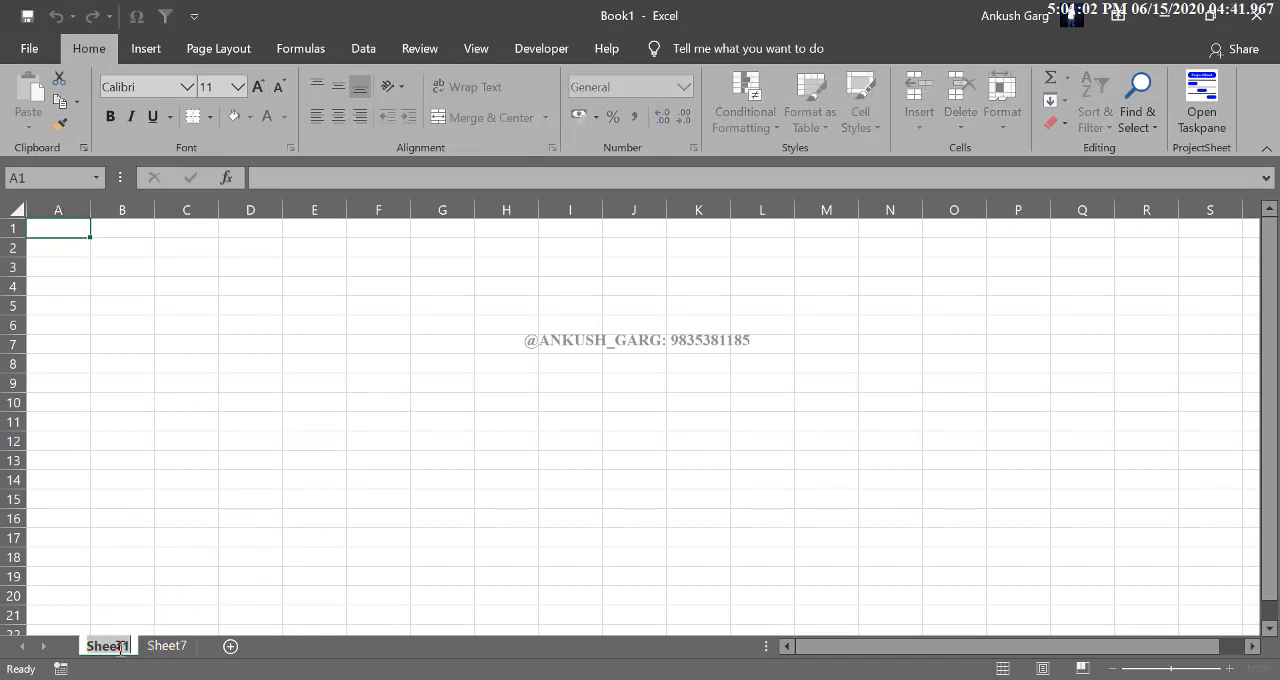
pyautogui.click(149, 597)
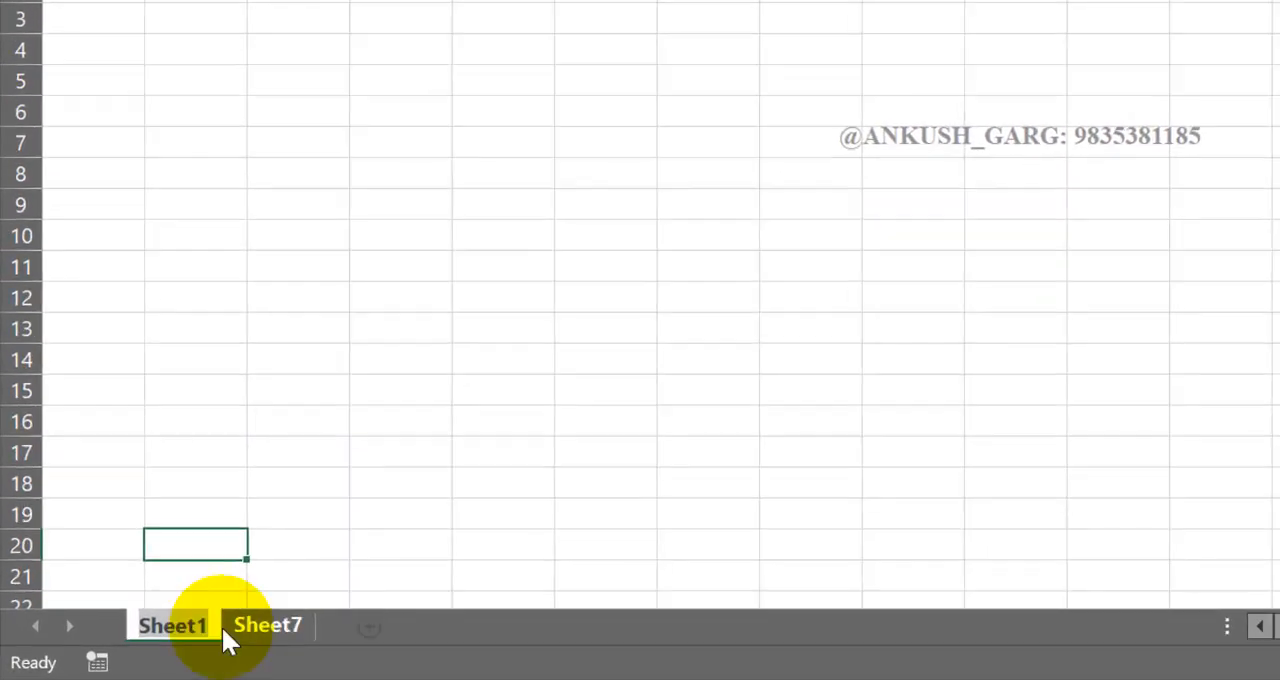
pyautogui.press('BackSpace')
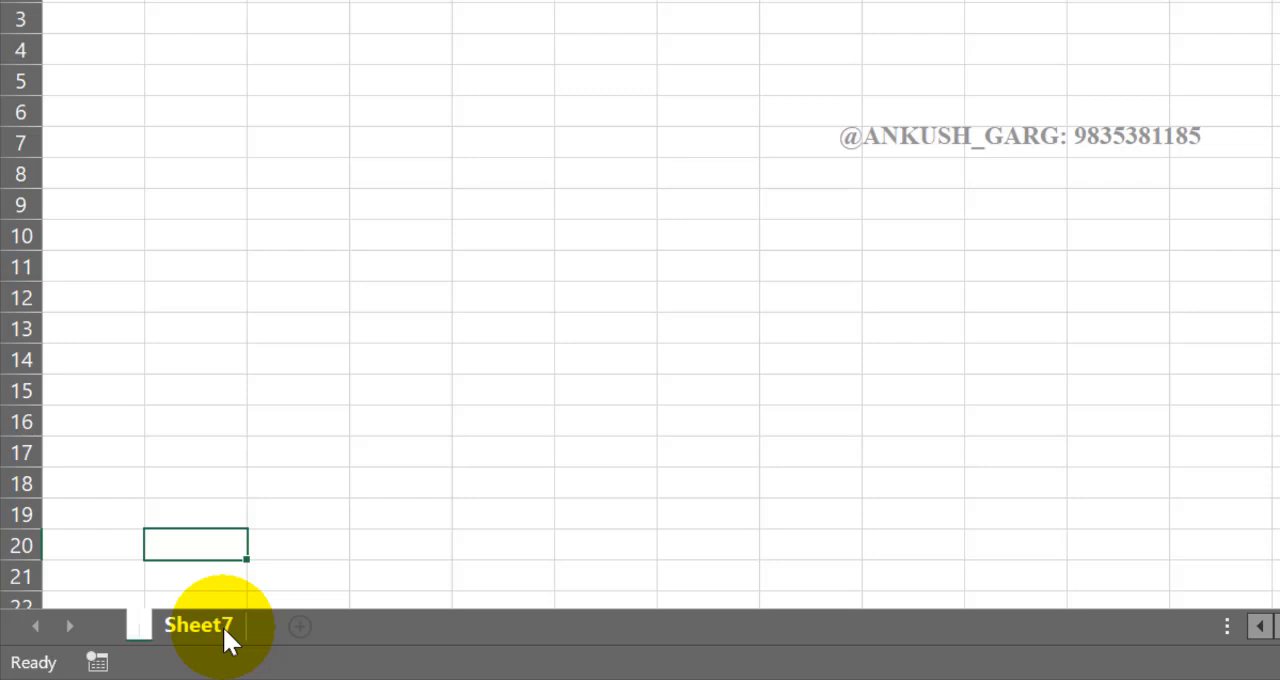
pyautogui.write('june')
pyautogui.press('BackSpace')
pyautogui.press('BackSpace')
pyautogui.press('BackSpace')
pyautogui.press('BackSpace')
pyautogui.write('June sales report')
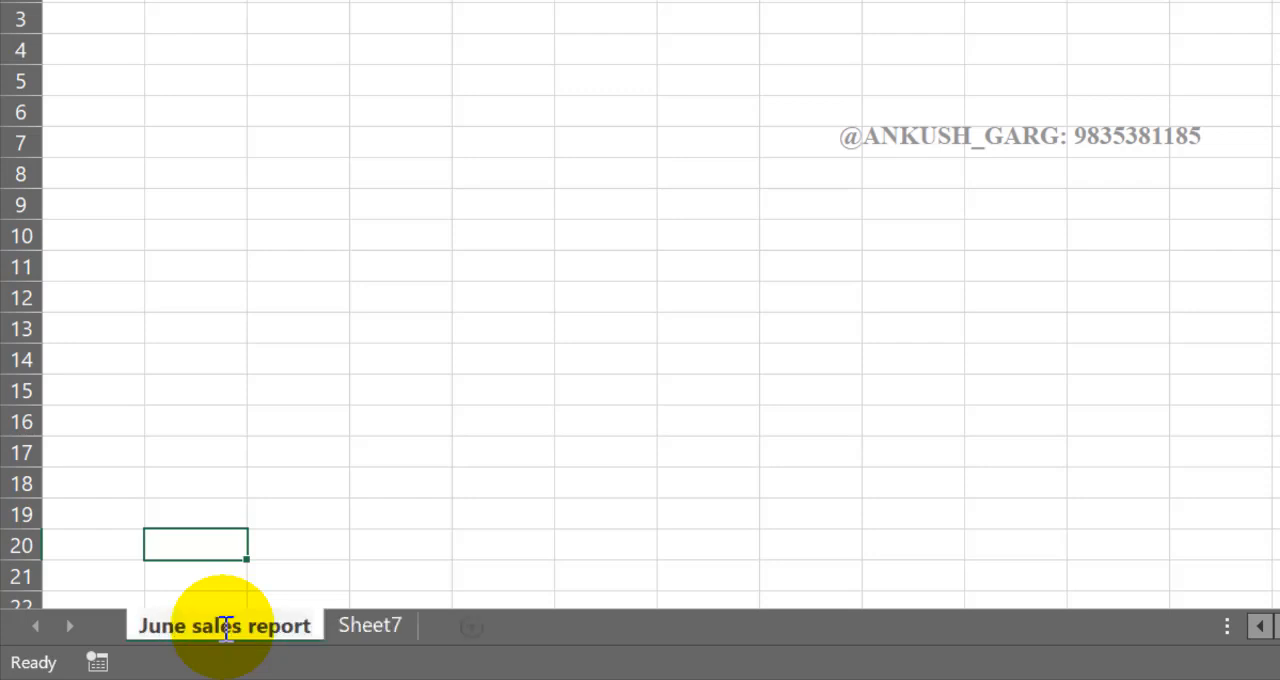
pyautogui.click(380, 517)
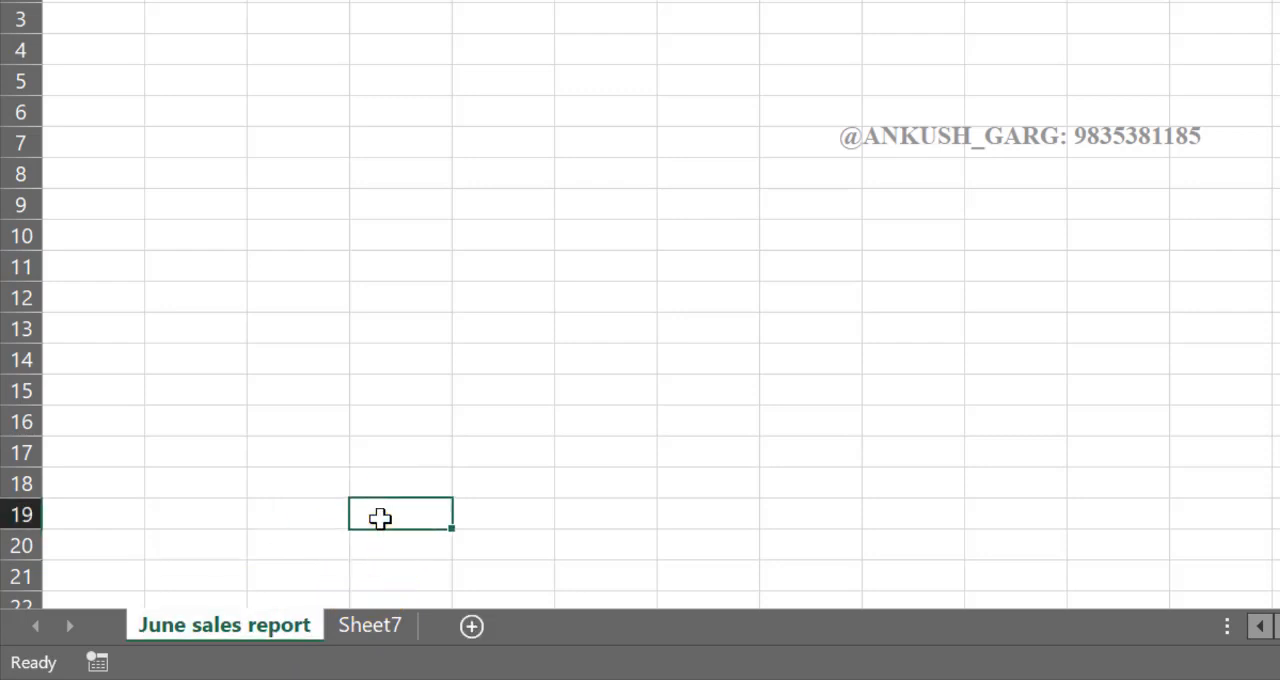
# - Copy the name of the June sales report sheet and reuse it to rename Sheet7 as "July sales report"
pyautogui.doubleClick(280, 628)
pyautogui.click(328, 566)
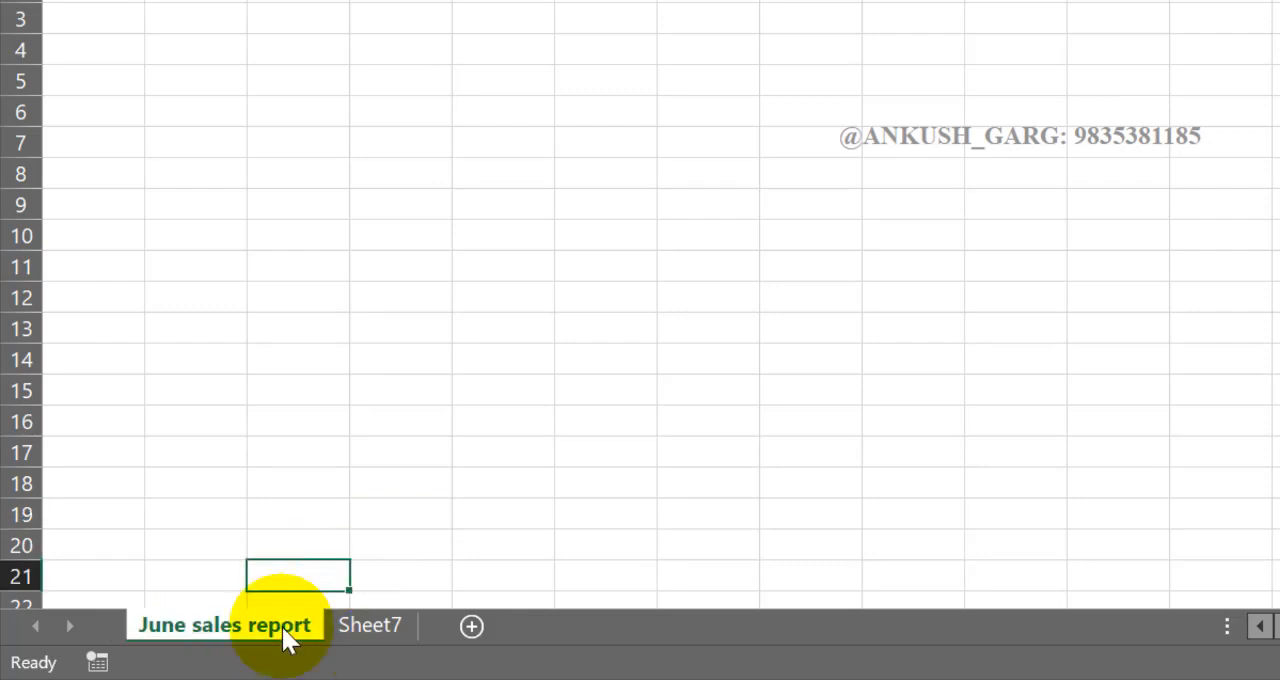
pyautogui.doubleClick(283, 628)
pyautogui.hotkey('ctrl', 'c')
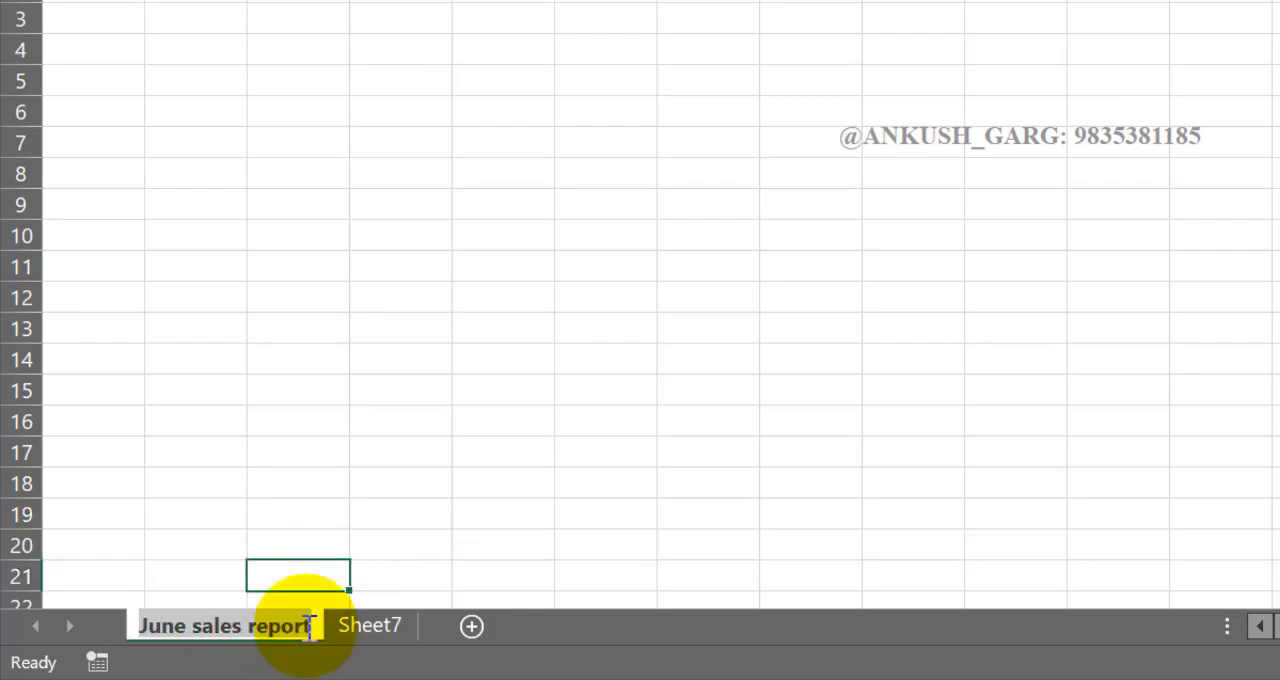
pyautogui.click(359, 628)
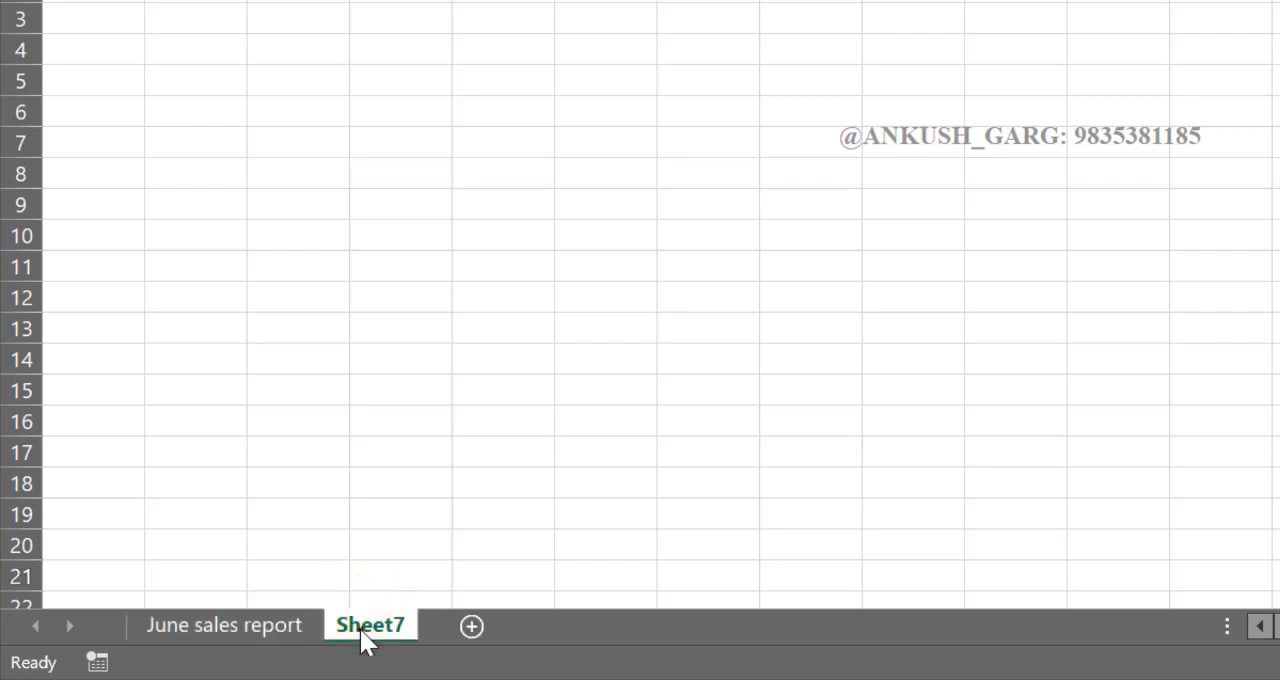
pyautogui.doubleClick(360, 630)
pyautogui.hotkey('ctrl', 'v')
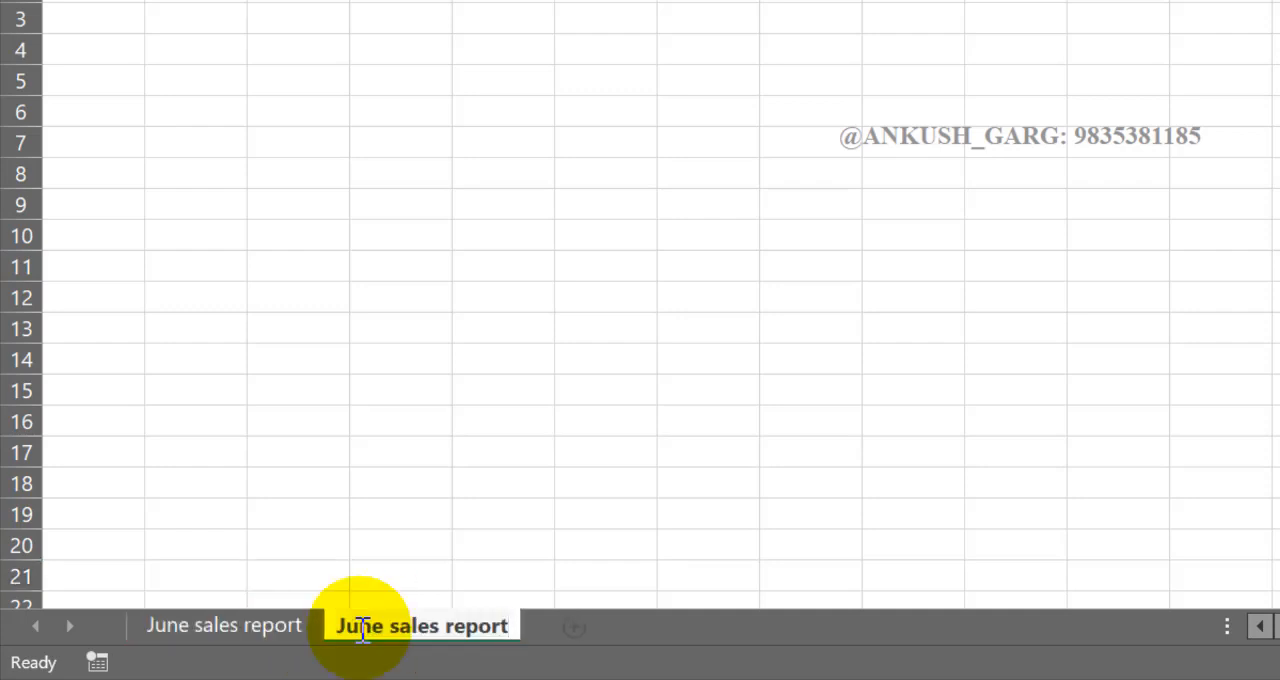
pyautogui.doubleClick(362, 628)
pyautogui.write('July')
pyautogui.press('Return')
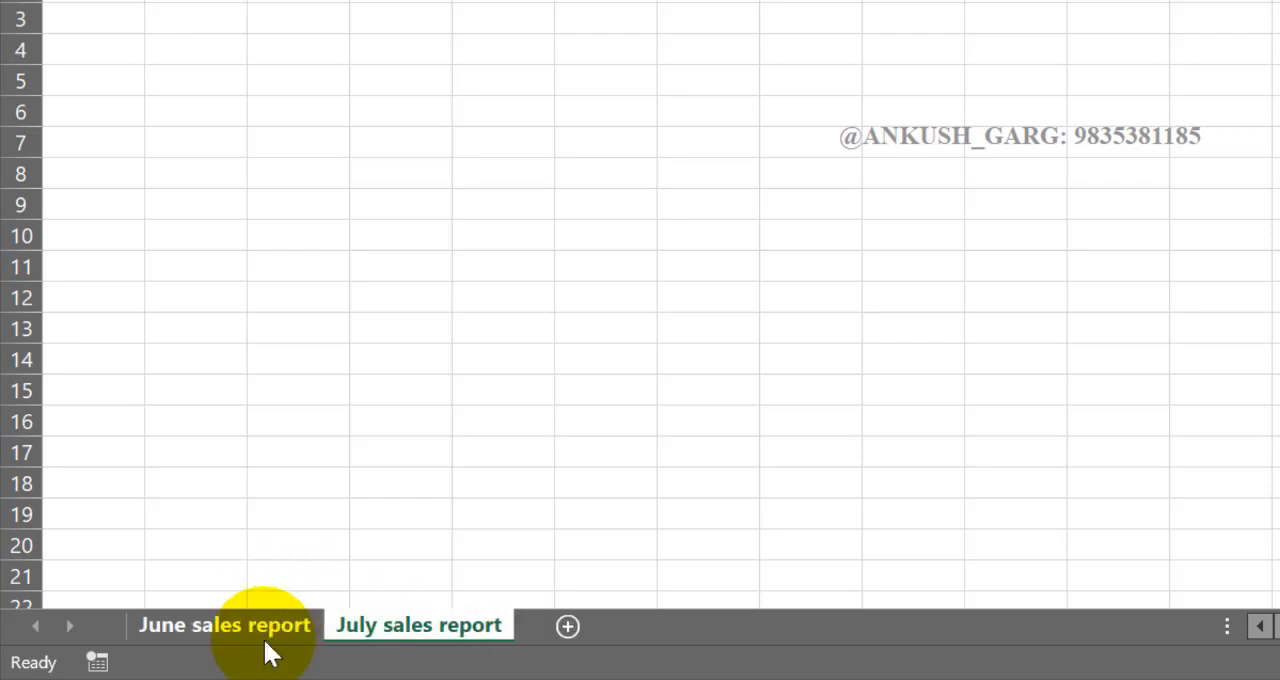
# - Add a new worksheet after July sales report and name it "Aug sales report", reusing the copied sheet name
pyautogui.click(566, 628)
pyautogui.doubleClick(553, 625)
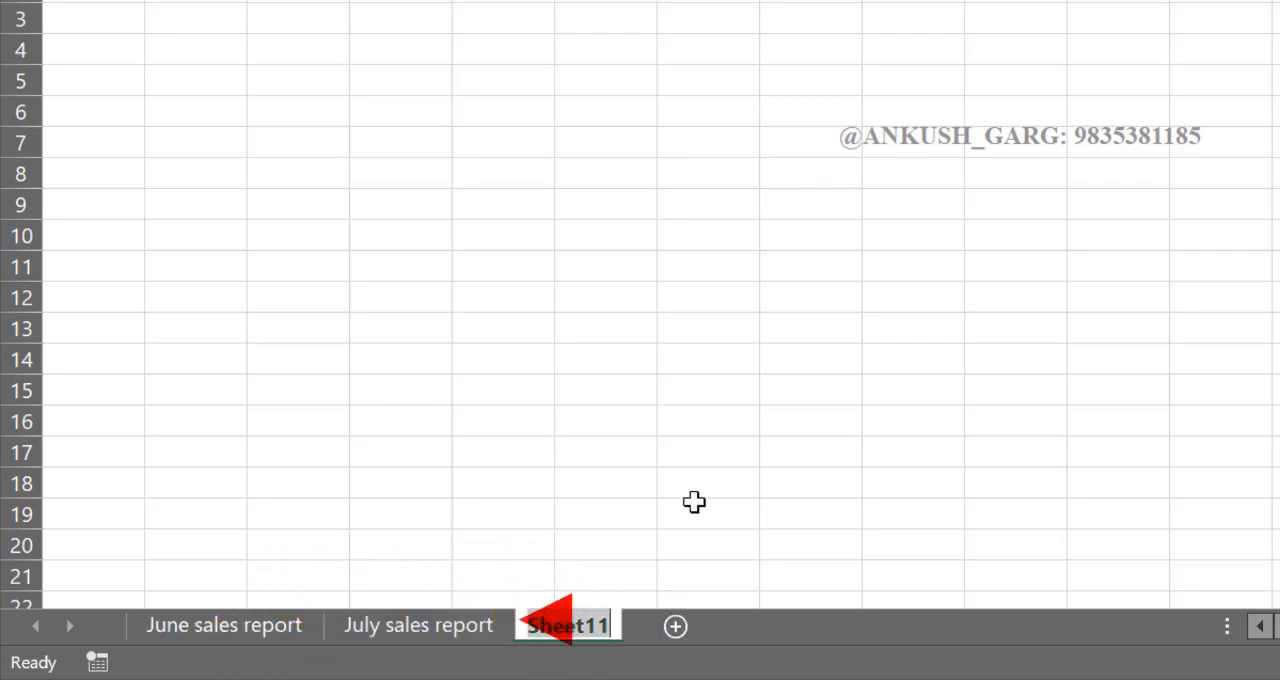
pyautogui.hotkey('ctrl', 'v')
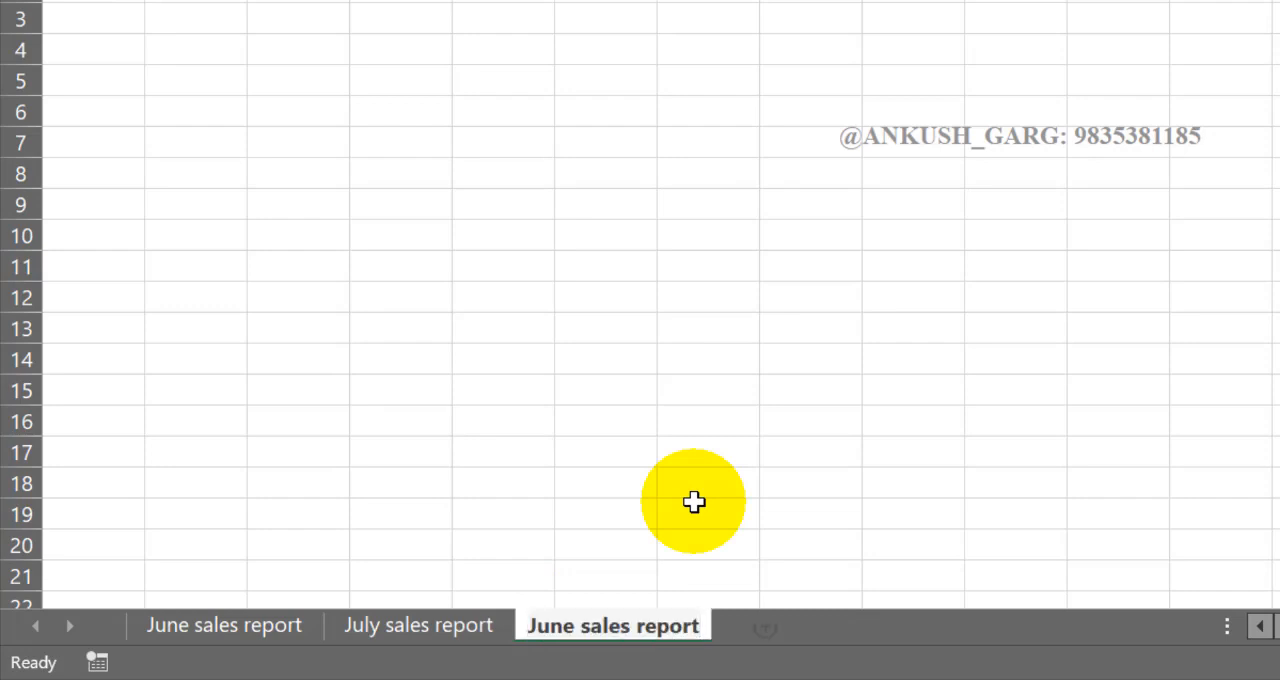
pyautogui.doubleClick(563, 625)
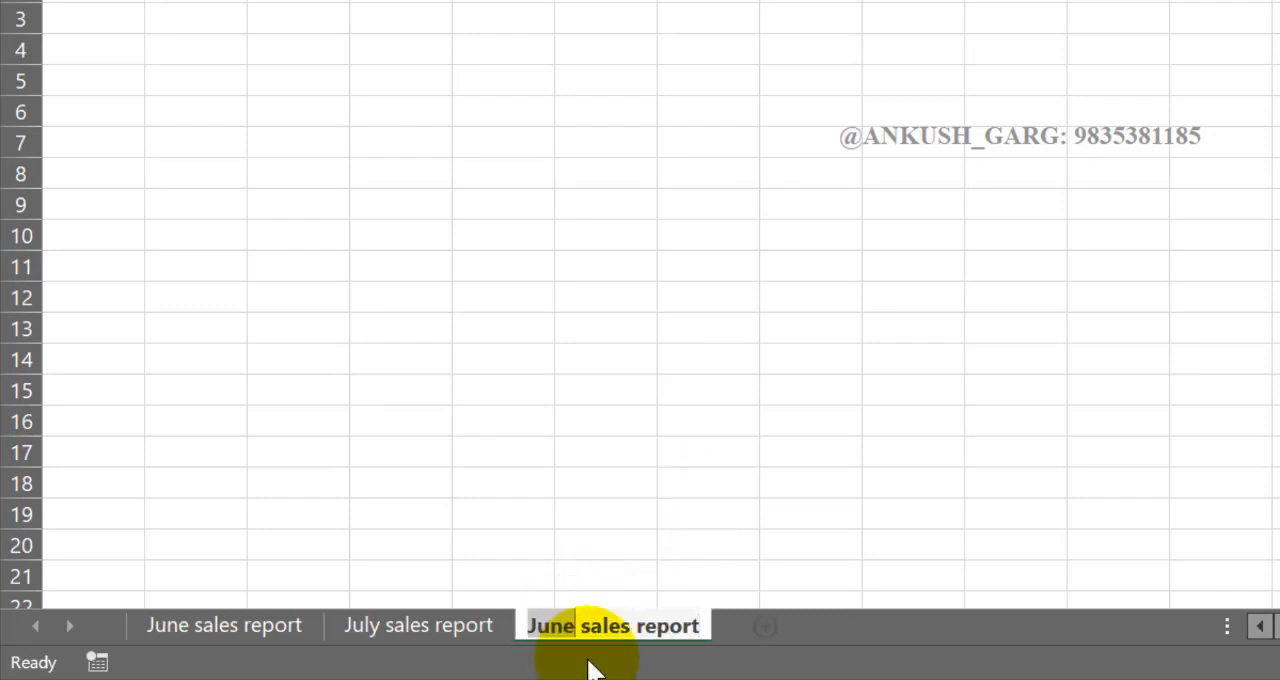
pyautogui.write('Aug')
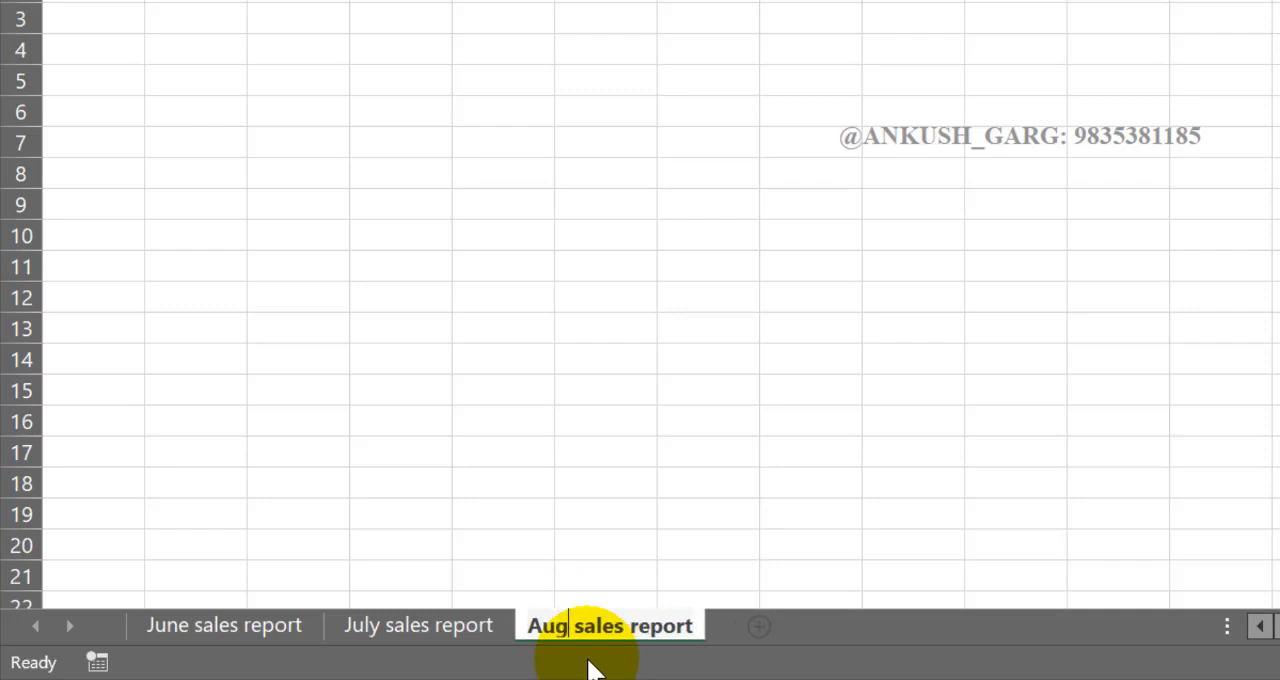
pyautogui.click(610, 478)
pyautogui.click(610, 478)
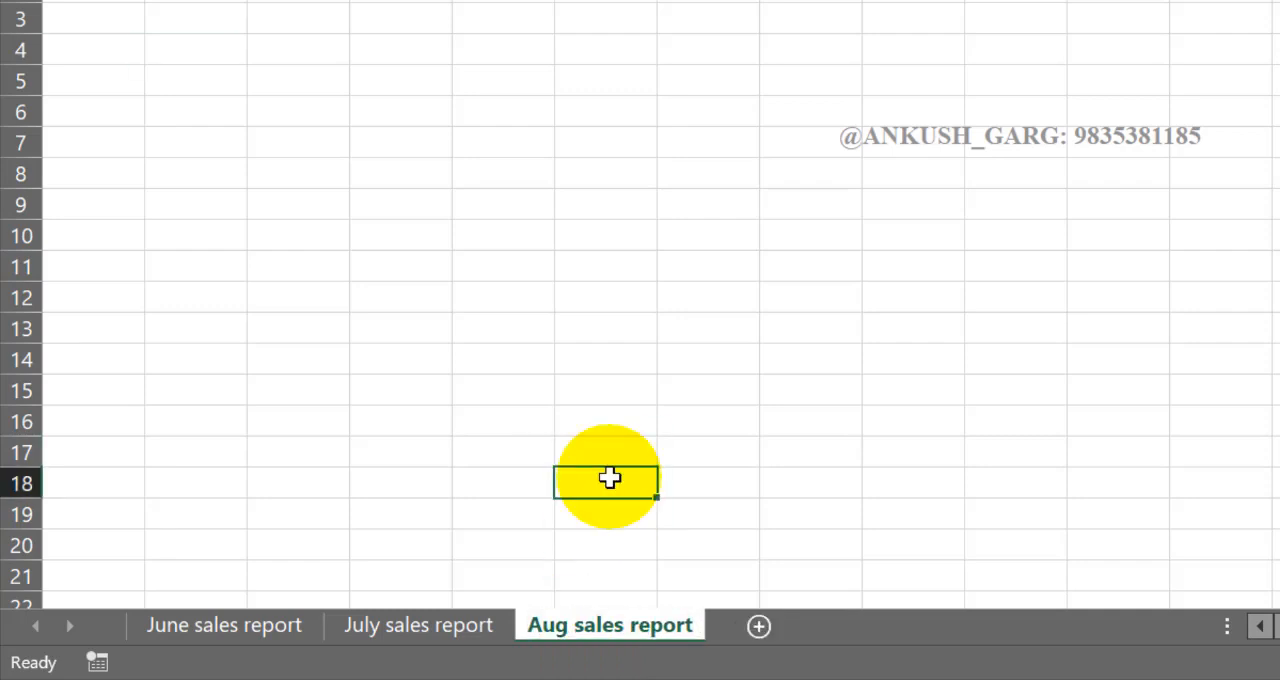
# - View the June, July and Aug sales report sheets one after another, ending on June sales report
pyautogui.click(226, 625)
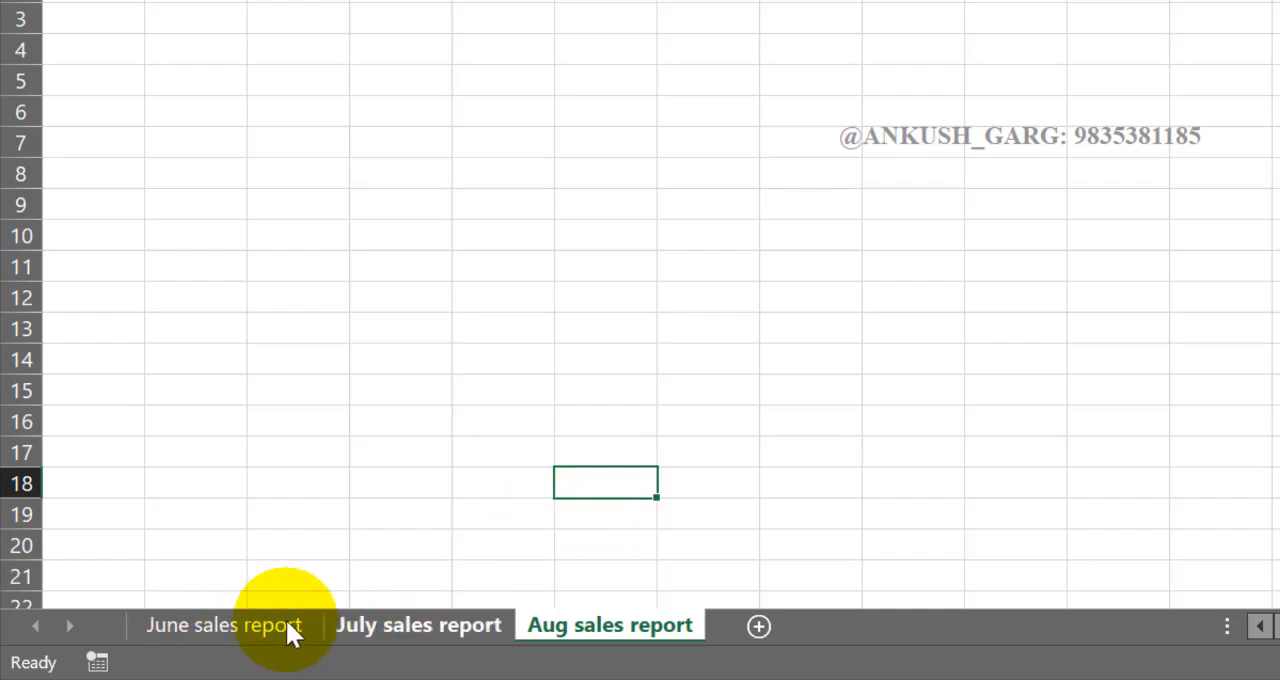
pyautogui.click(362, 626)
pyautogui.click(554, 628)
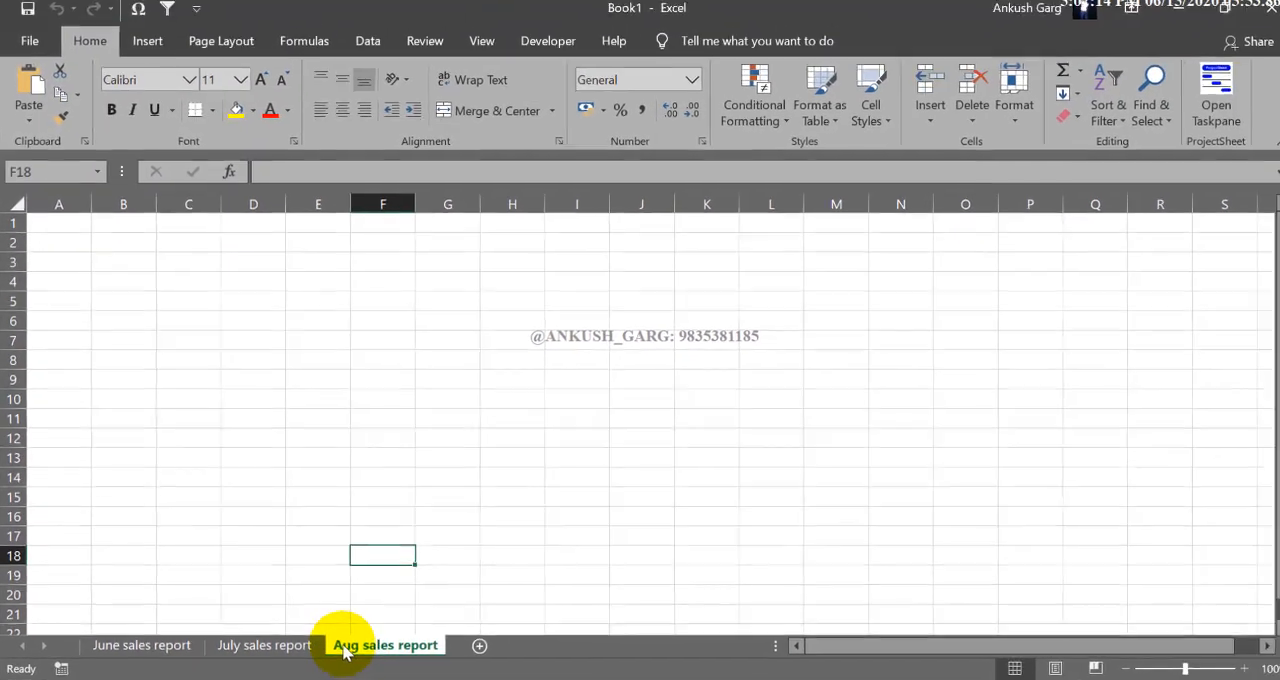
pyautogui.click(288, 646)
pyautogui.click(188, 646)
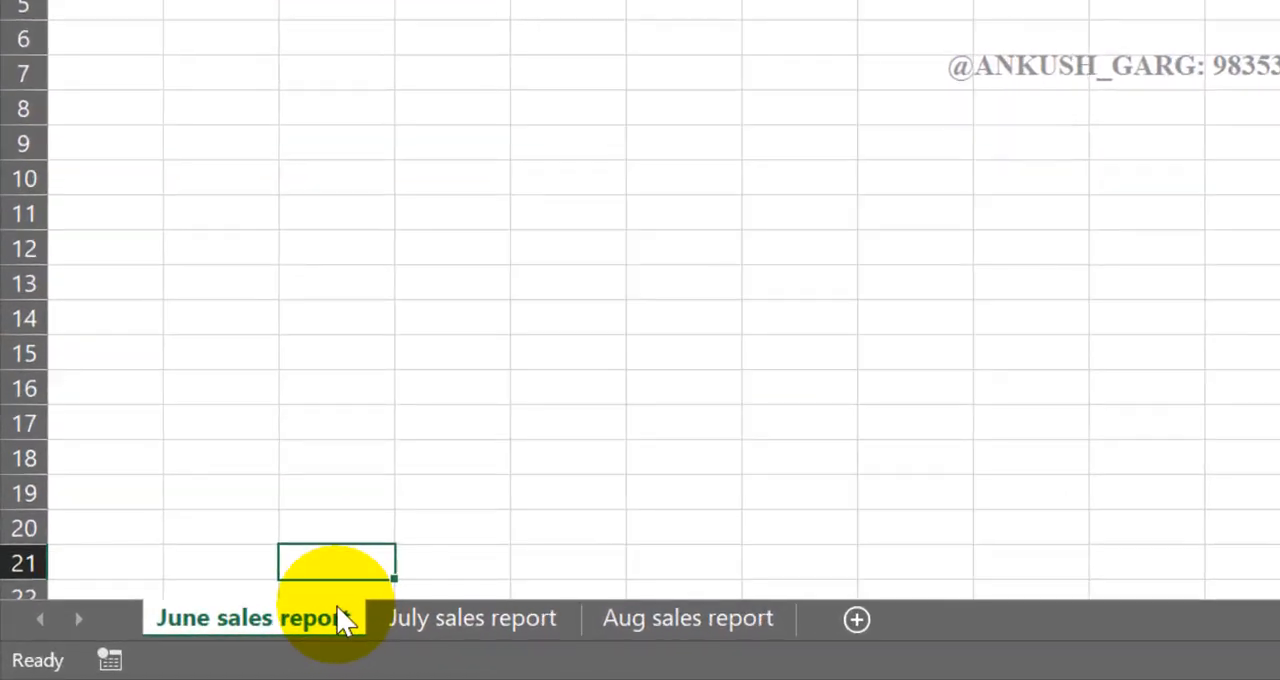
# - Step forward sheet by sheet from June sales report to Aug sales report and back to June sales report
pyautogui.hotkey('ctrl', 'shift', 'pagedown')
pyautogui.hotkey('ctrl', 'pagedown')
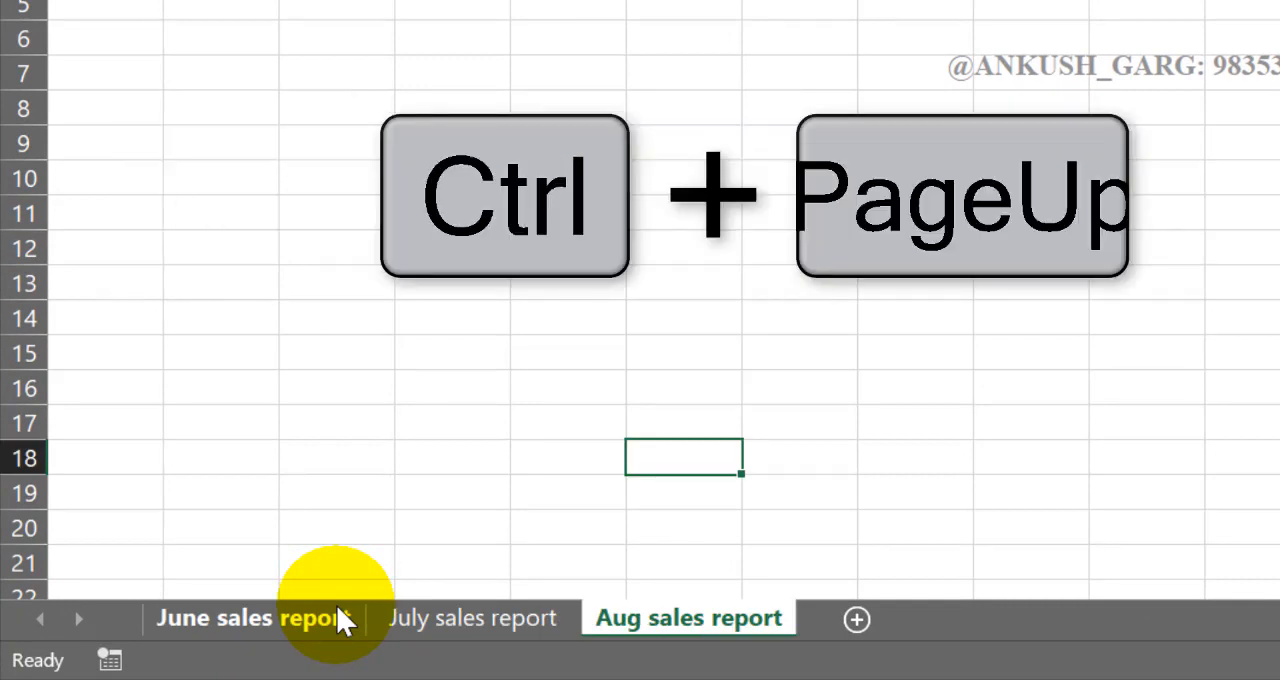
pyautogui.hotkey('ctrl', 'pageup')
pyautogui.hotkey('ctrl', 'pageup')
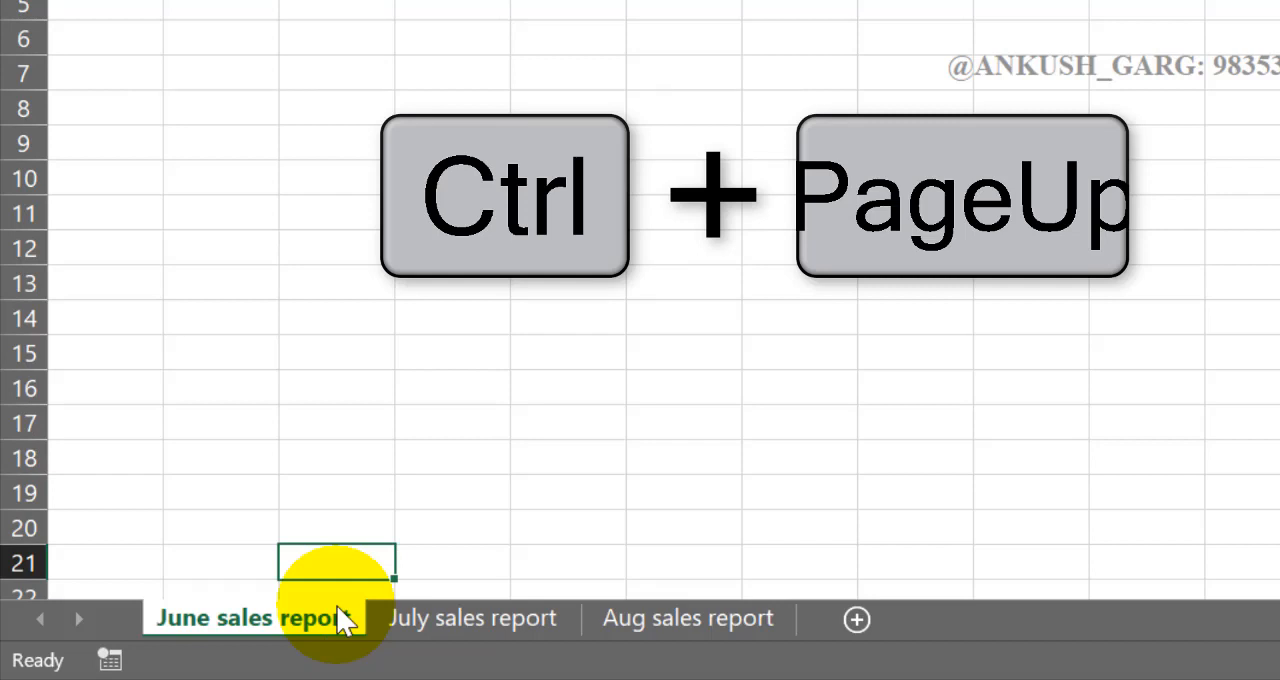
# - From July sales report, go to the next sheet, return to July, and go to the previous sheet
pyautogui.click(498, 630)
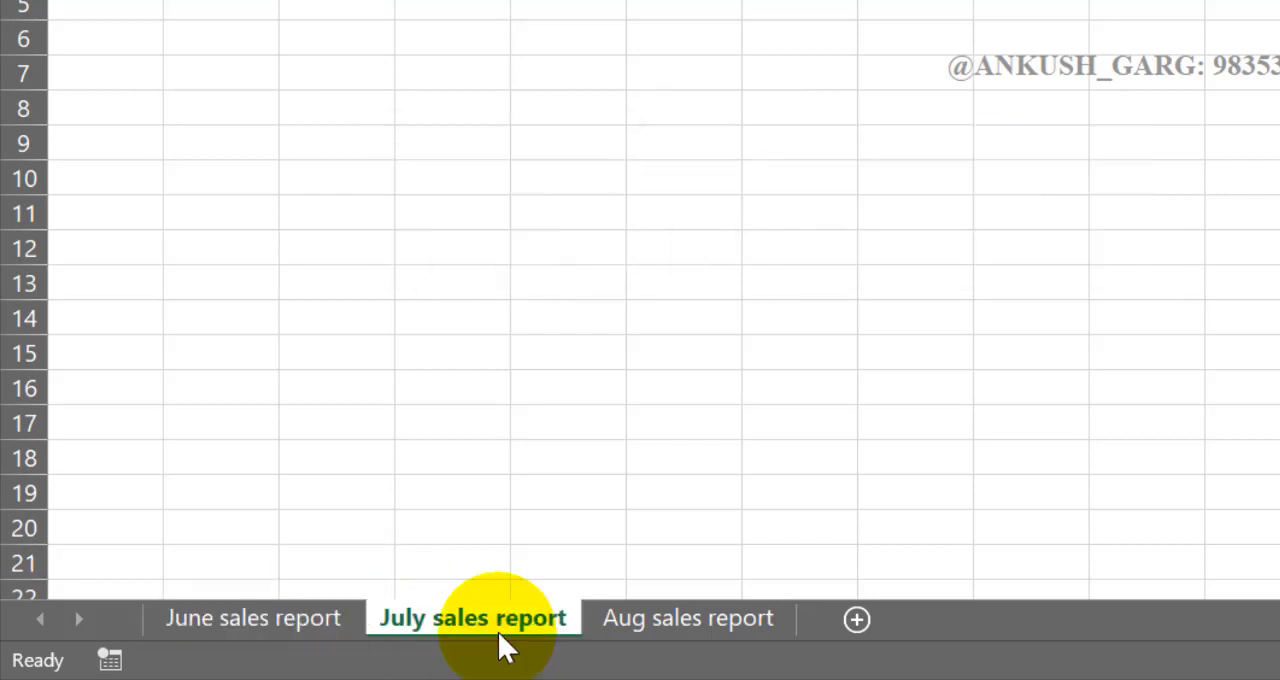
pyautogui.hotkey('ctrl', 'pagedown')
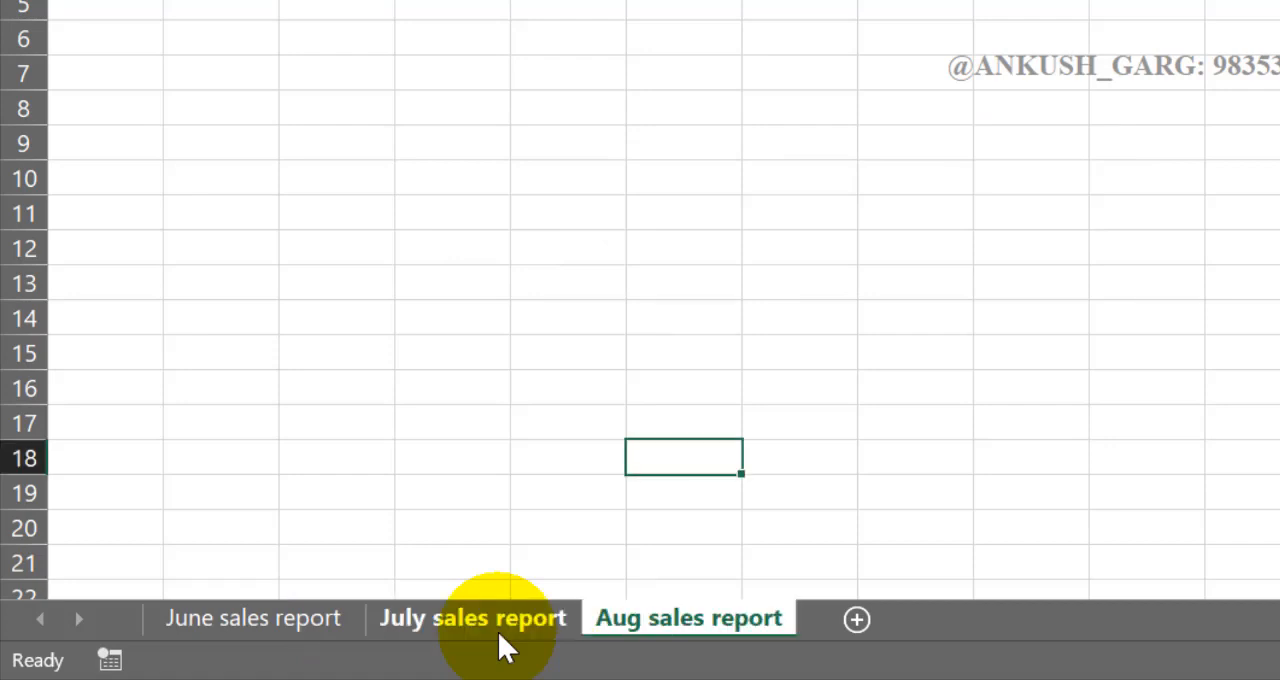
pyautogui.click(506, 622)
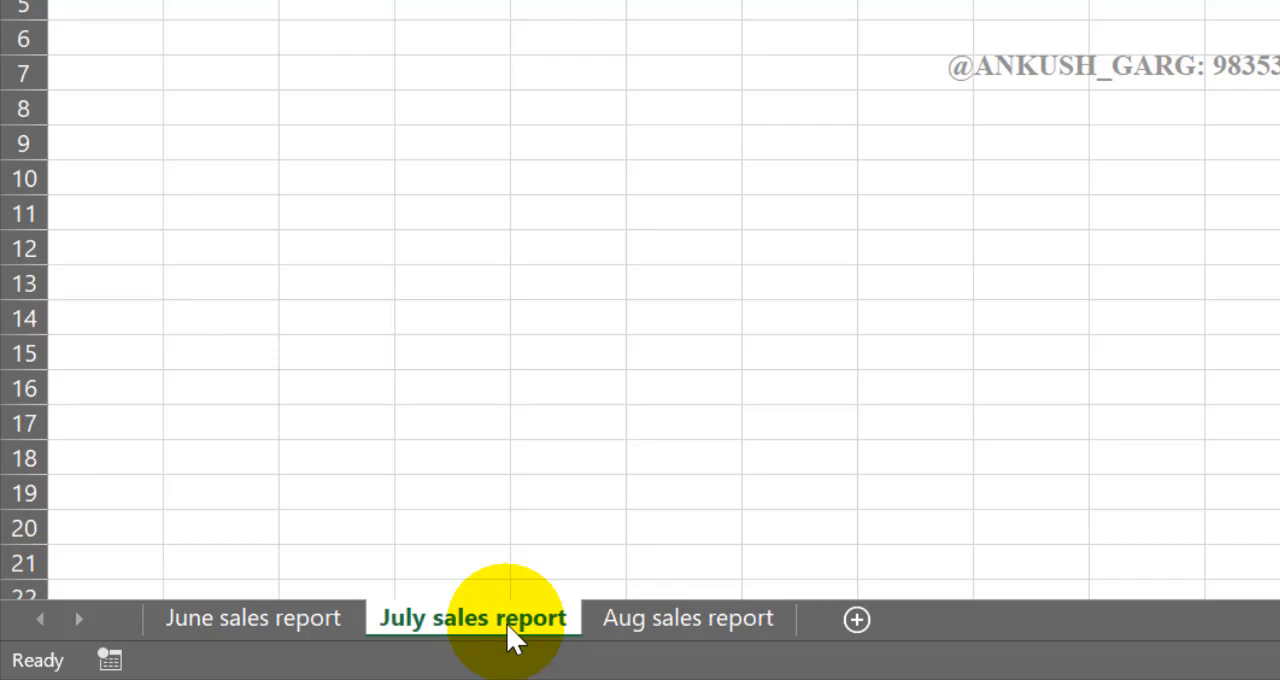
pyautogui.hotkey('ctrl', 'pageup')
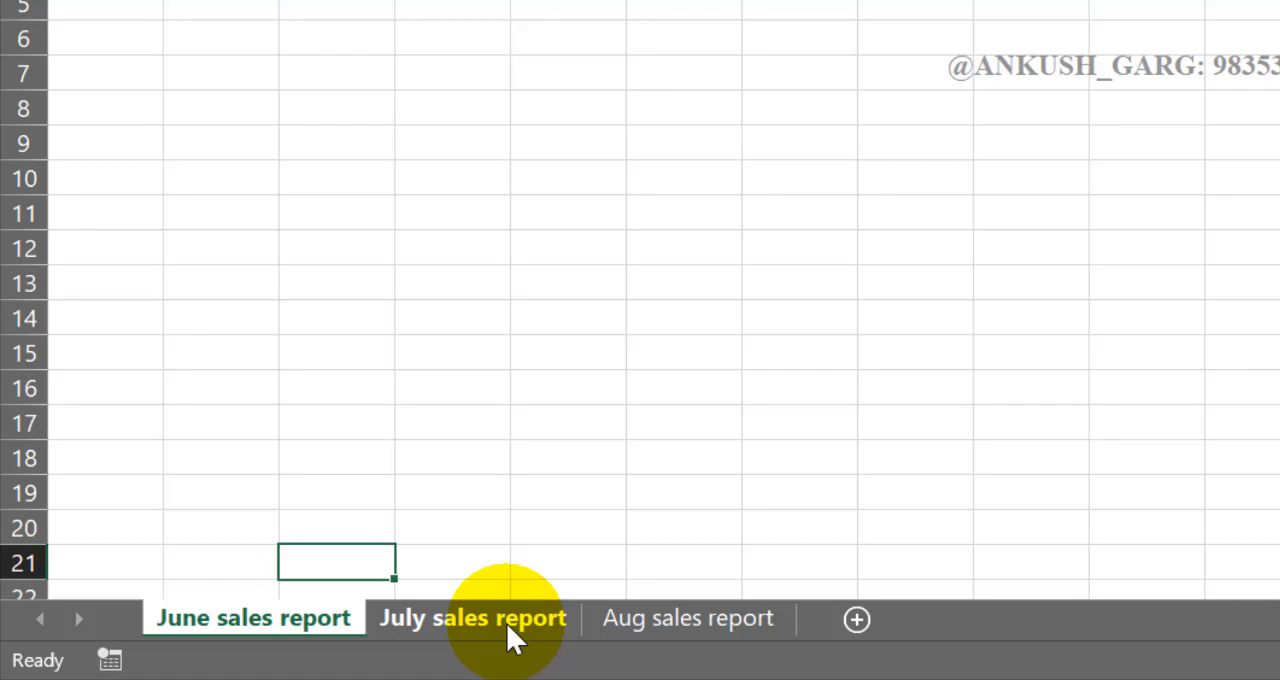
# - Activate the Aug sales report sheet from the Activate list of all worksheets
pyautogui.rightClick(61, 625)
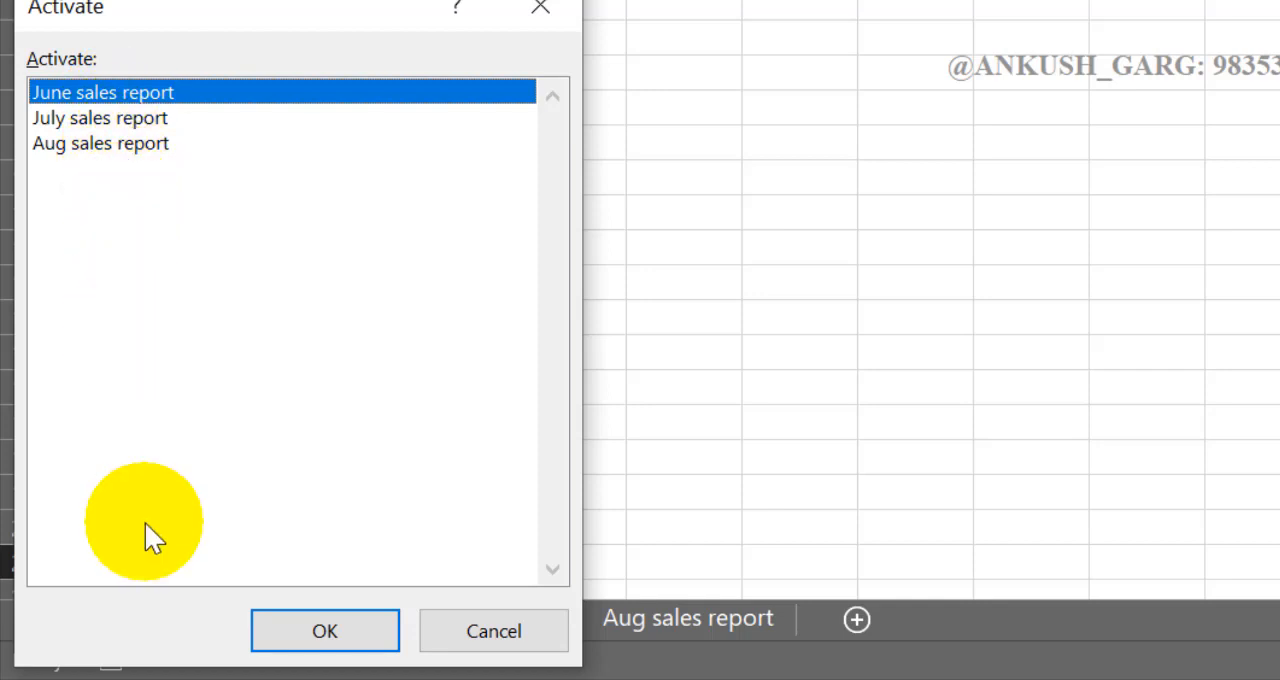
pyautogui.click(506, 636)
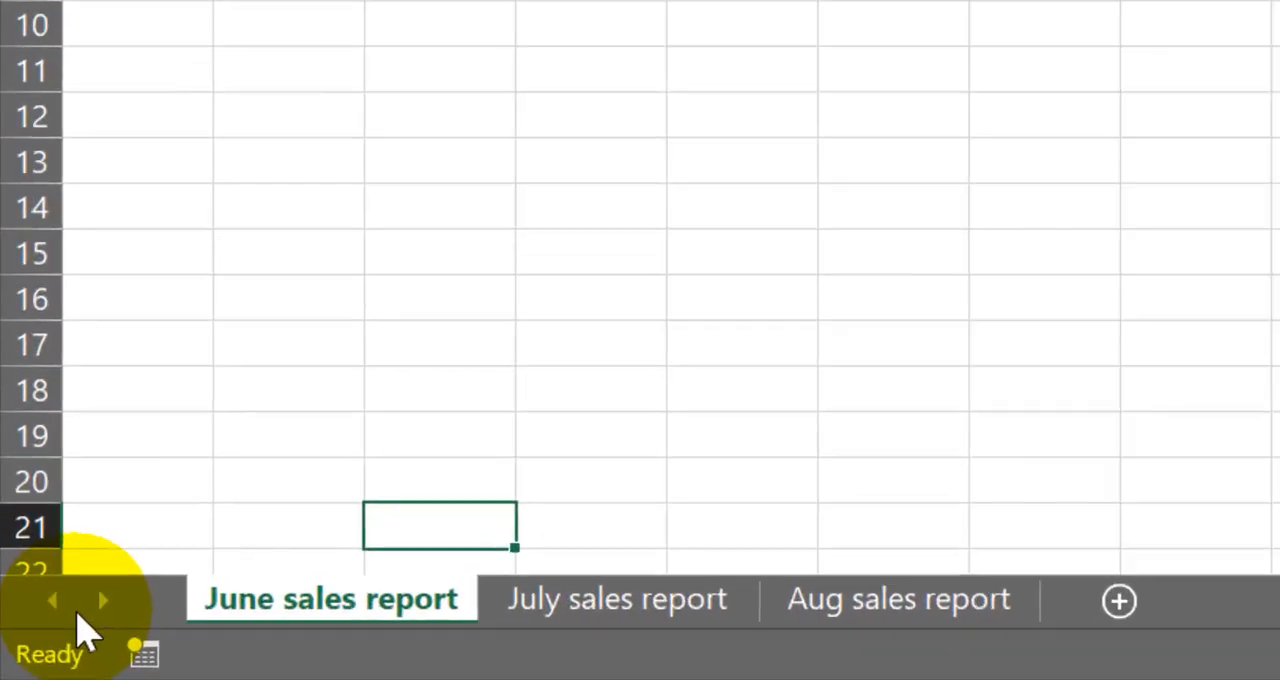
pyautogui.rightClick(34, 648)
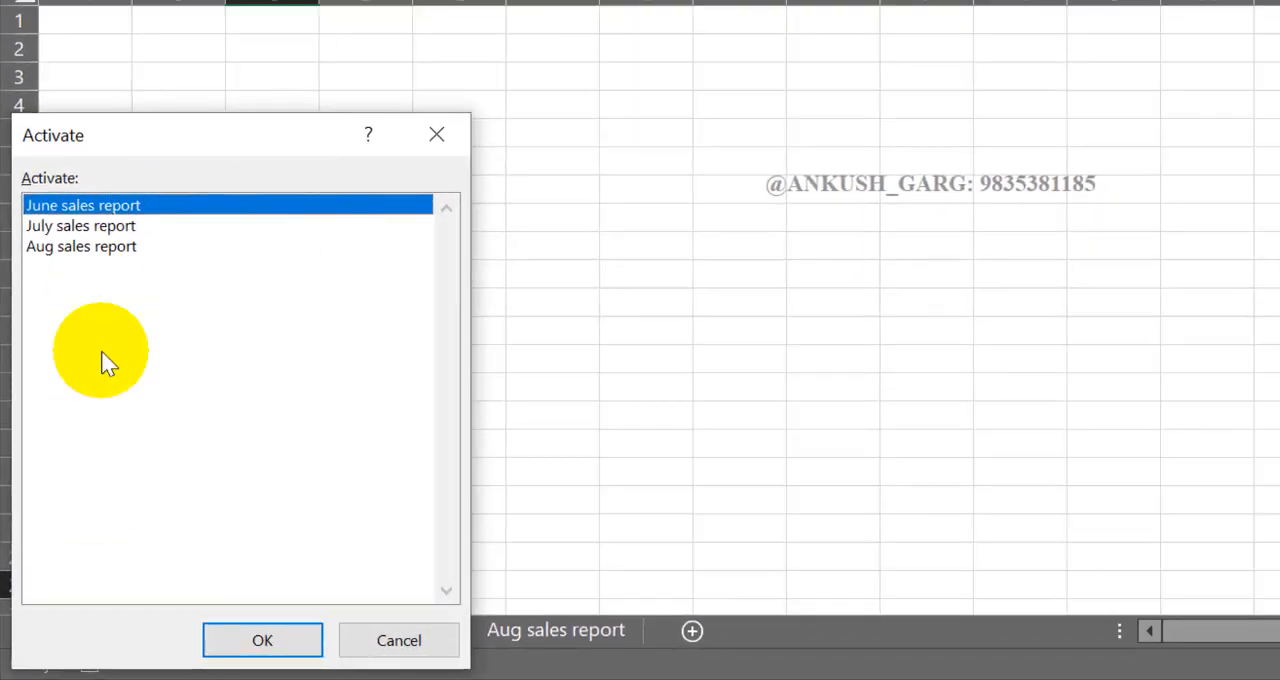
pyautogui.click(109, 251)
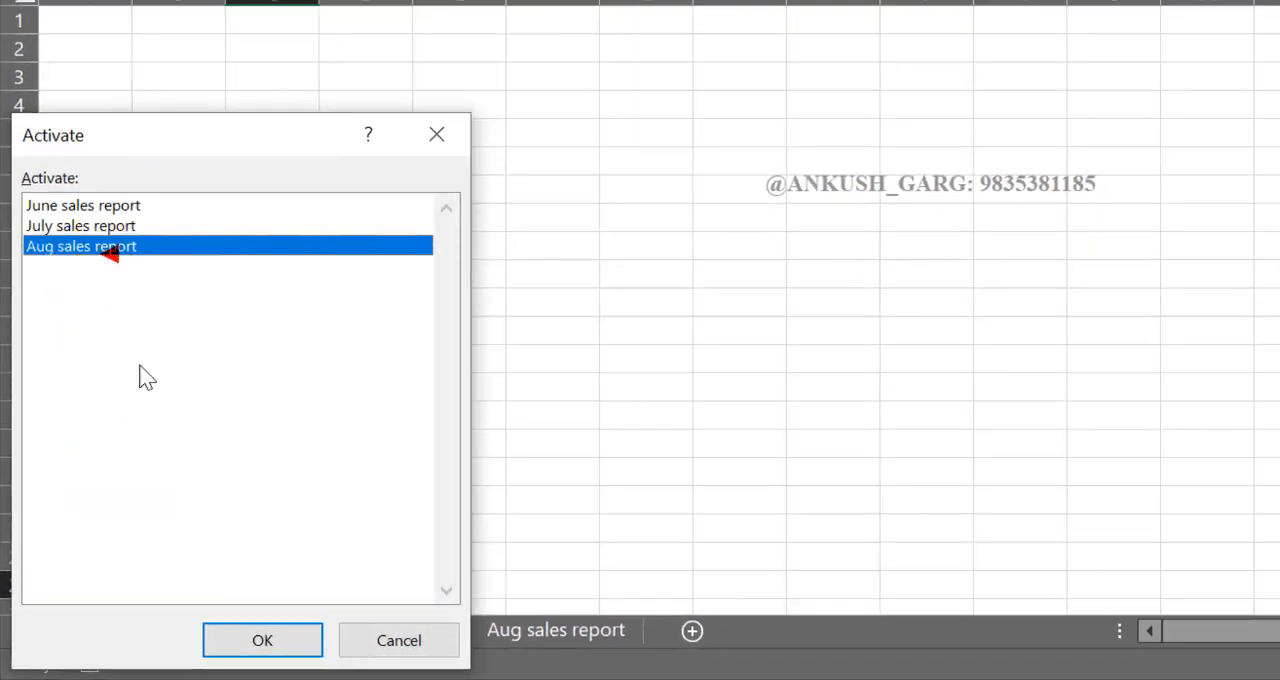
pyautogui.click(258, 646)
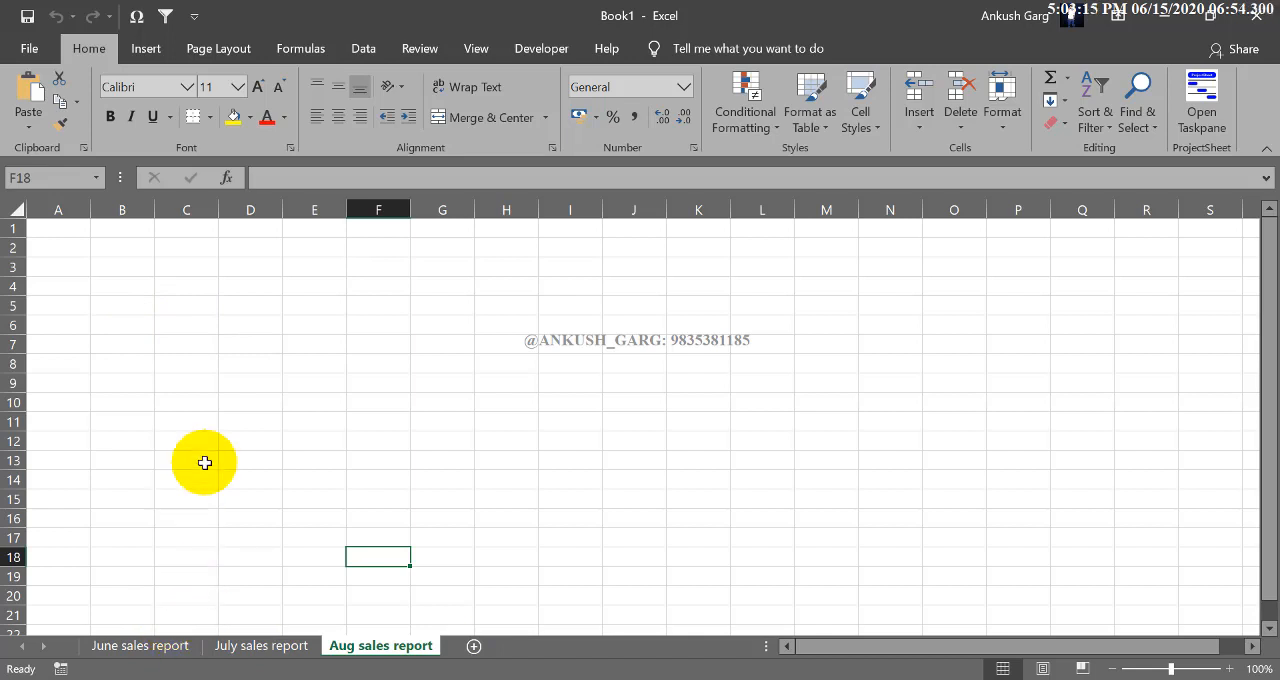
# - Select whole columns A, B and C one after another on the Aug sales report sheet, and return to cell A1
pyautogui.click(168, 362)
pyautogui.click(62, 209)
pyautogui.click(122, 209)
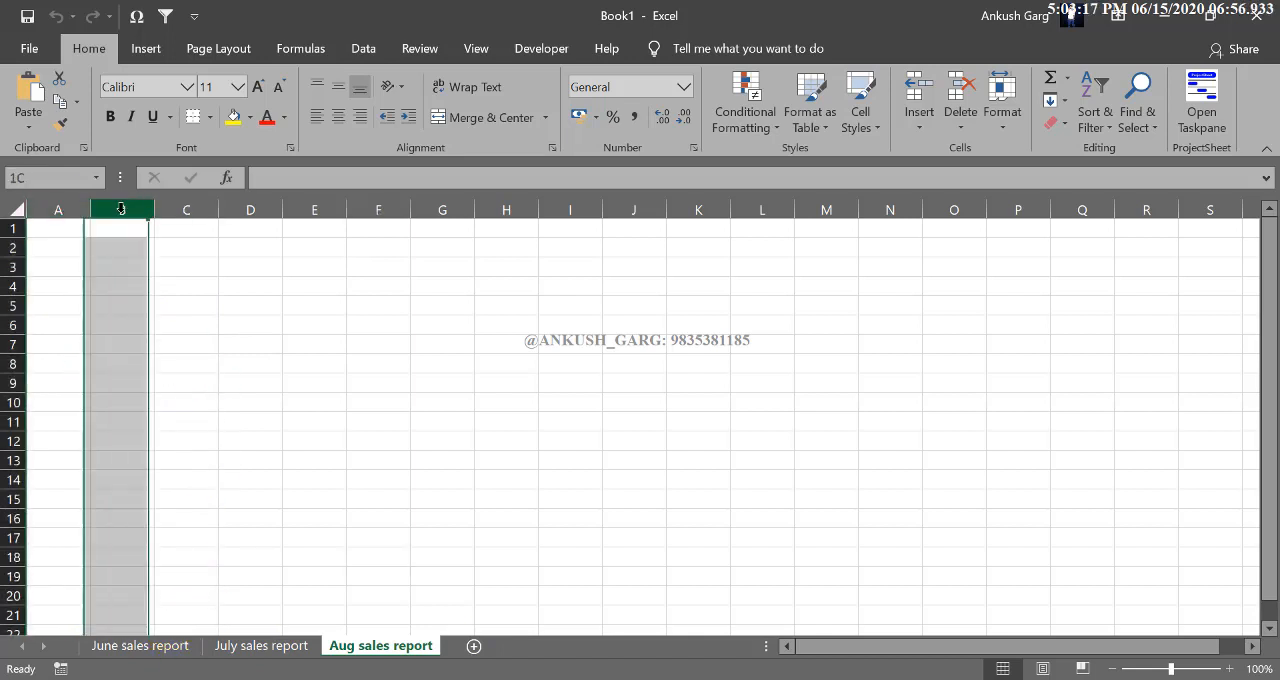
pyautogui.click(186, 209)
pyautogui.click(77, 233)
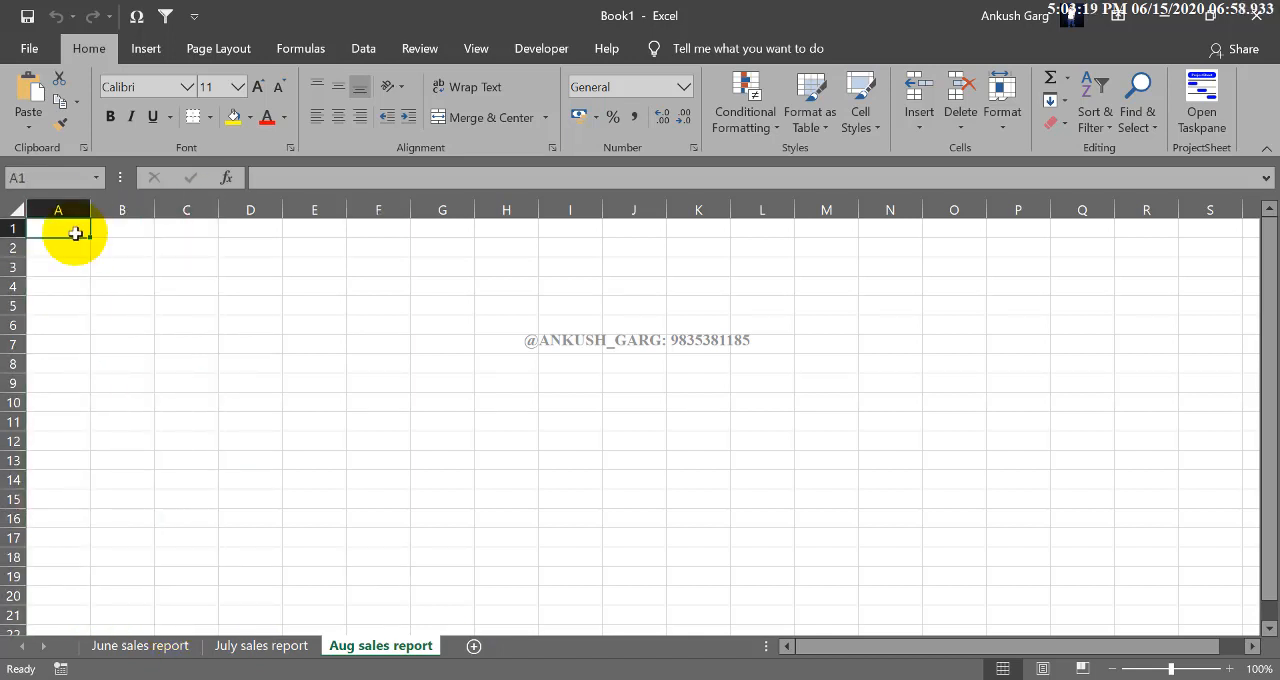
pyautogui.click(72, 207)
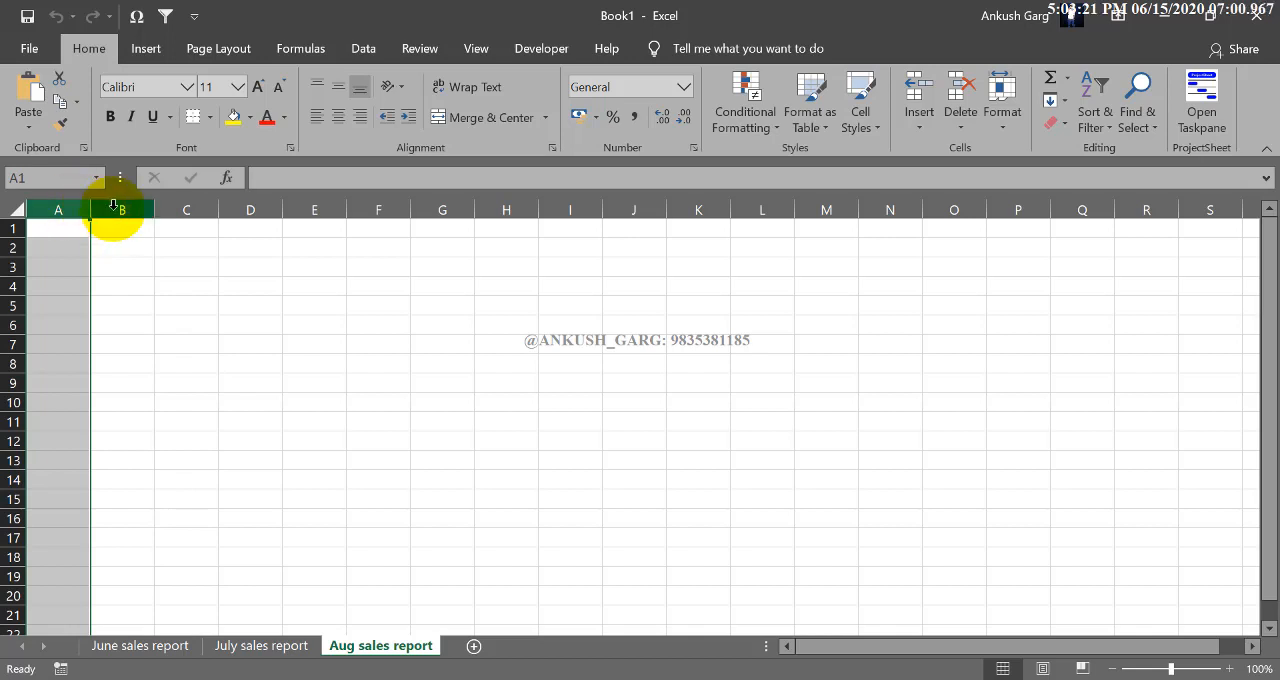
pyautogui.click(122, 208)
pyautogui.click(186, 209)
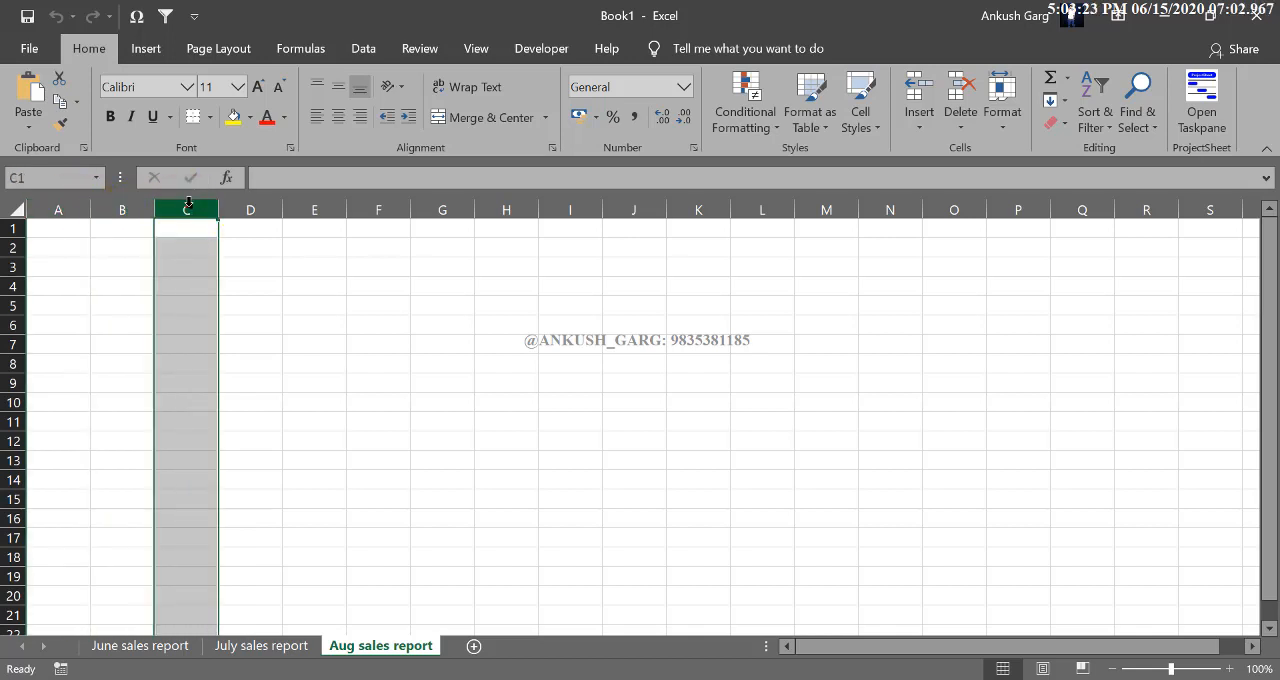
pyautogui.click(74, 229)
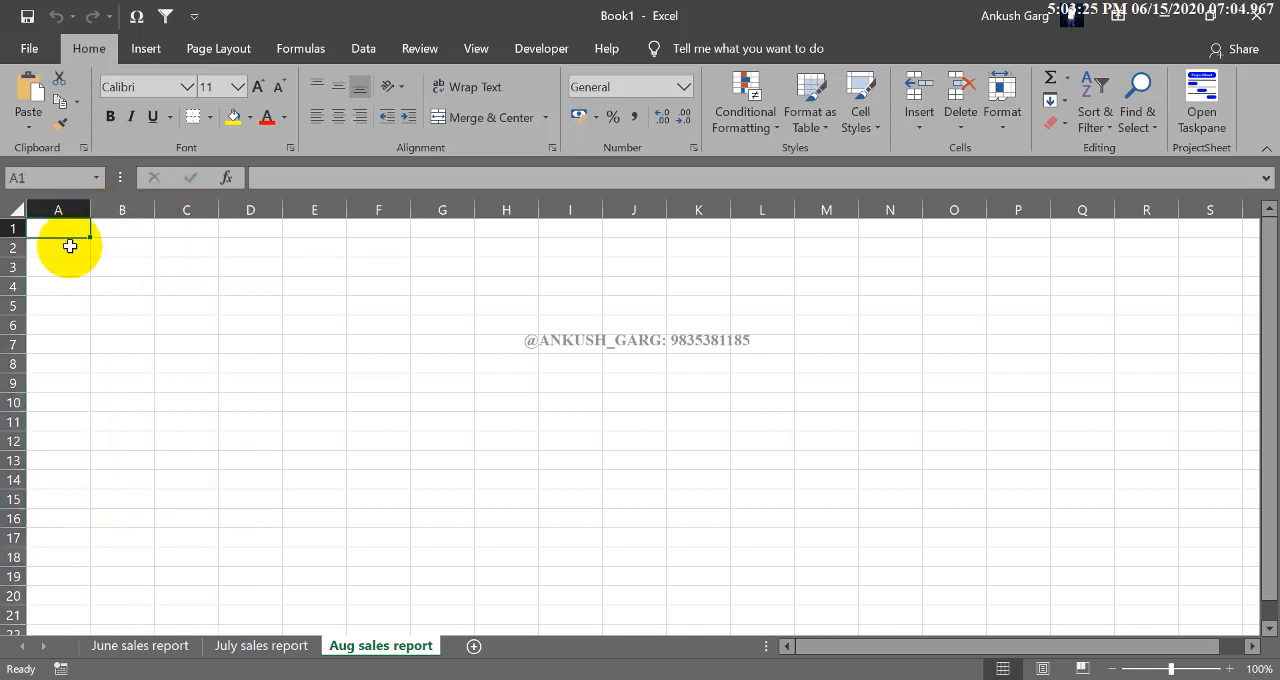
# - Widen columns A, B and C individually to roughly twice their default width
pyautogui.moveTo(90, 209); pyautogui.dragTo(167, 210)
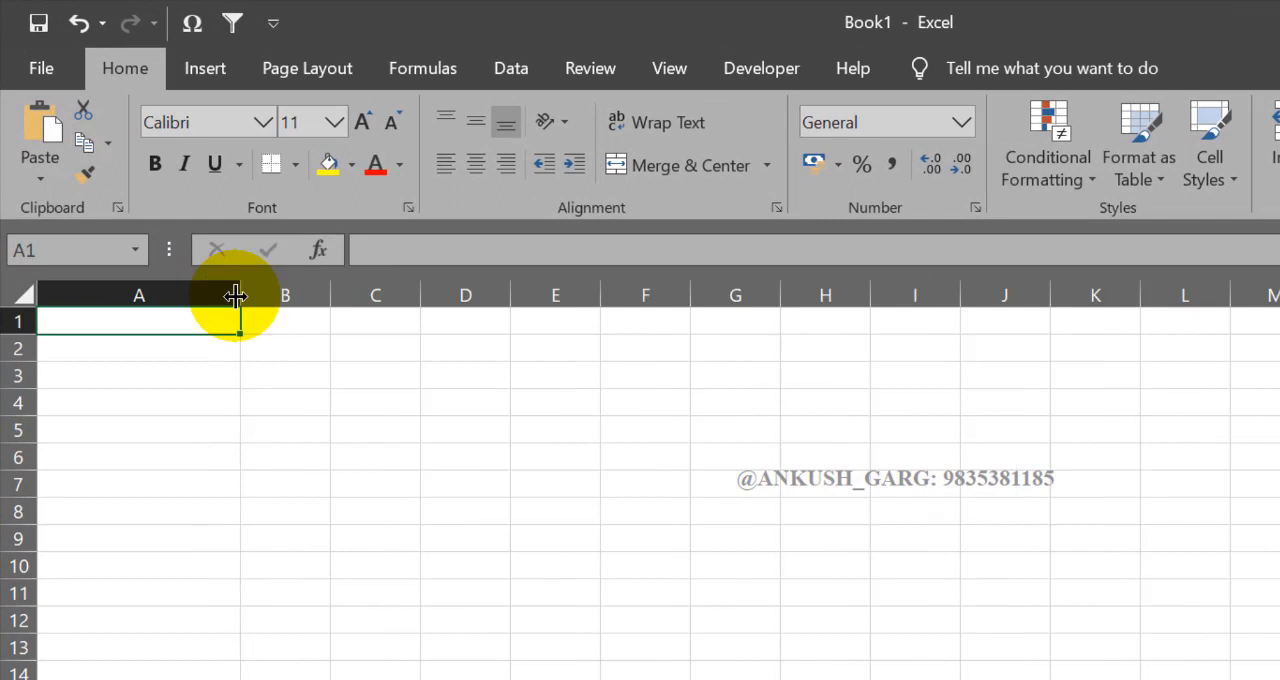
pyautogui.moveTo(331, 297); pyautogui.dragTo(426, 297)
pyautogui.moveTo(514, 295); pyautogui.dragTo(620, 295)
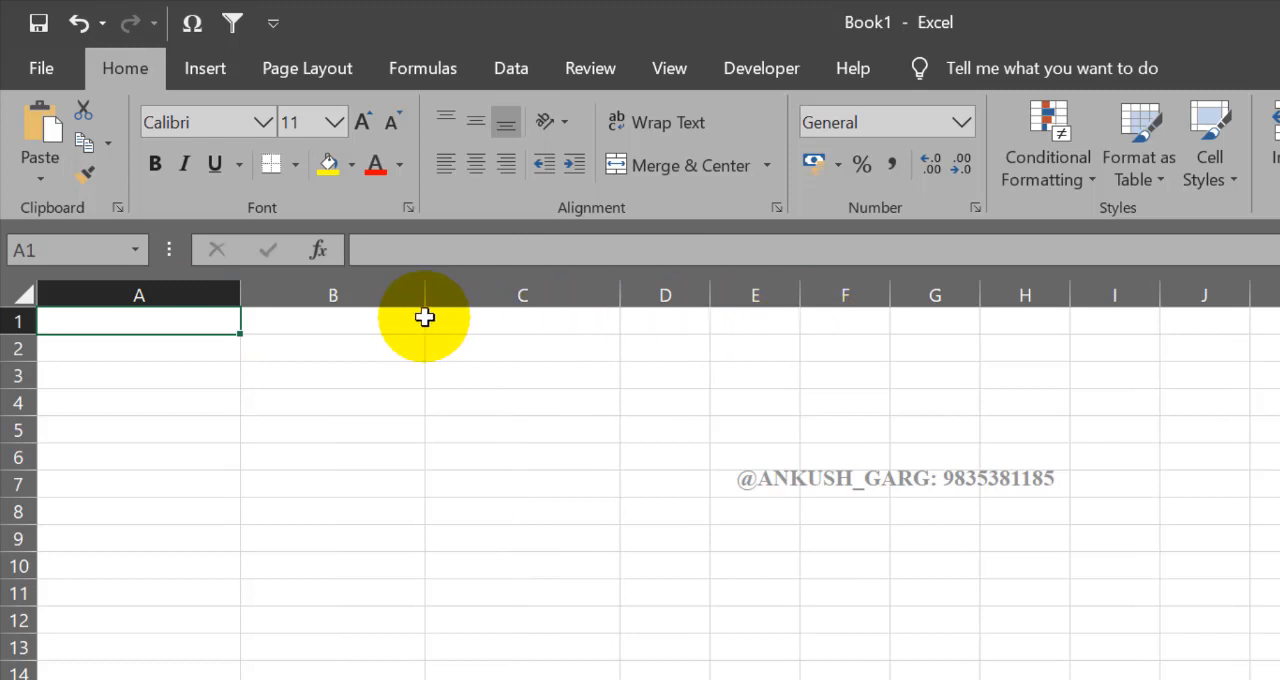
pyautogui.click(200, 293)
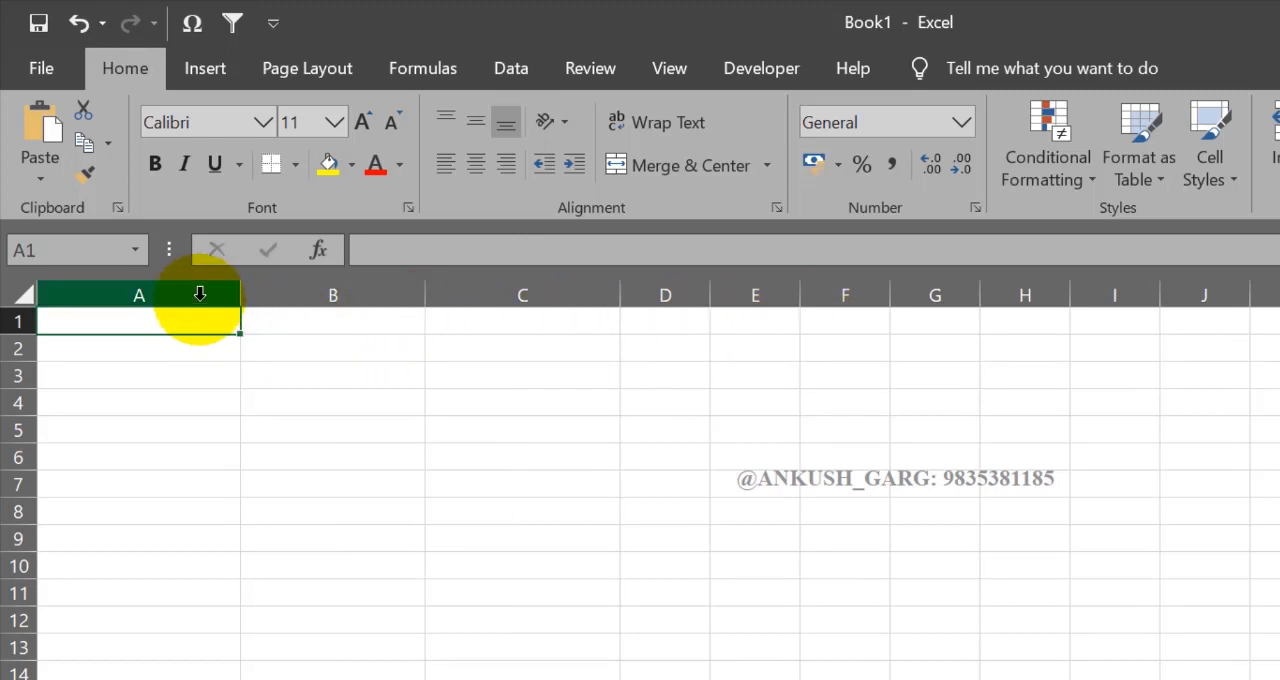
pyautogui.click(314, 349)
# - Select columns A to C together and resize them several times to a shared width, ending moderately wider than the default columns
pyautogui.click(206, 326)
pyautogui.moveTo(206, 326); pyautogui.dragTo(480, 326)
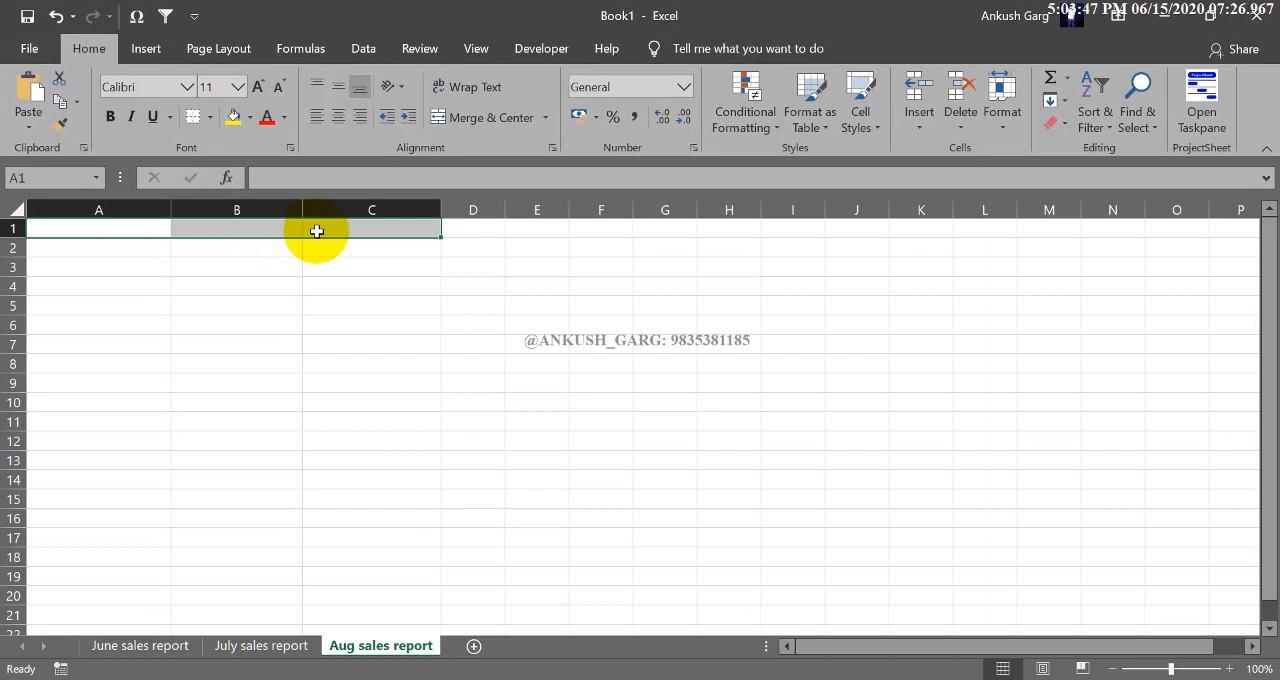
pyautogui.click(210, 269)
pyautogui.moveTo(130, 205); pyautogui.dragTo(325, 209)
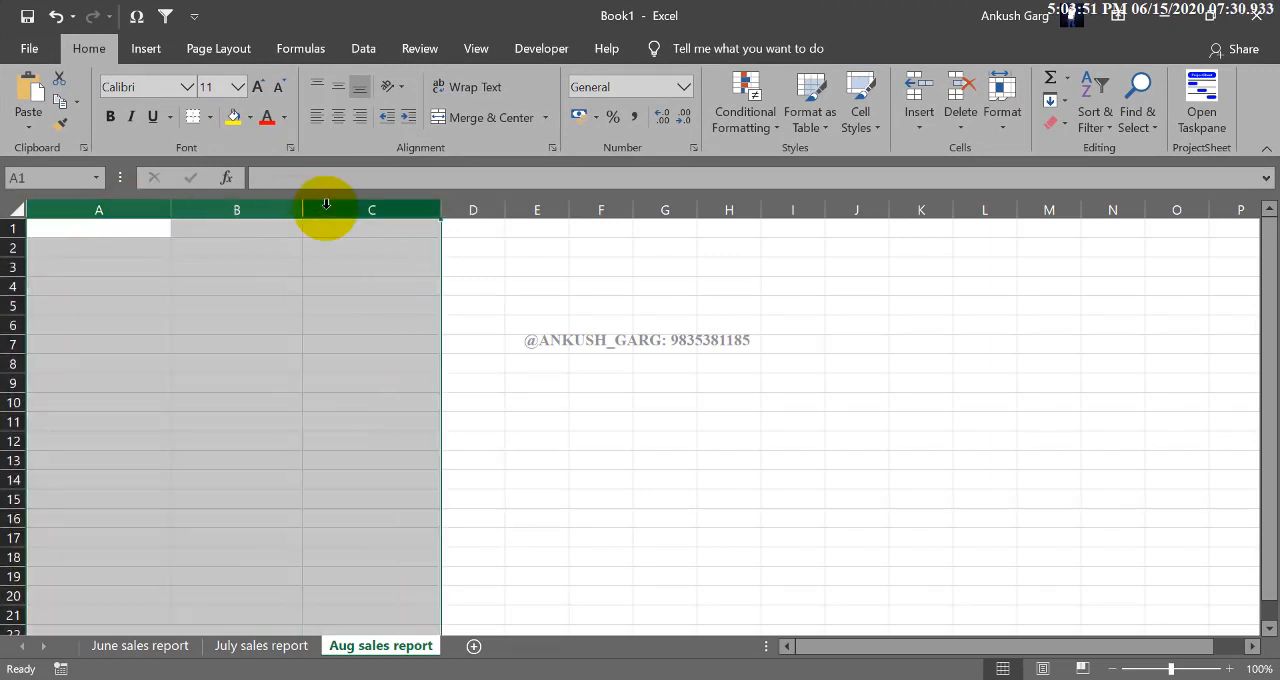
pyautogui.moveTo(175, 209); pyautogui.dragTo(124, 209)
pyautogui.moveTo(222, 209); pyautogui.dragTo(311, 209)
pyautogui.moveTo(399, 210); pyautogui.dragTo(246, 217)
pyautogui.moveTo(110, 212); pyautogui.dragTo(273, 206)
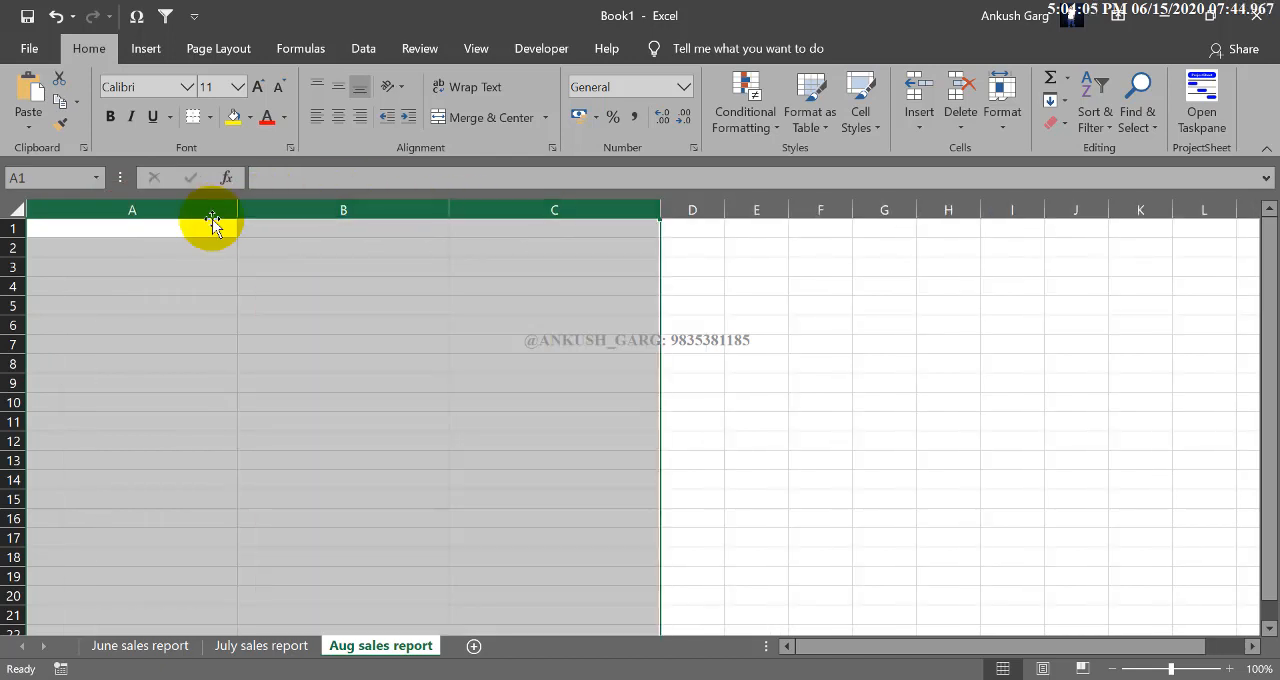
pyautogui.moveTo(236, 214); pyautogui.dragTo(127, 214)
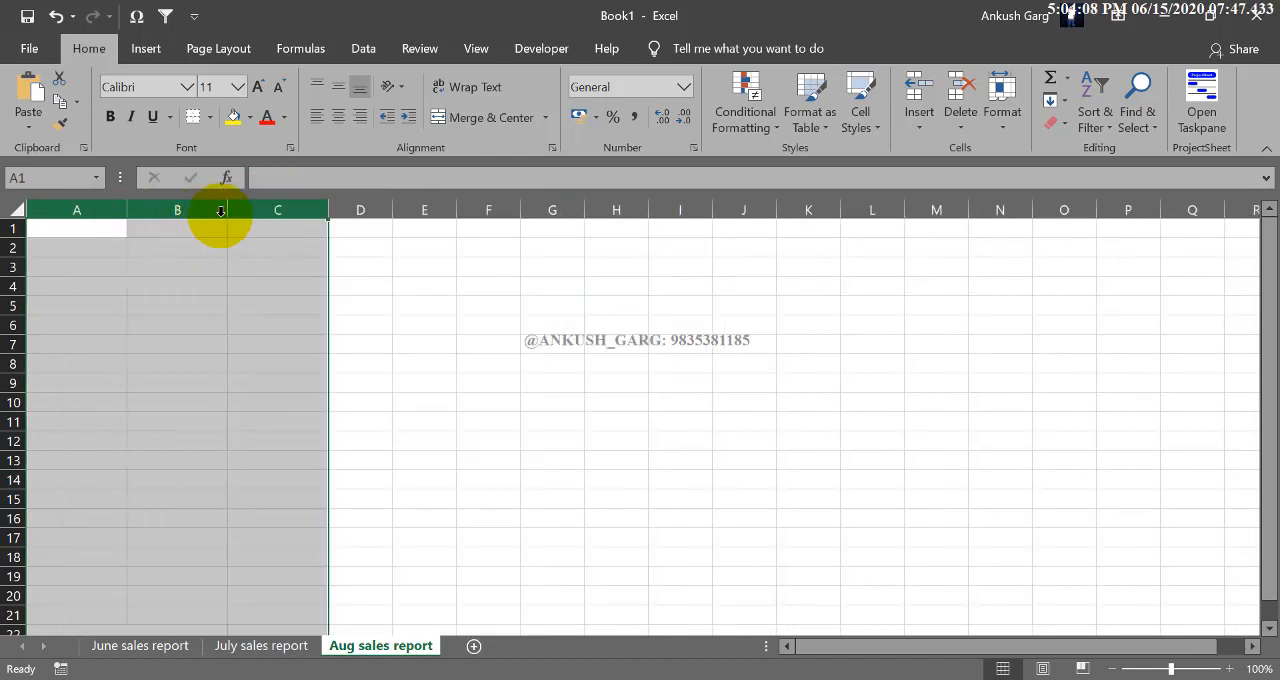
pyautogui.click(272, 258)
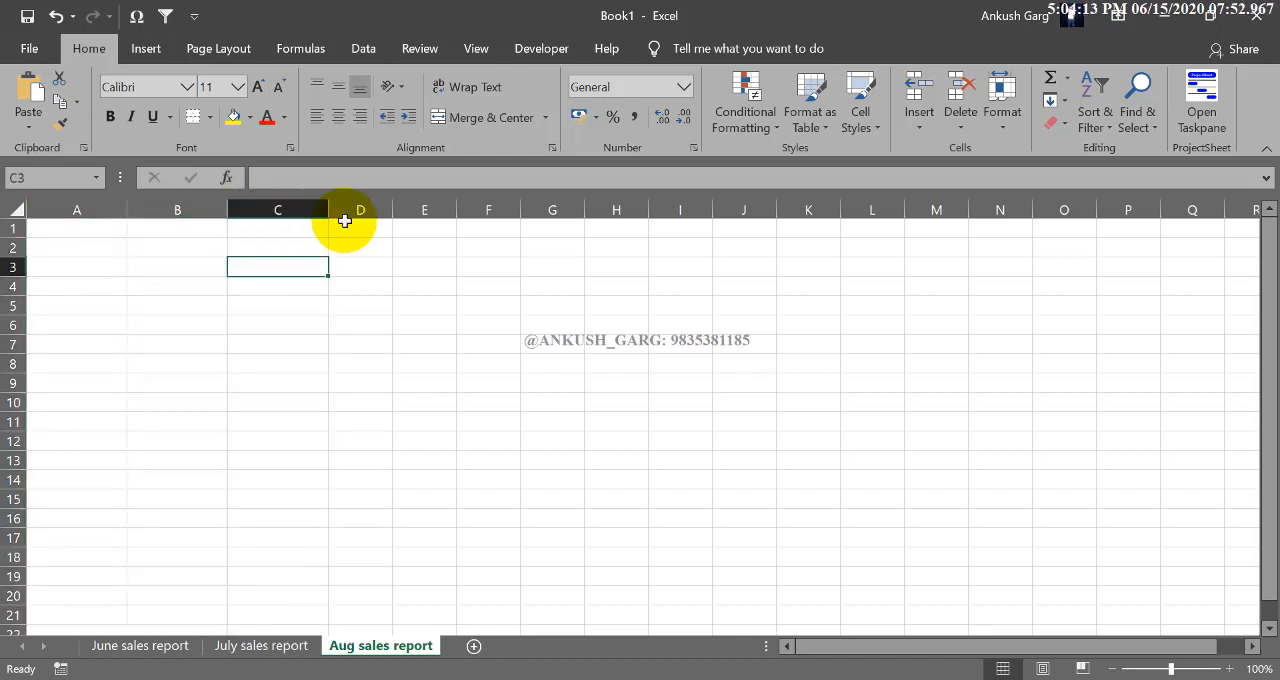
# - Select columns A to I and narrow them all together to one equal width, smaller than the default
pyautogui.moveTo(114, 206); pyautogui.dragTo(676, 205)
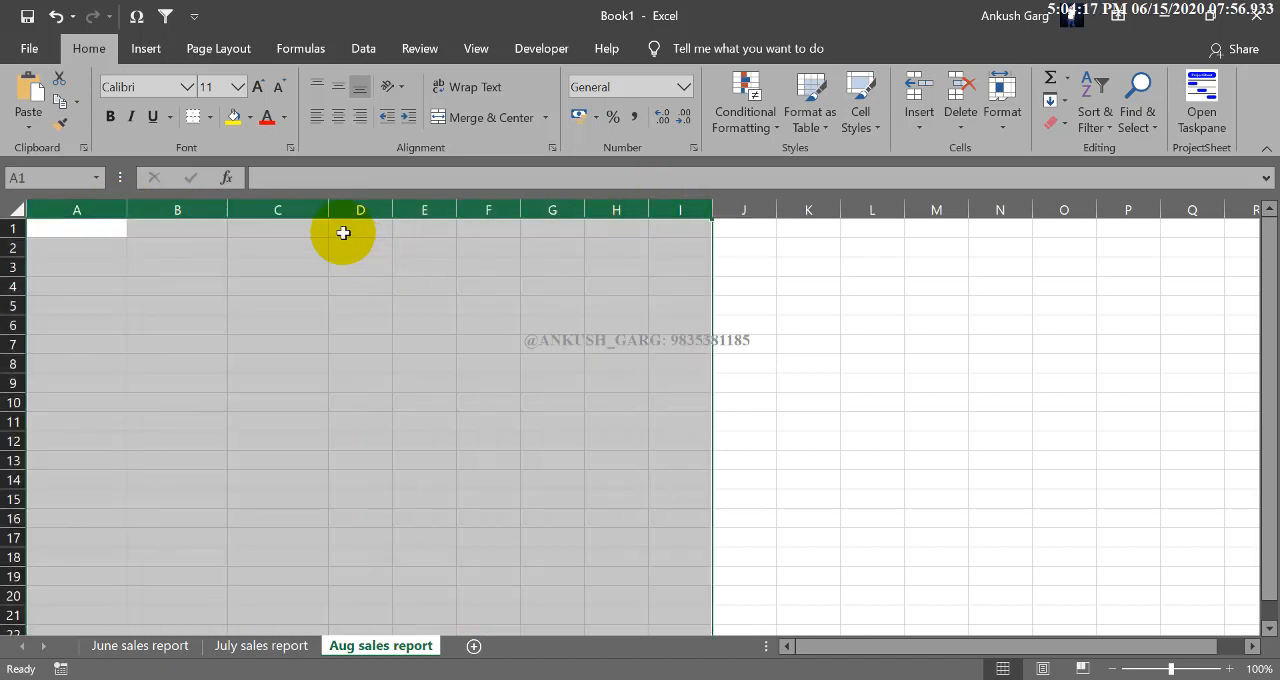
pyautogui.moveTo(328, 210); pyautogui.dragTo(284, 210)
pyautogui.moveTo(268, 210); pyautogui.dragTo(269, 211)
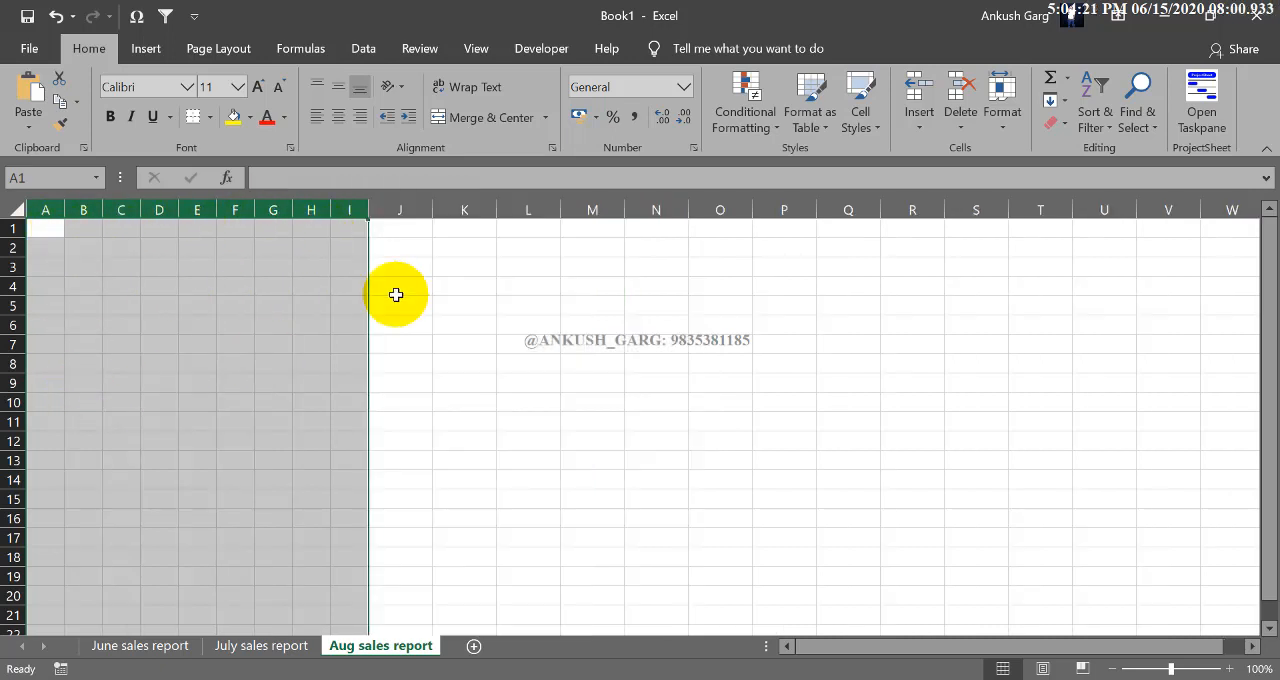
pyautogui.click(318, 250)
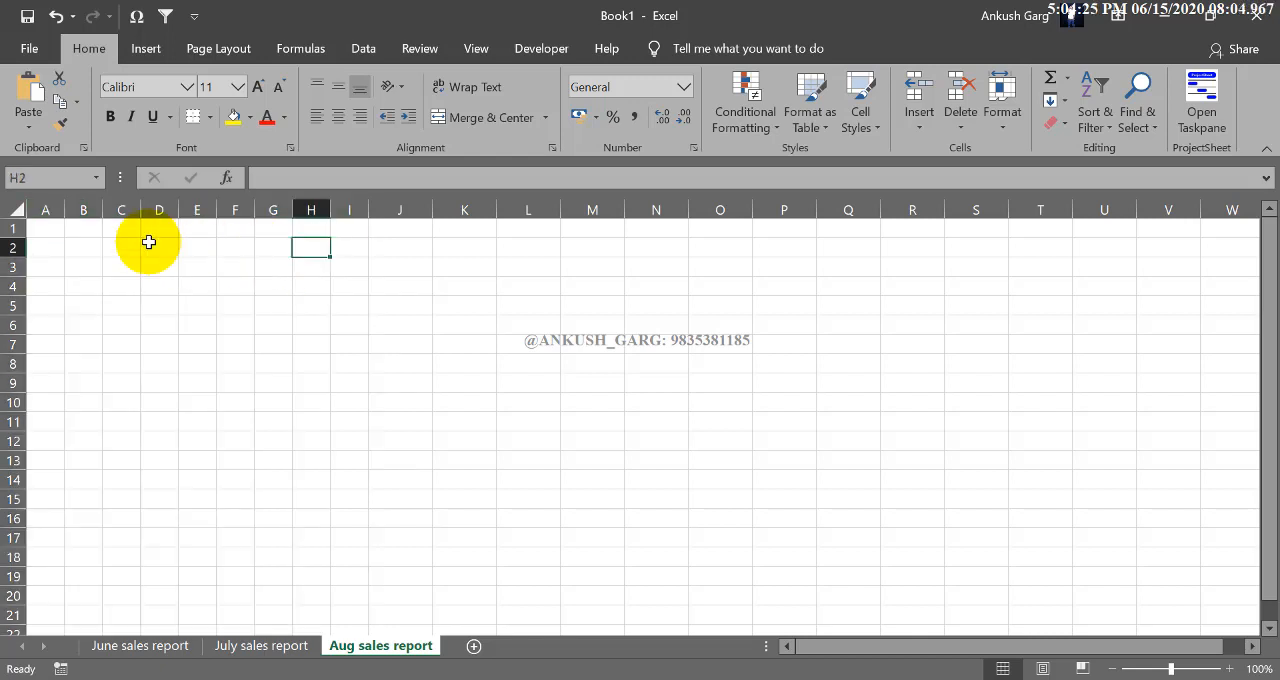
# - Set the column width of columns A to N to exactly 2
pyautogui.moveTo(45, 210); pyautogui.dragTo(380, 205)
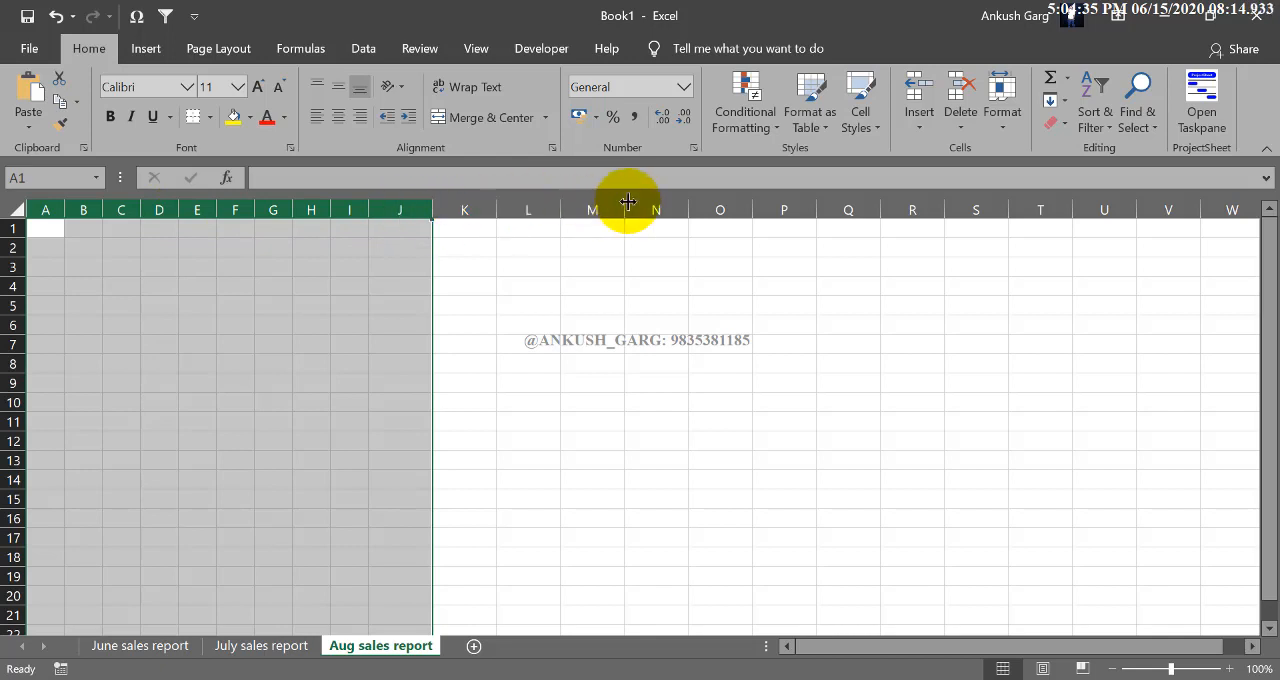
pyautogui.moveTo(656, 209); pyautogui.dragTo(55, 200)
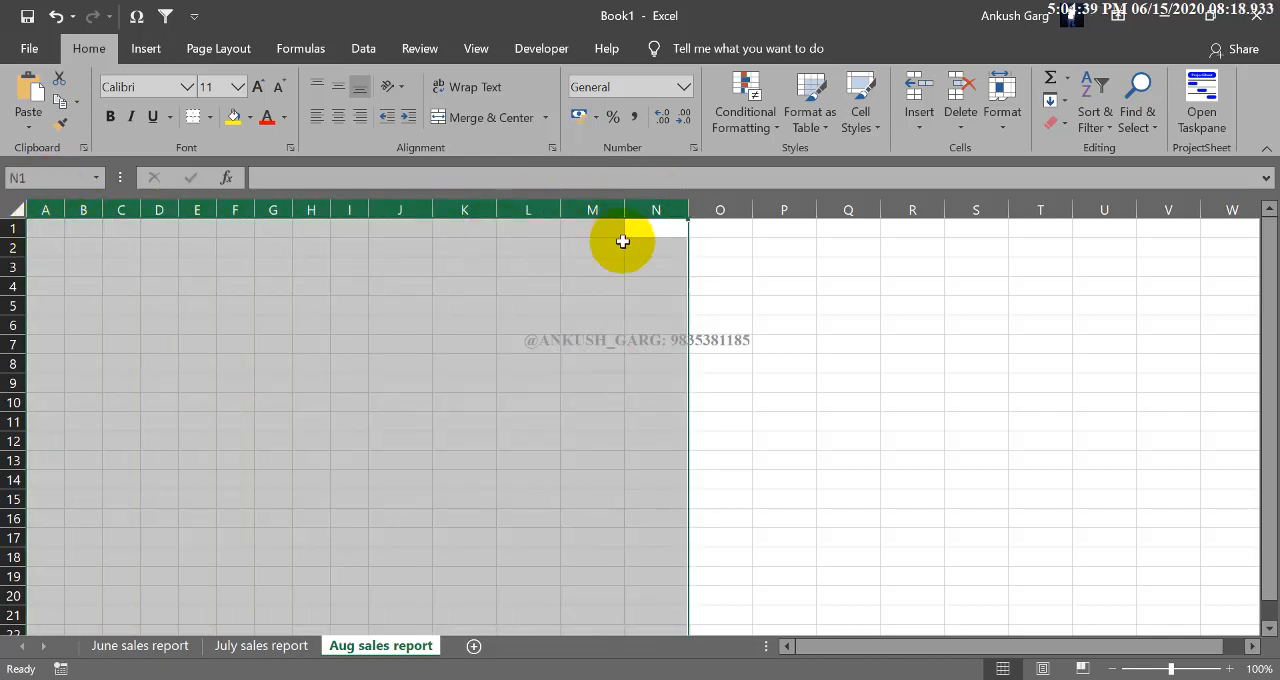
pyautogui.click(1005, 121)
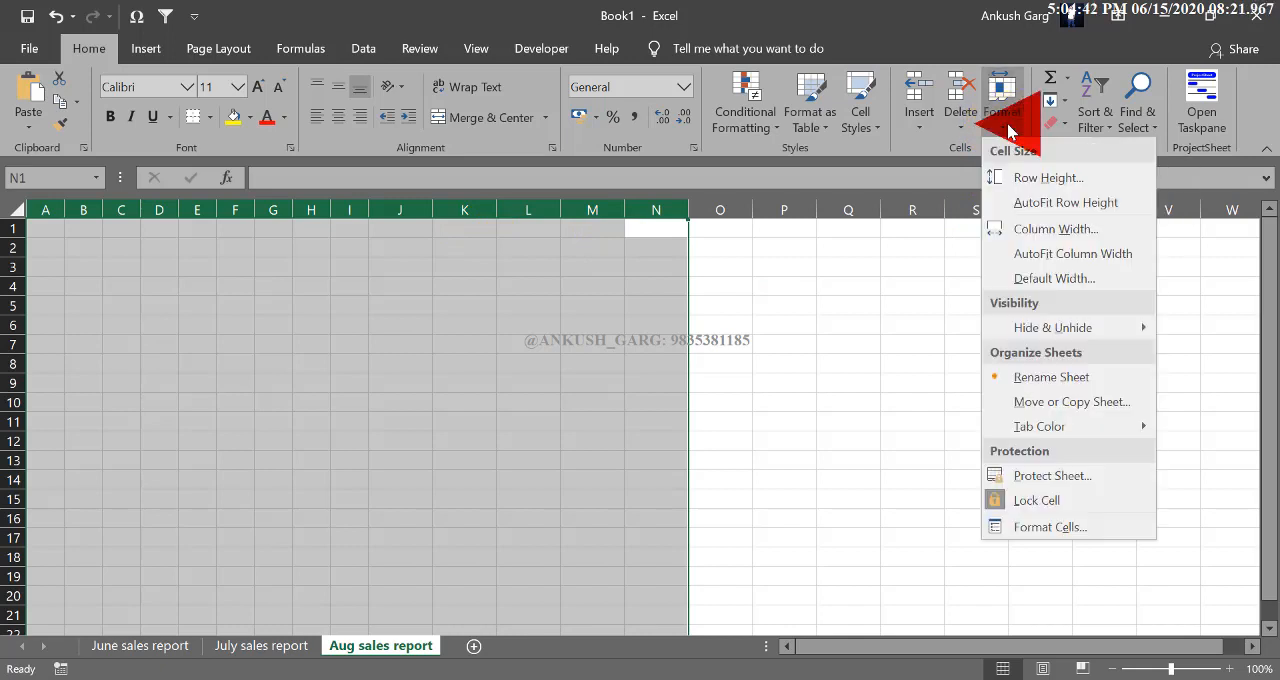
pyautogui.click(1051, 230)
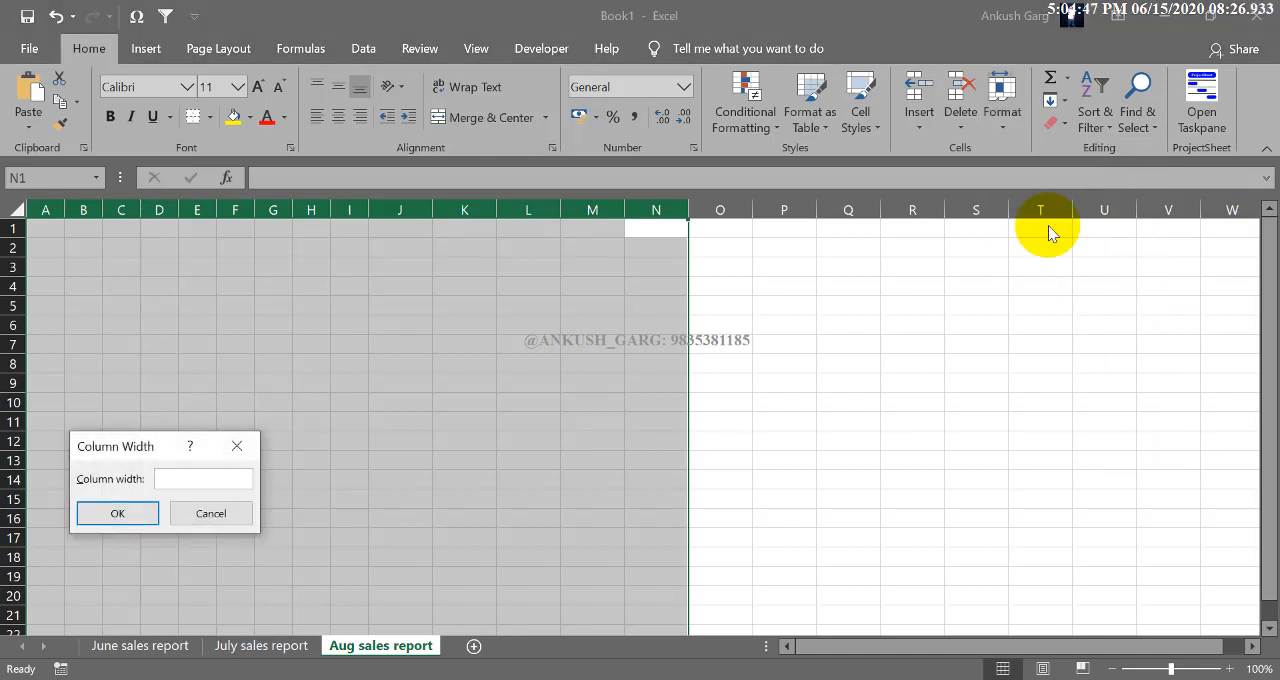
pyautogui.moveTo(145, 444); pyautogui.dragTo(483, 286)
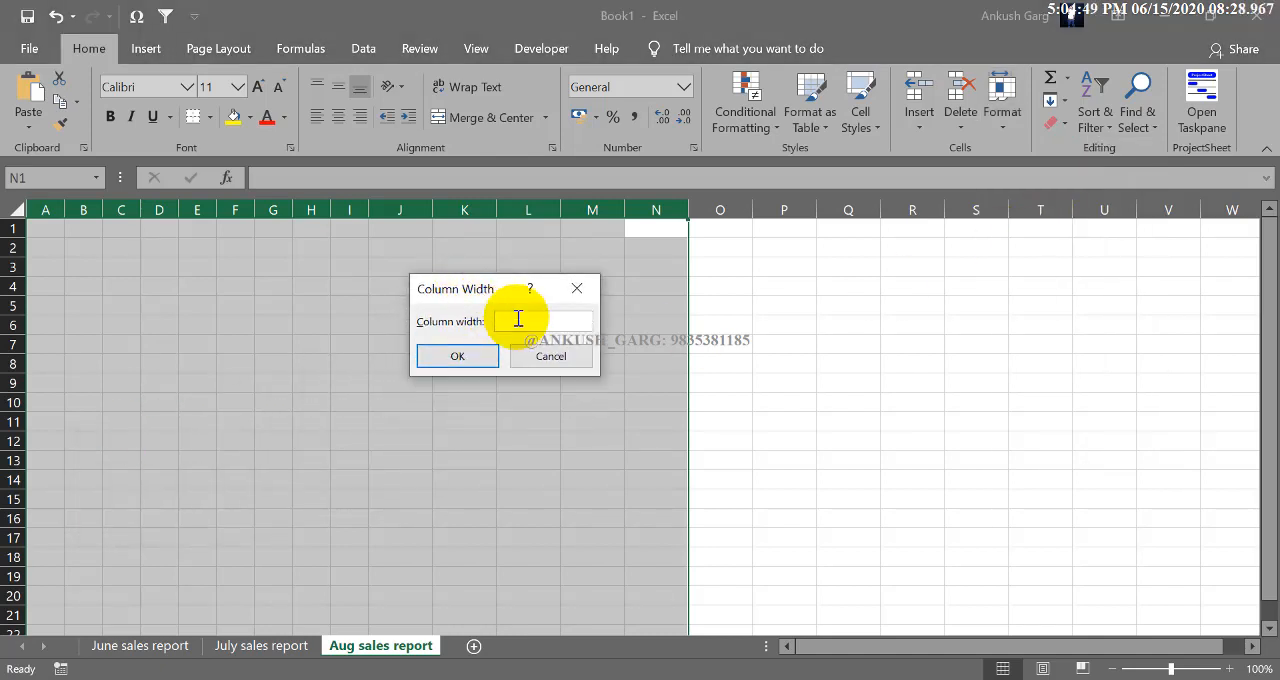
pyautogui.click(514, 320)
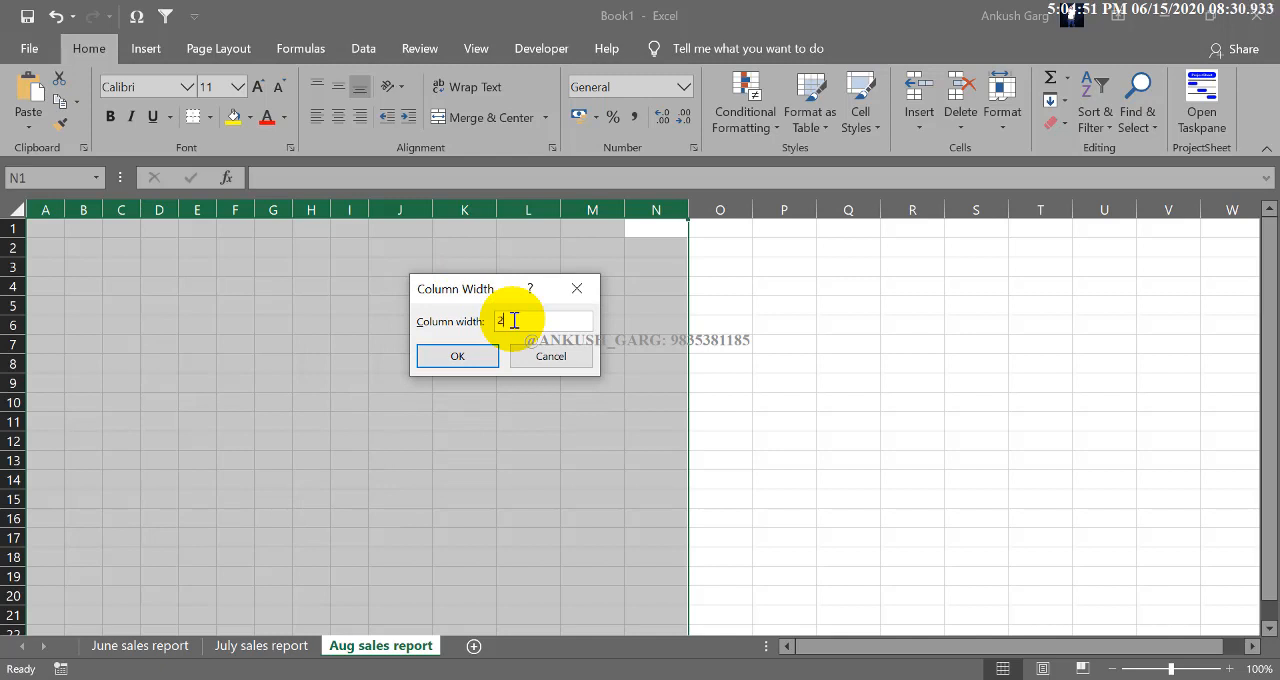
pyautogui.write('2')
pyautogui.press('Return')
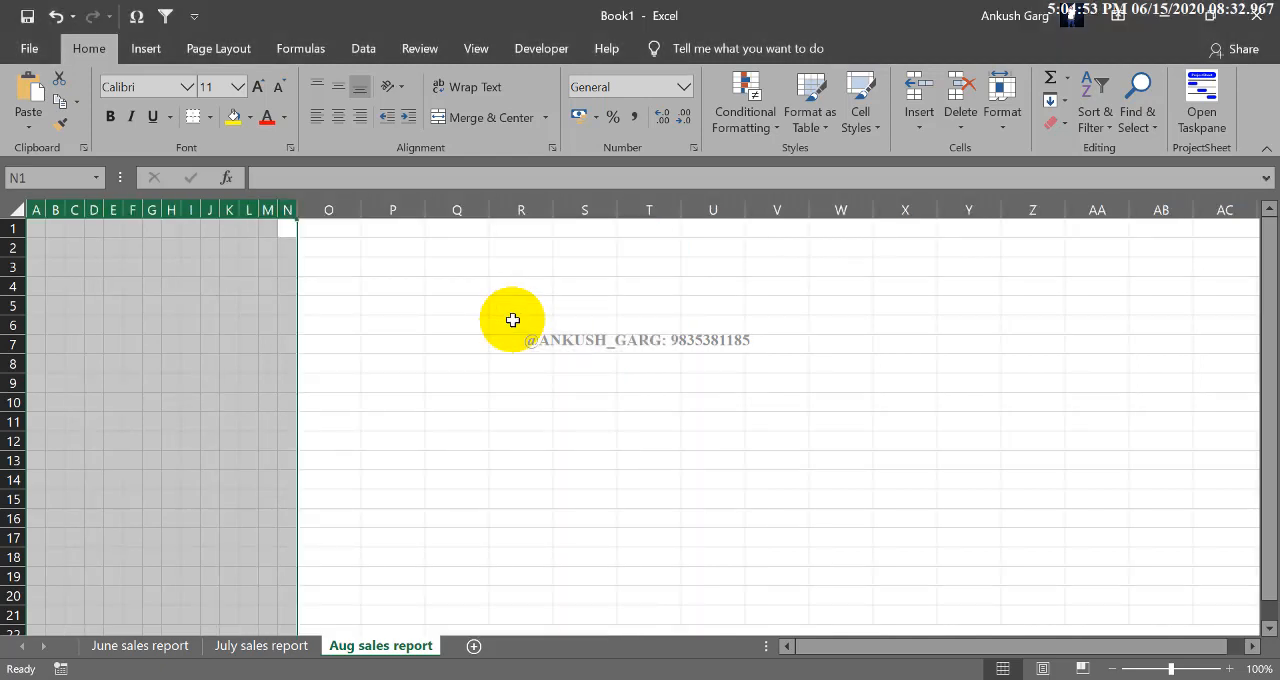
pyautogui.click(348, 250)
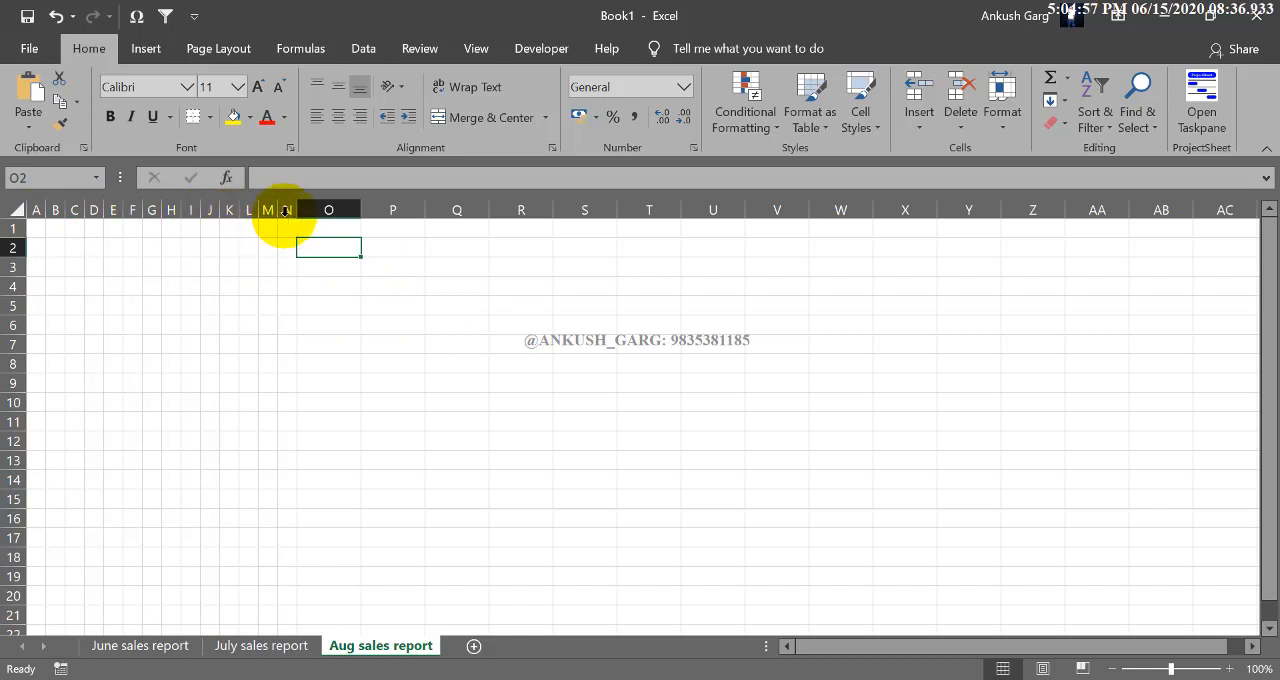
# - Set the column width of columns A to N to 3
pyautogui.moveTo(285, 208); pyautogui.dragTo(36, 209)
pyautogui.click(1004, 112)
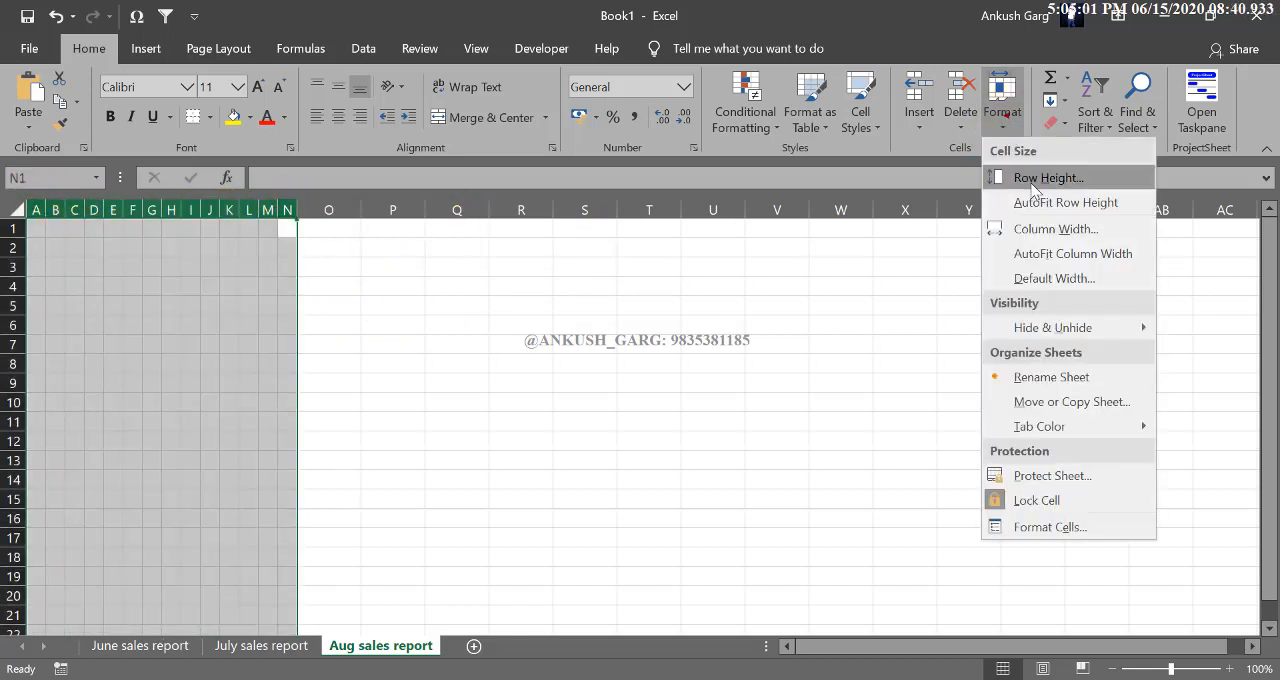
pyautogui.click(1021, 232)
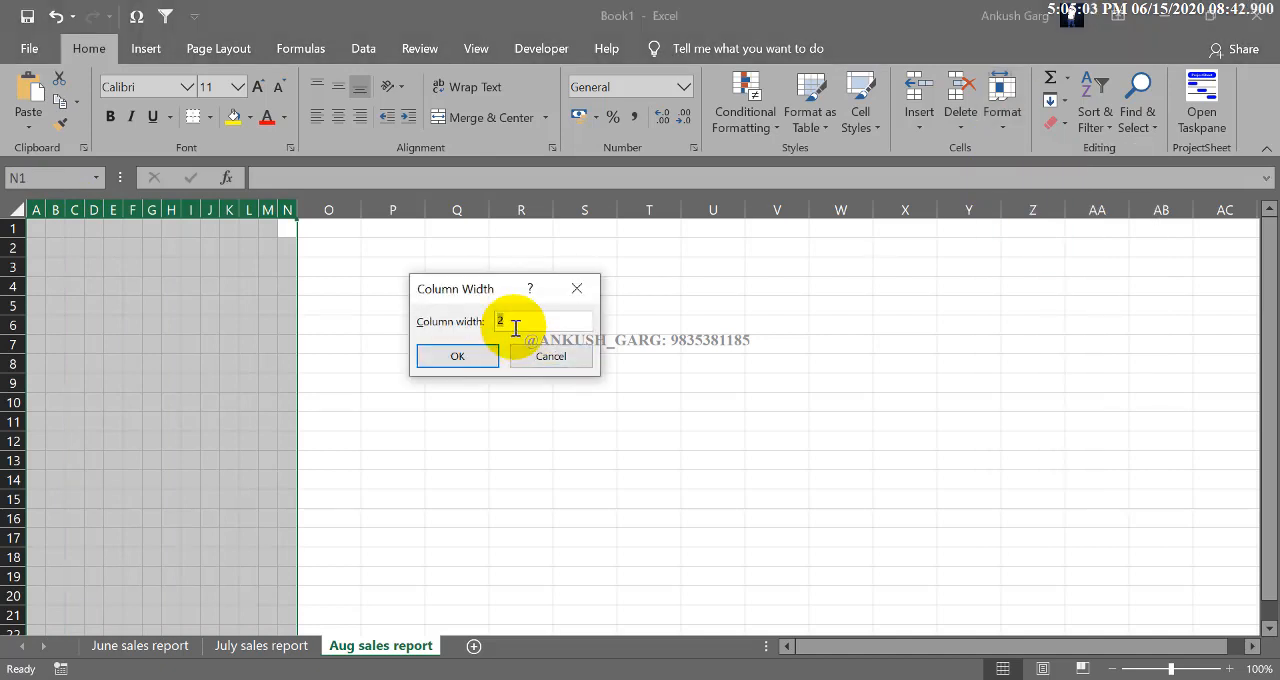
pyautogui.write('3')
pyautogui.press('Return')
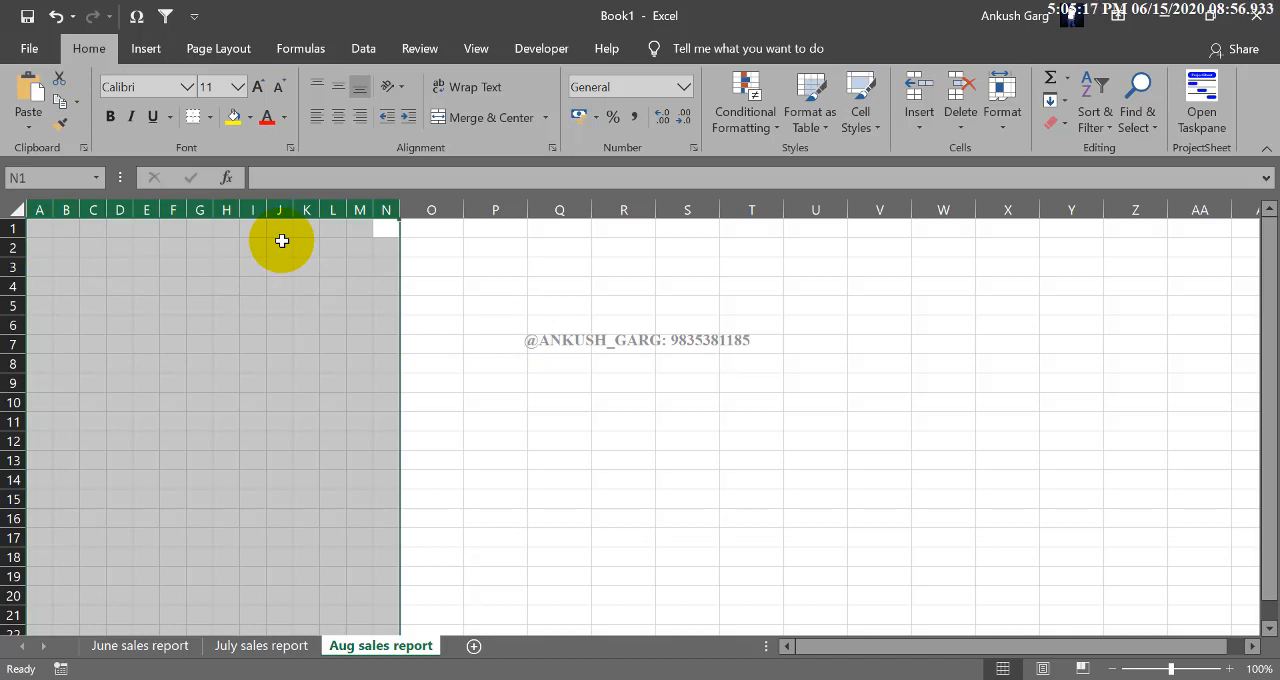
# - Enter 1 in cell A1 and fill it across to N1 as a series from 1 to 14
pyautogui.click(45, 229)
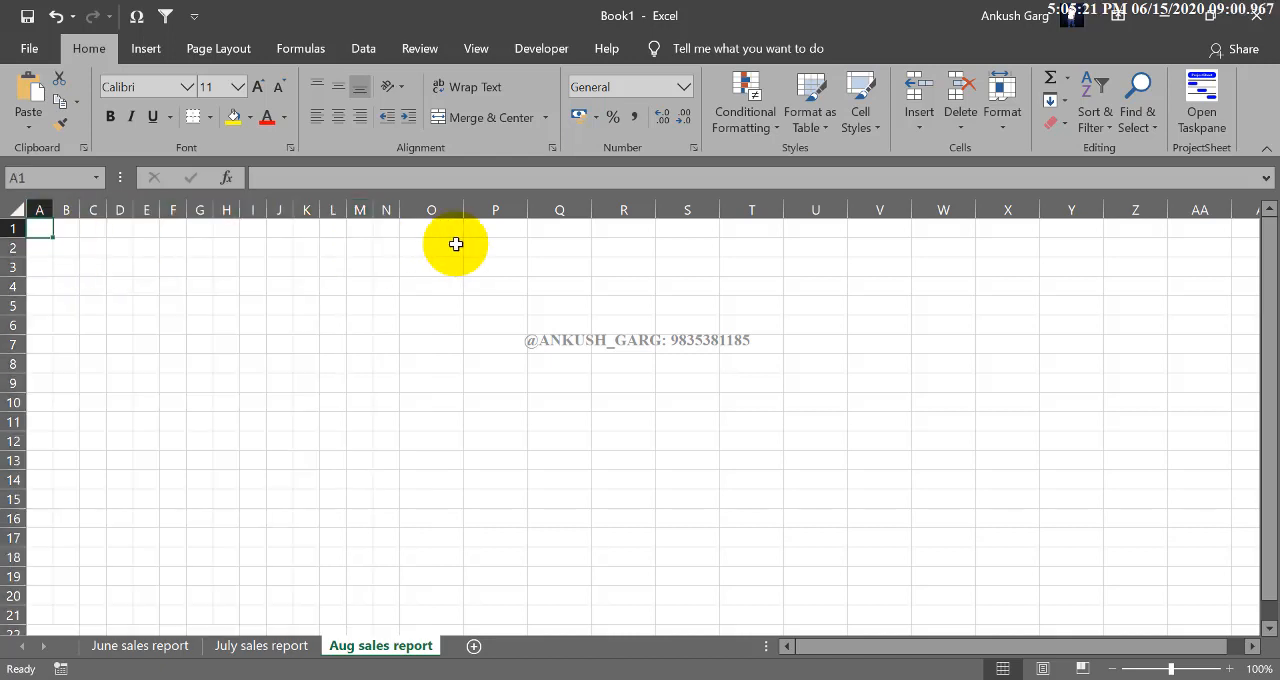
pyautogui.write('1')
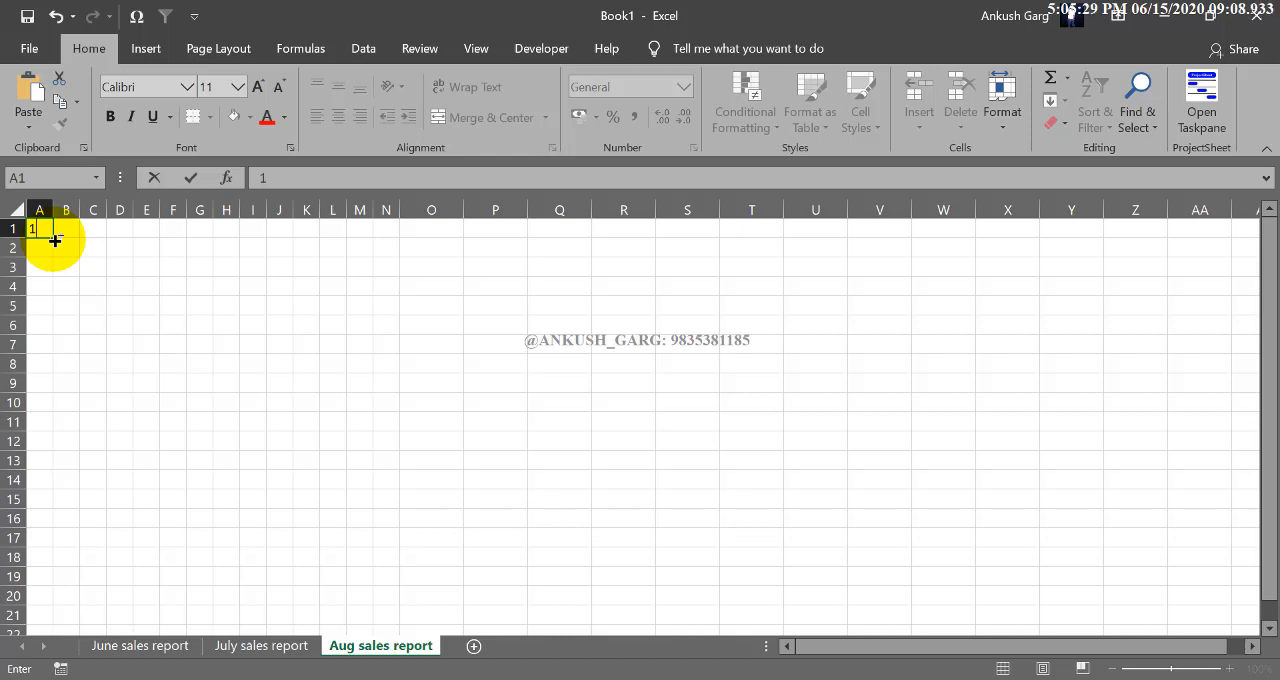
pyautogui.moveTo(55, 240); pyautogui.dragTo(396, 237)
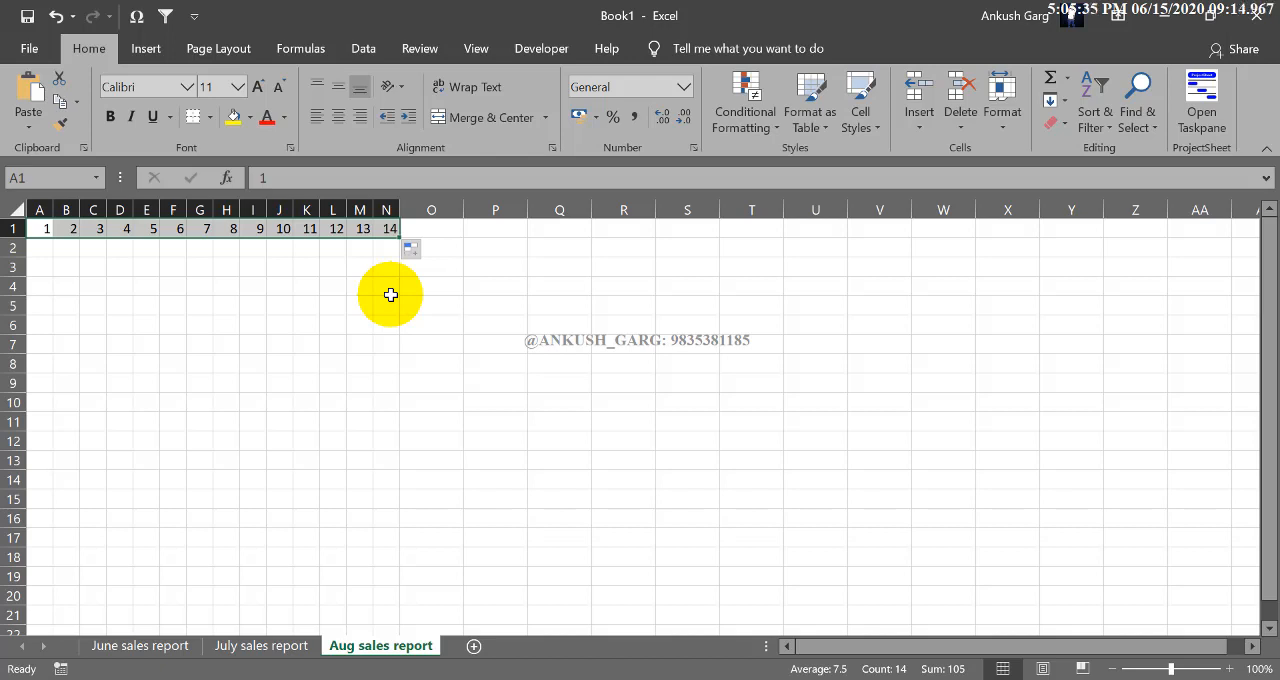
# - Enter 1 in cell A3, fill it across to N3, and apply the Fill Series option to number the cells 1 to 14
pyautogui.click(49, 268)
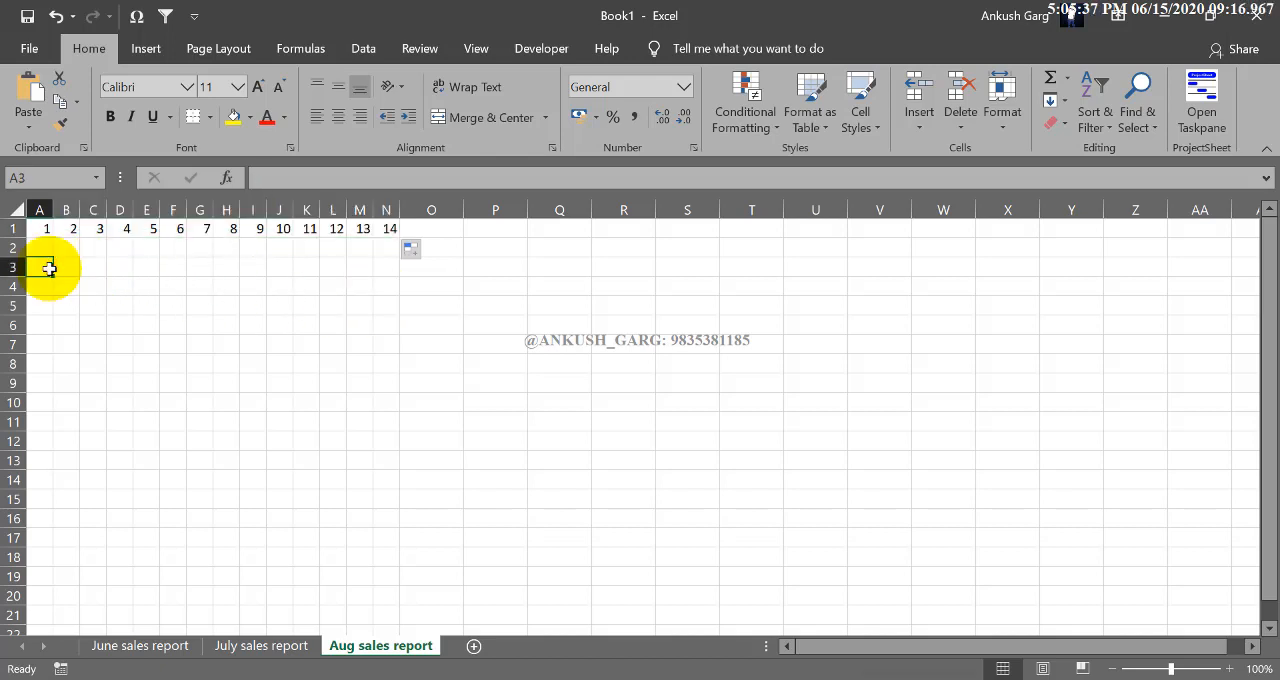
pyautogui.write('1')
pyautogui.hotkey('ctrl', 'Return')
pyautogui.moveTo(54, 277); pyautogui.dragTo(406, 278)
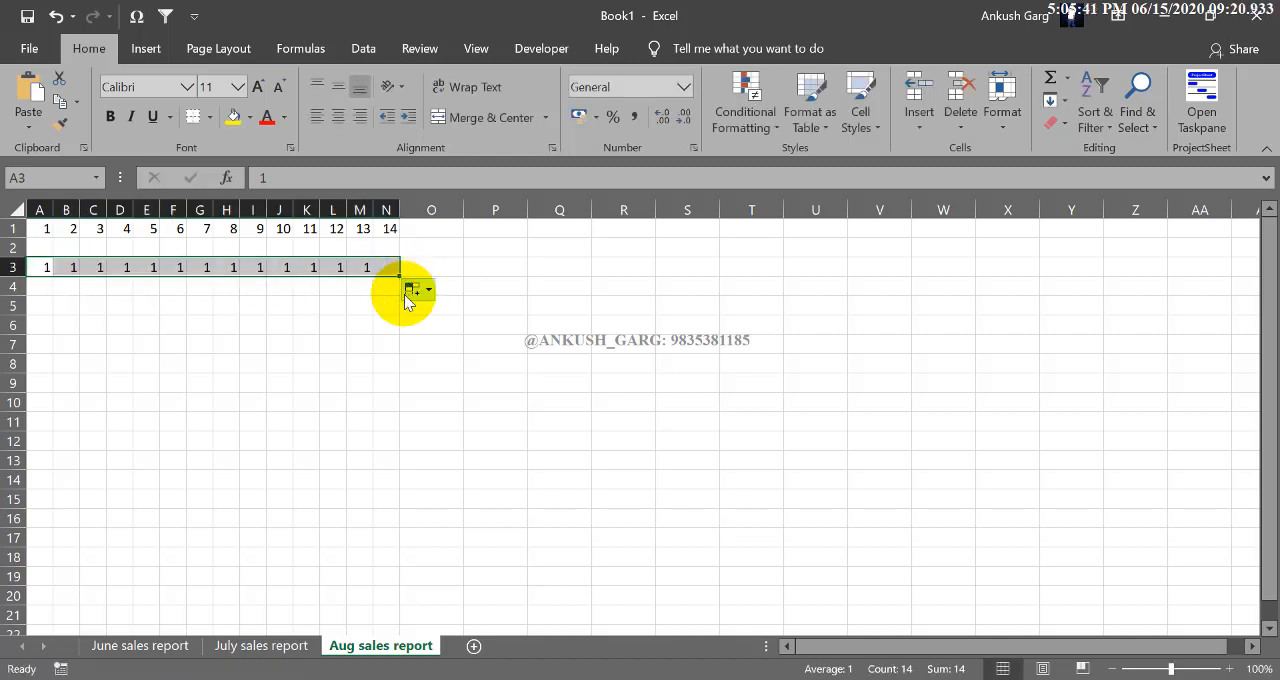
pyautogui.click(414, 298)
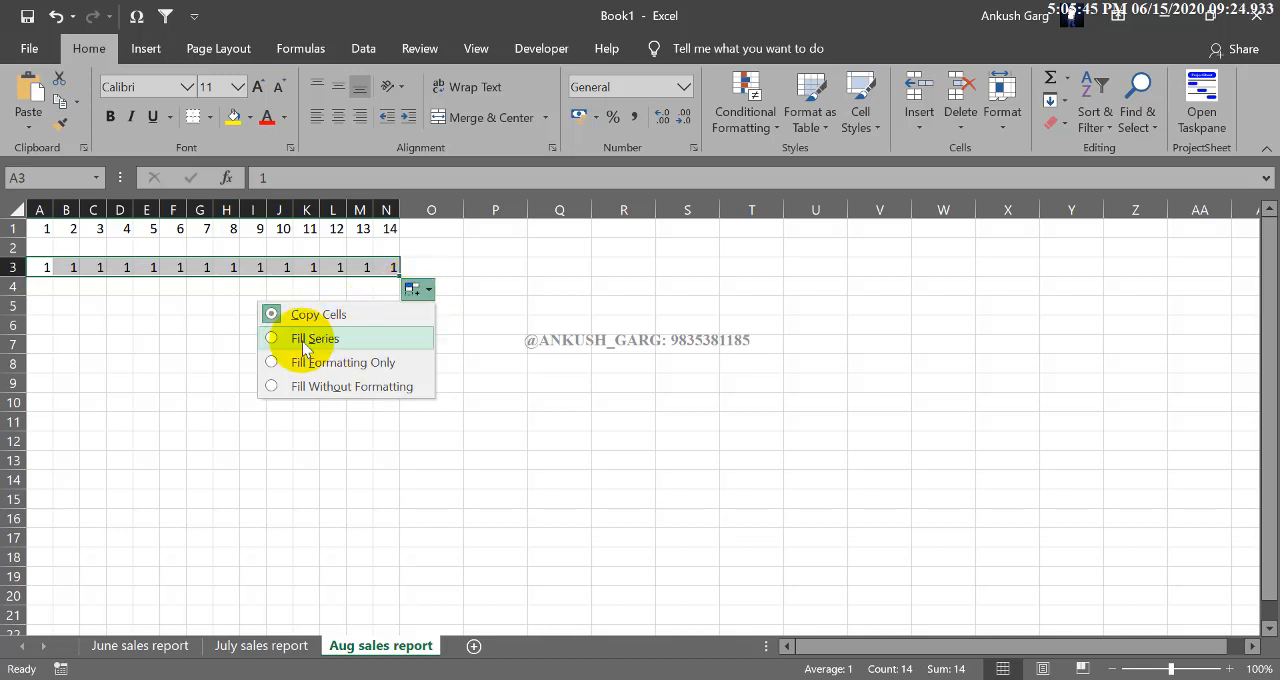
pyautogui.click(318, 339)
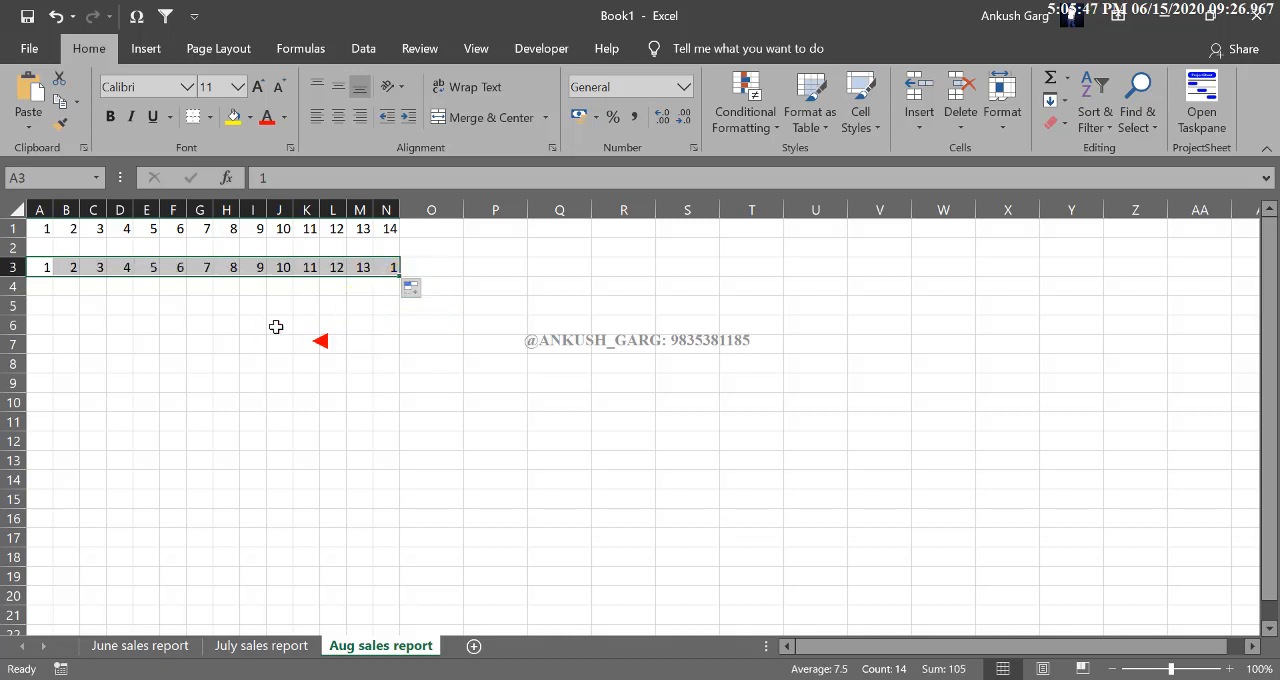
pyautogui.click(45, 306)
pyautogui.click(481, 230)
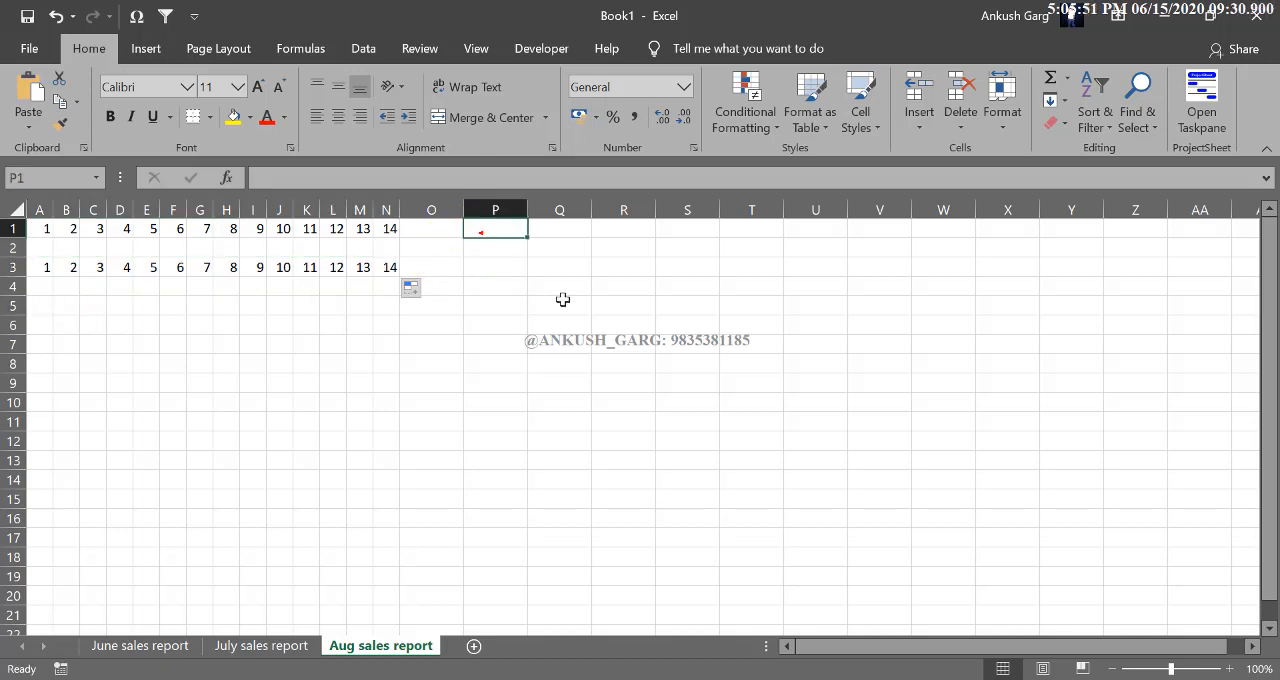
# - Enter Jan in cell P1 and fill it down to P18 as a series of abbreviated month names
pyautogui.write('Jan')
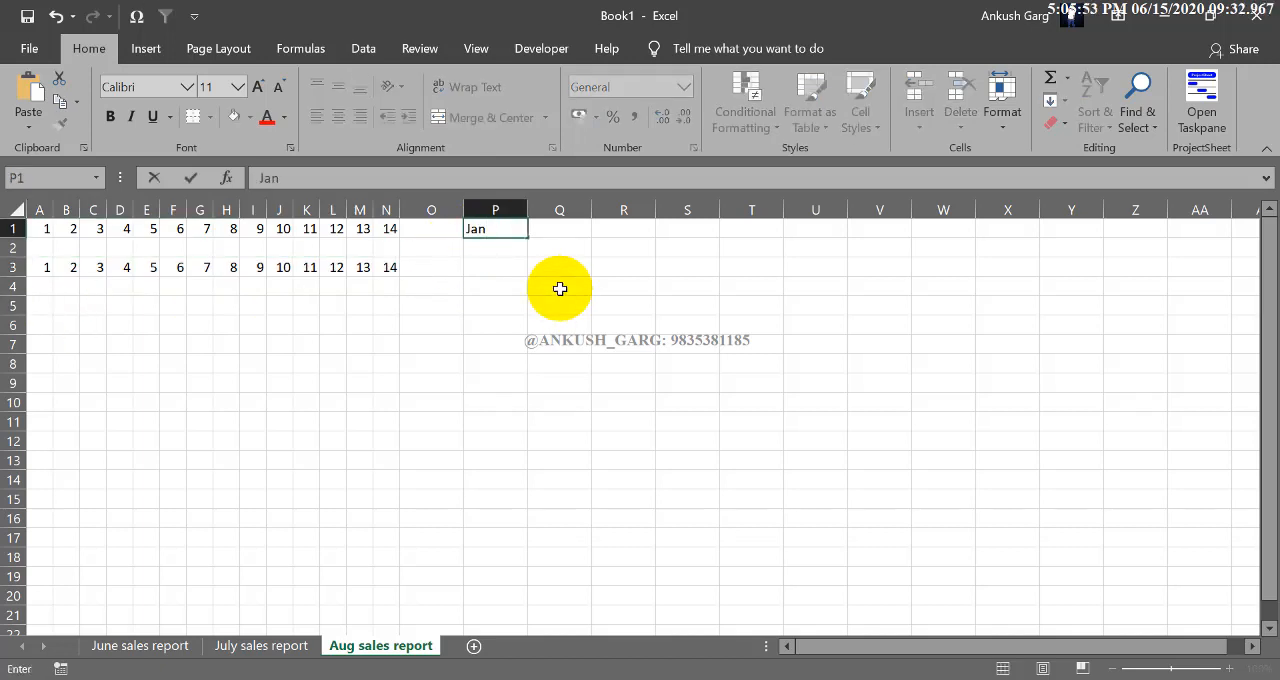
pyautogui.click(562, 265)
pyautogui.click(508, 233)
pyautogui.moveTo(526, 236); pyautogui.dragTo(523, 562)
# - Enter May in cell R6 and fill it down to R15 as a series of full month names
pyautogui.click(648, 331)
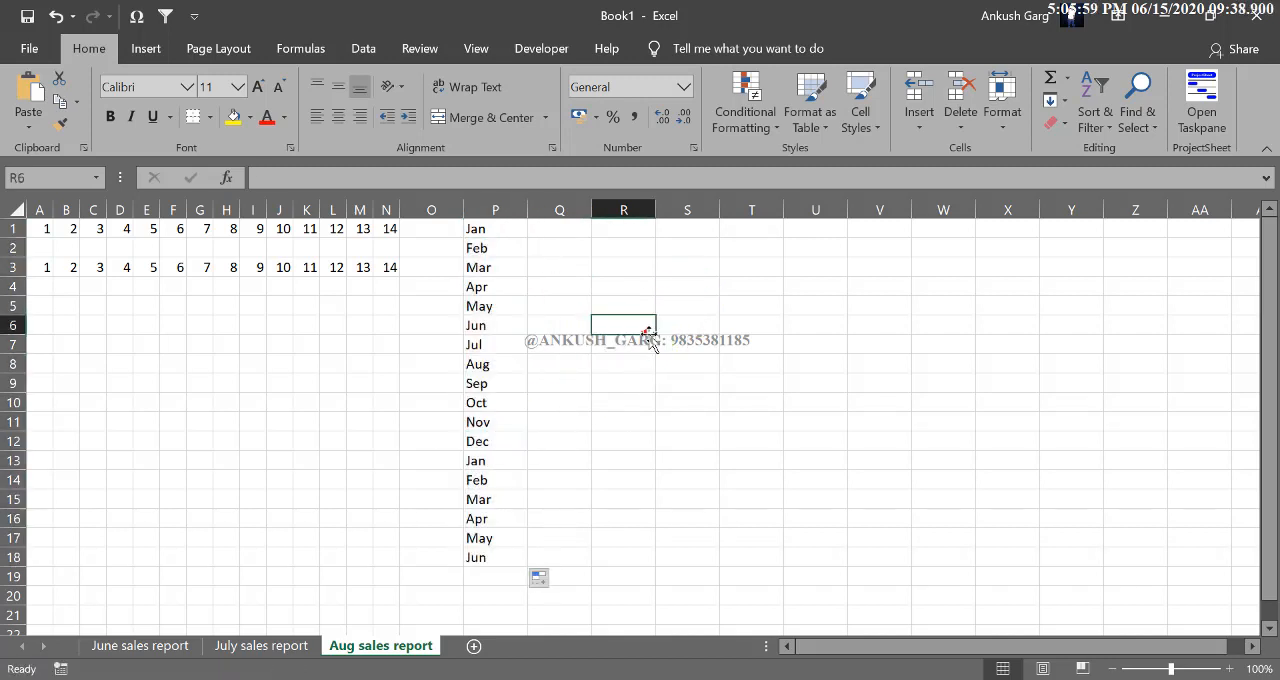
pyautogui.write('Ma')
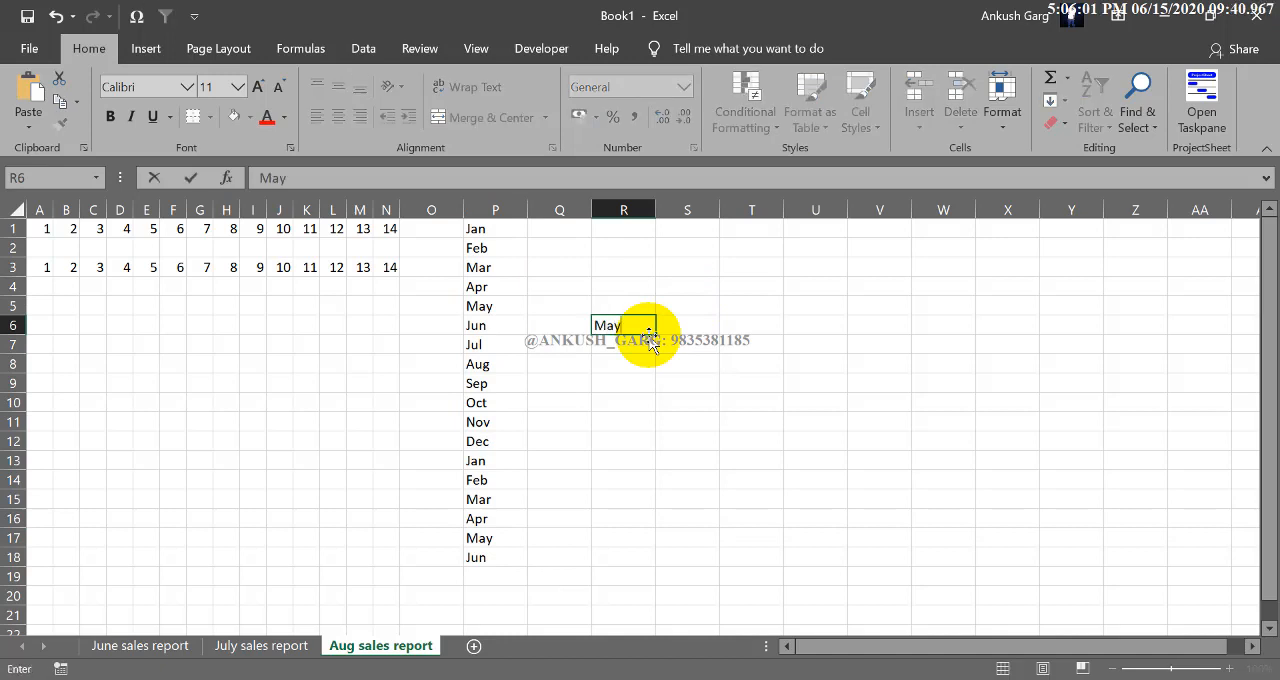
pyautogui.write('y')
pyautogui.moveTo(656, 337); pyautogui.dragTo(657, 514)
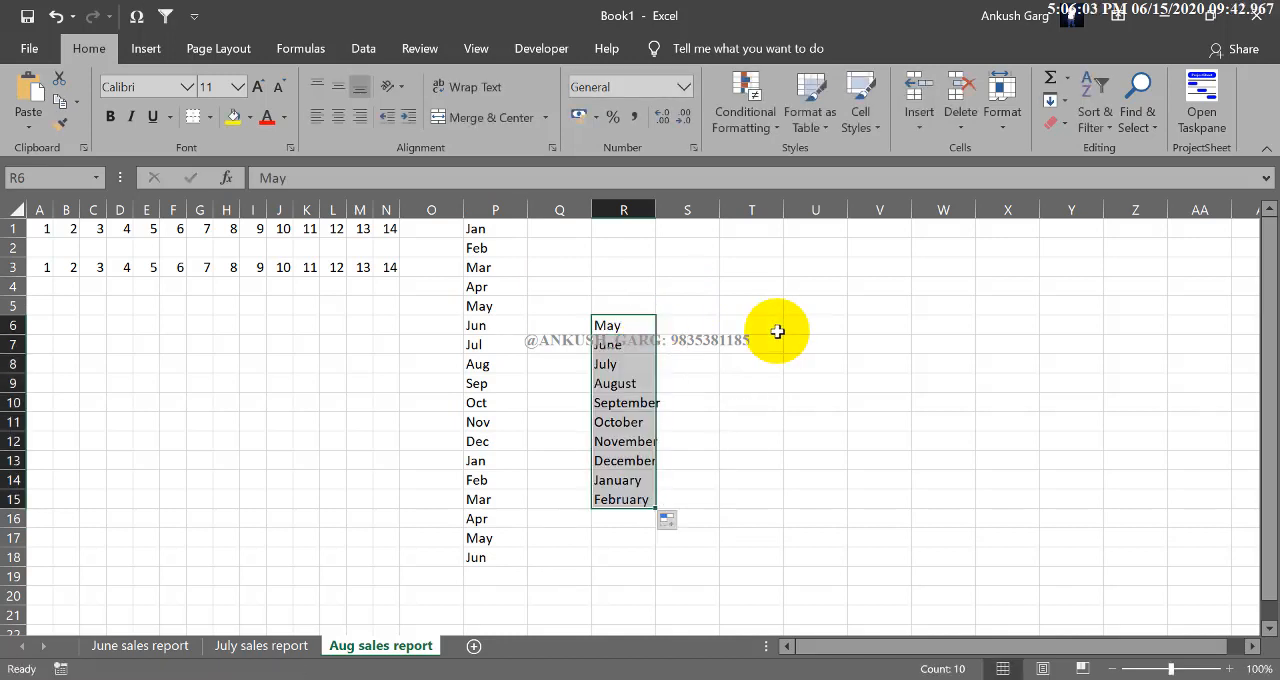
# - Enter Dec in cell T6 and fill it upward to T2 as a reverse month series ending at Aug
pyautogui.click(771, 331)
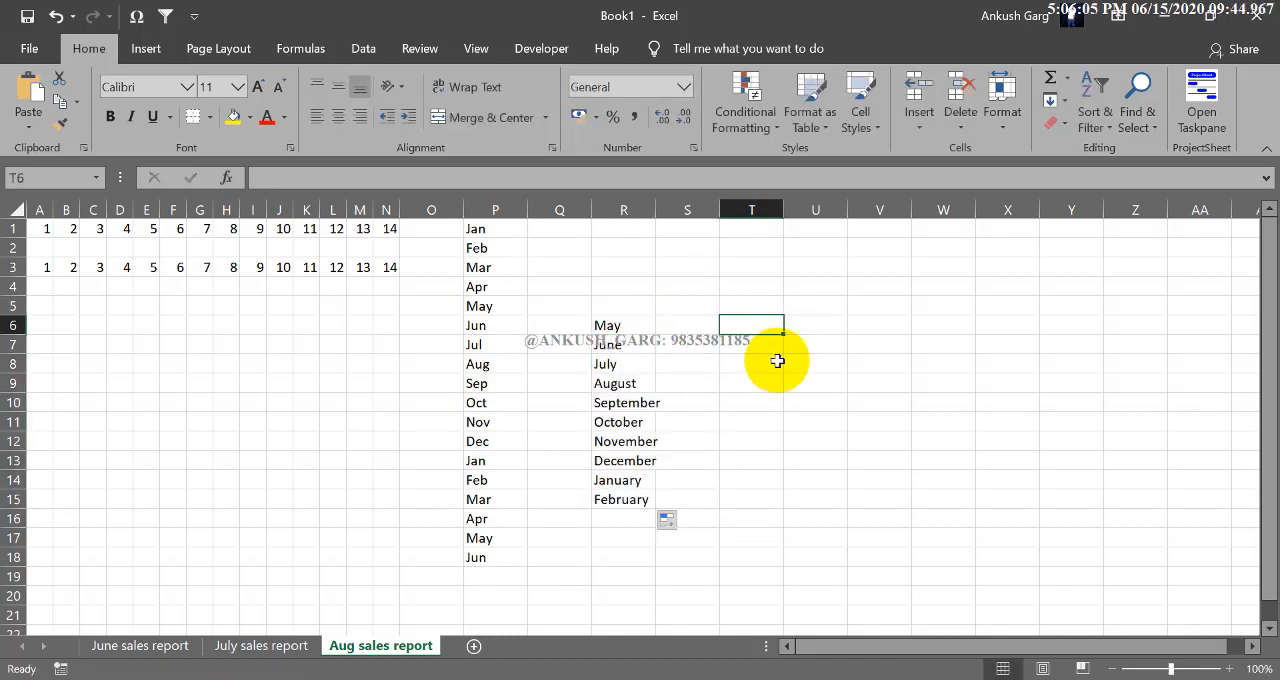
pyautogui.write('Dec')
pyautogui.press('Return')
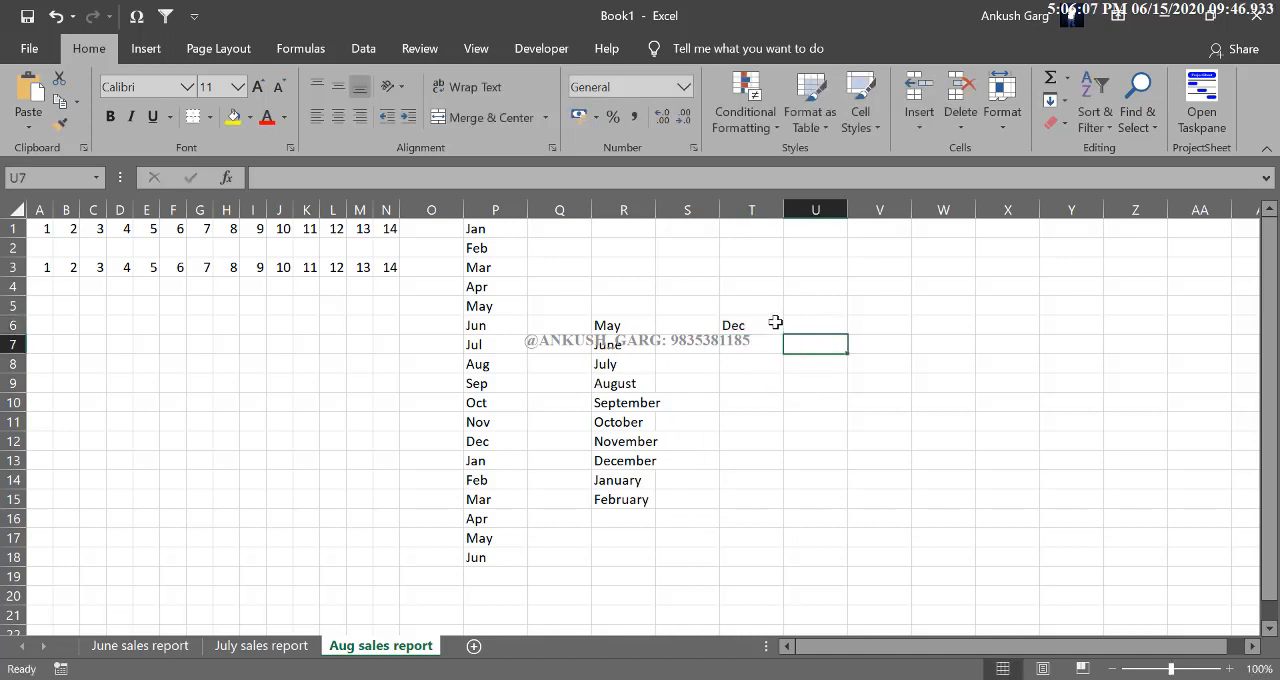
pyautogui.click(775, 325)
pyautogui.moveTo(784, 334); pyautogui.dragTo(775, 240)
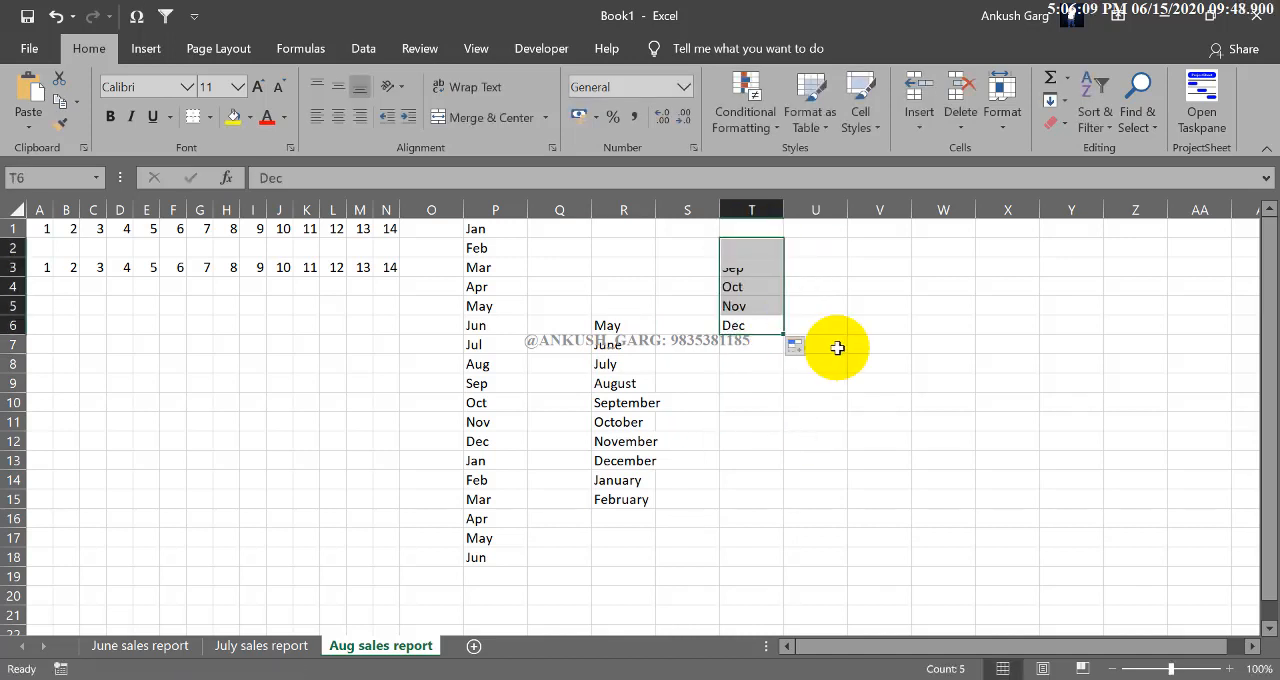
pyautogui.click(871, 350)
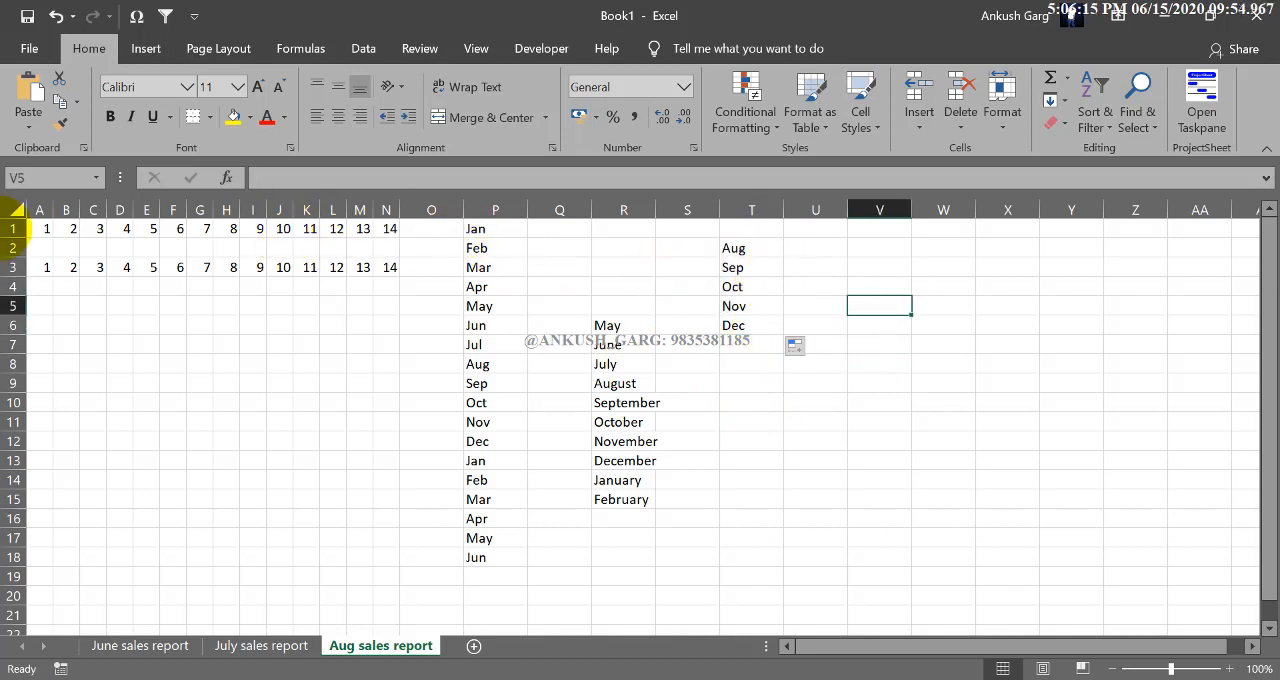
# - Clear all number and month series from the range A1:U18
pyautogui.moveTo(45, 229); pyautogui.dragTo(846, 565)
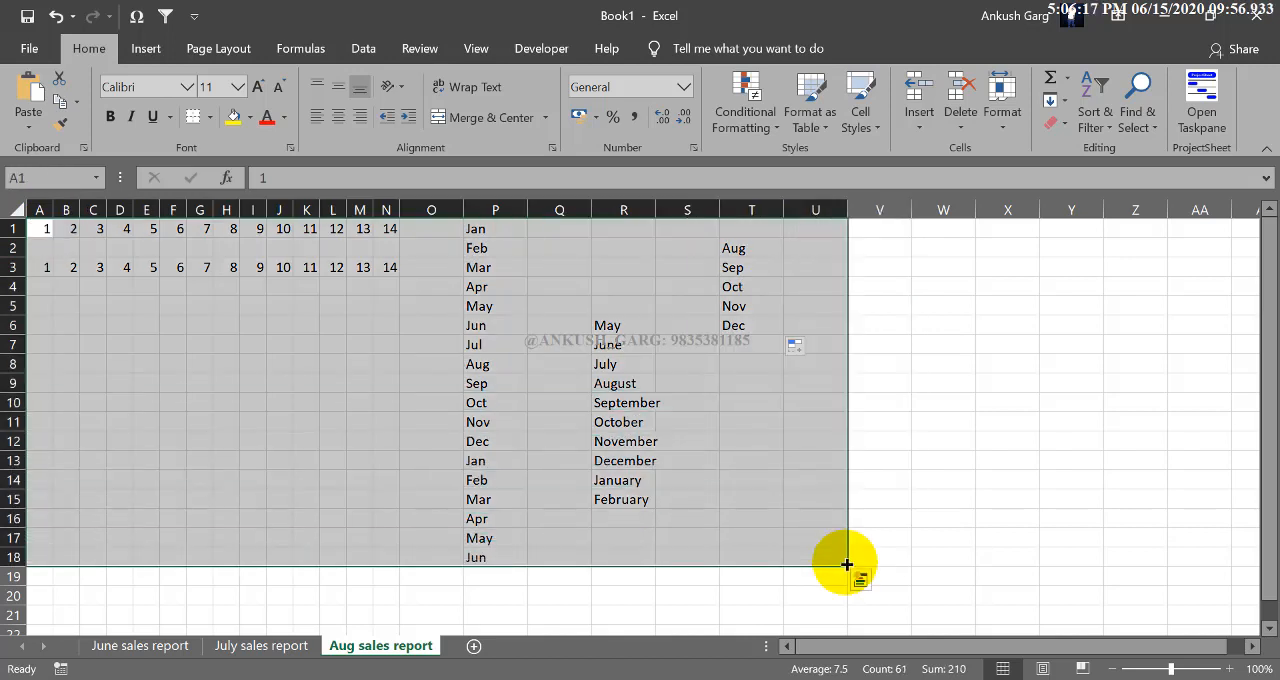
pyautogui.press('Delete')
pyautogui.click(577, 400)
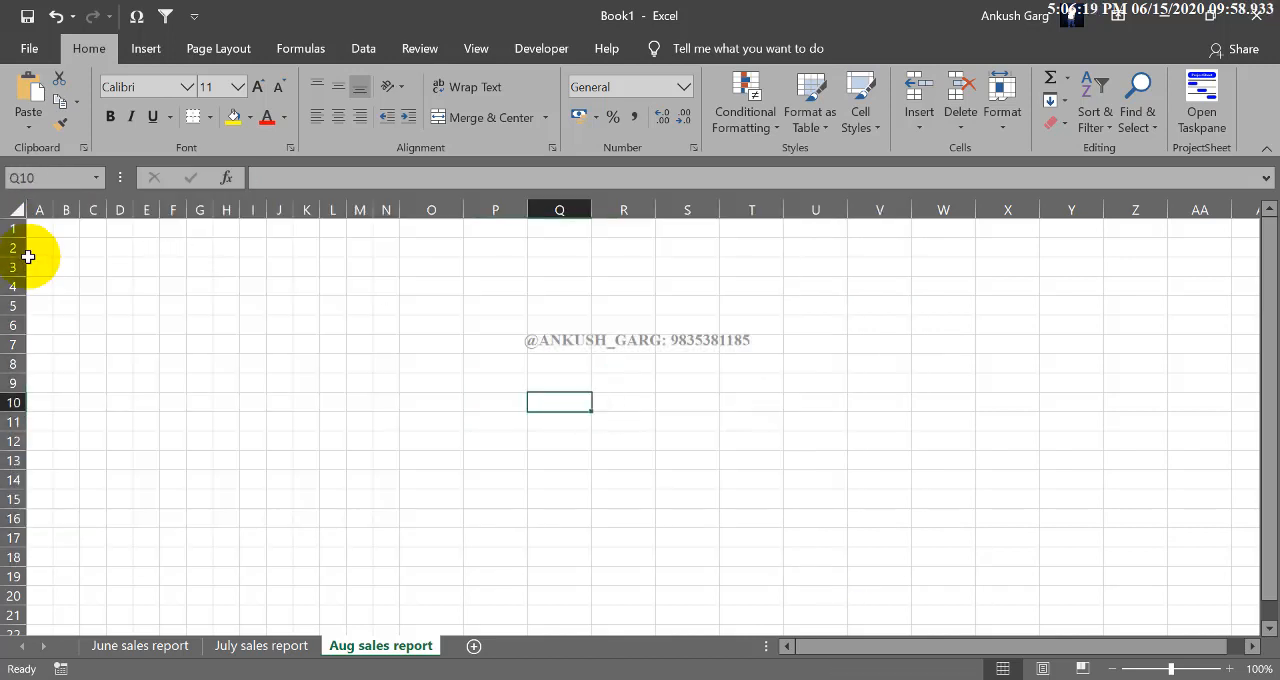
# - Enter the headings S.No., Clients and Date of issue in cells A1, B1 and C1
pyautogui.click(48, 229)
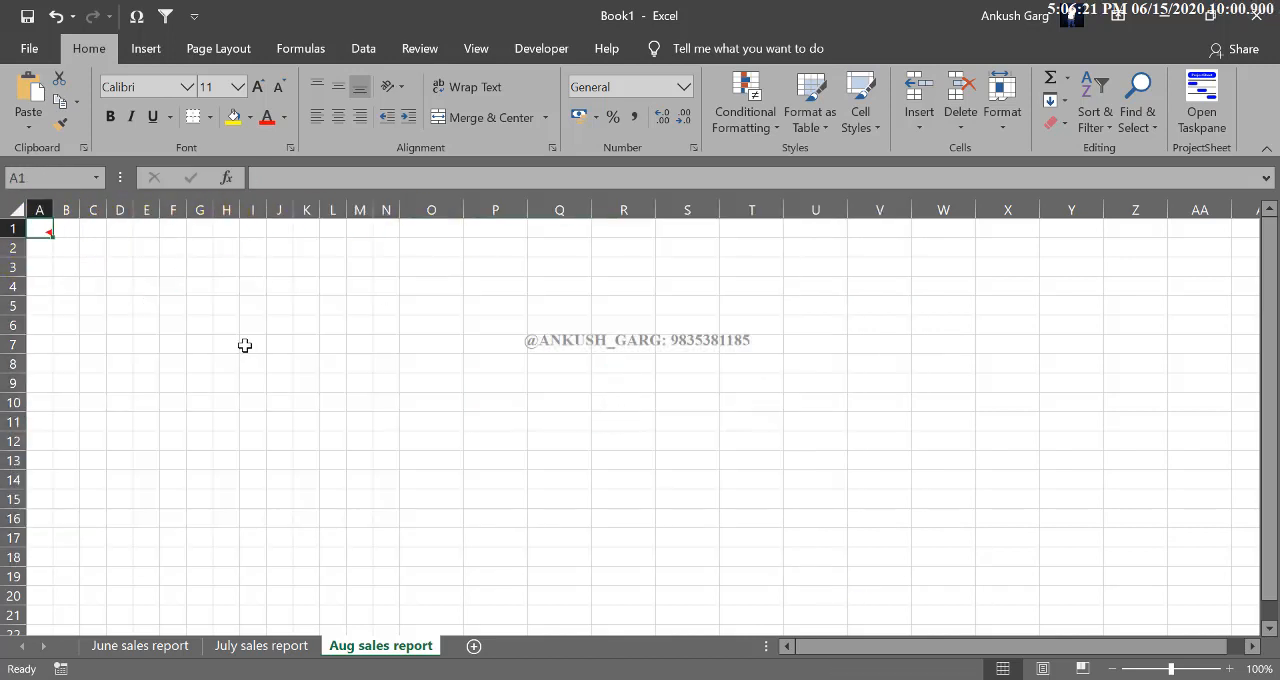
pyautogui.write('S.No.')
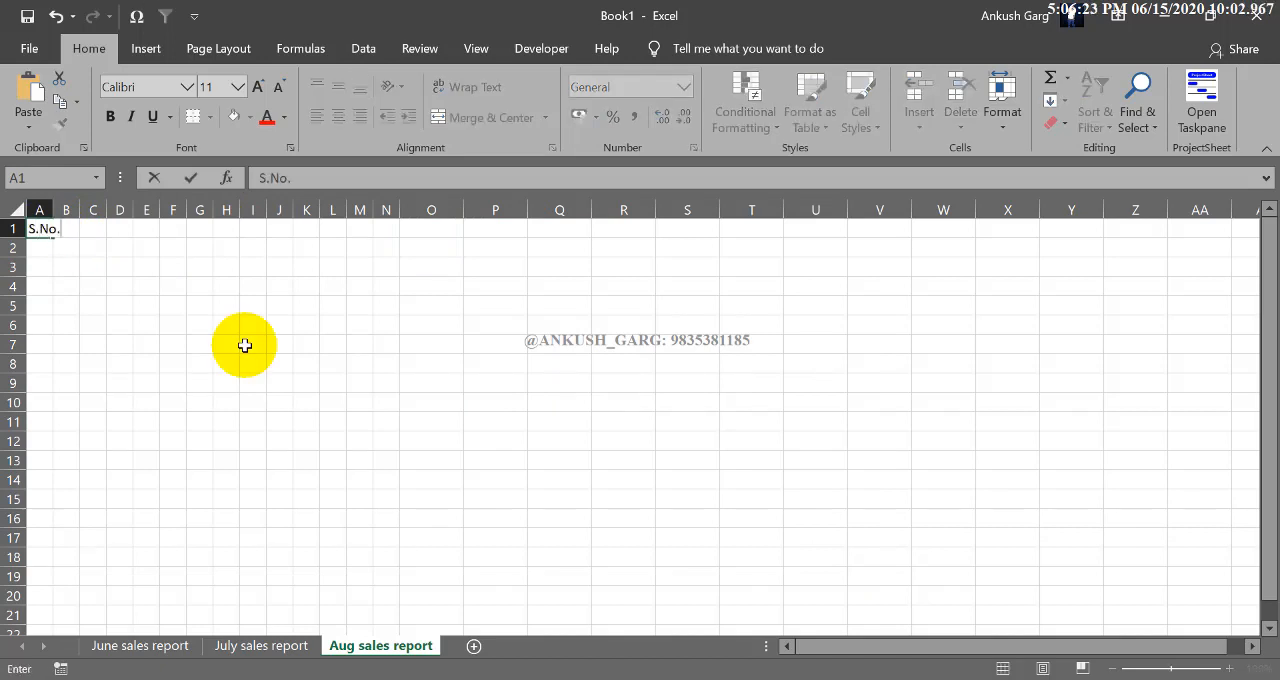
pyautogui.press('Tab')
pyautogui.write('Cl')
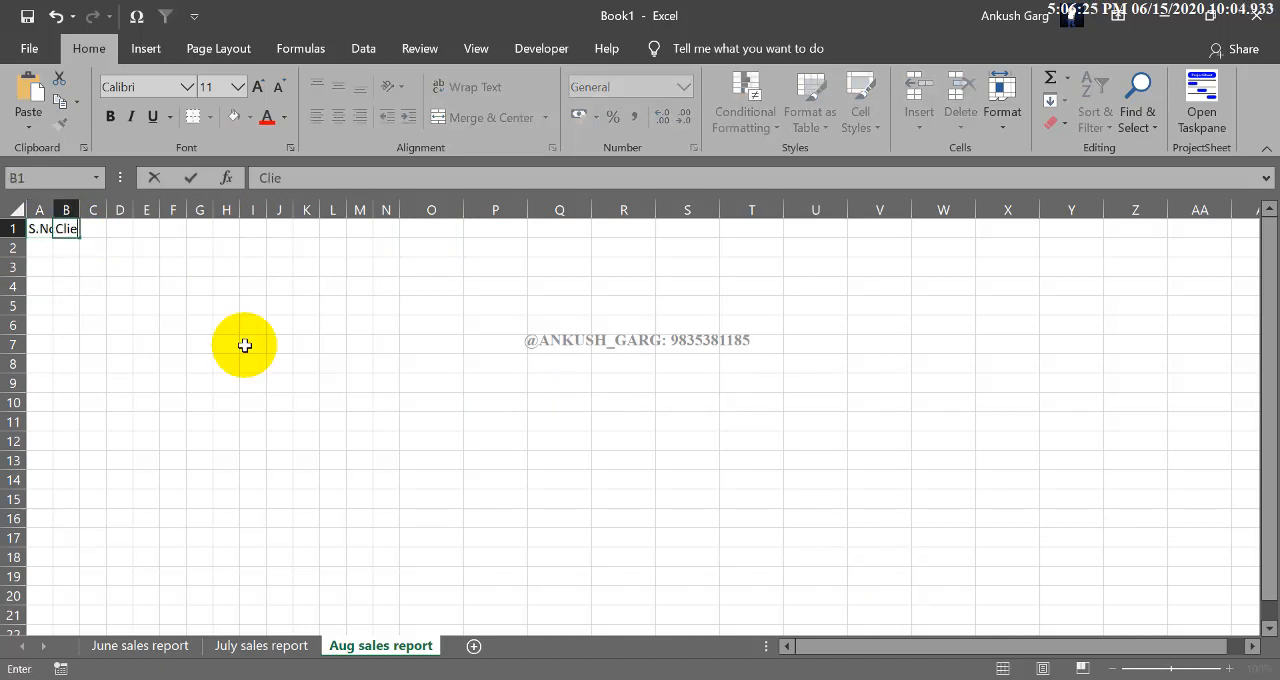
pyautogui.write('ients')
pyautogui.press('Tab')
pyautogui.write('Dat')
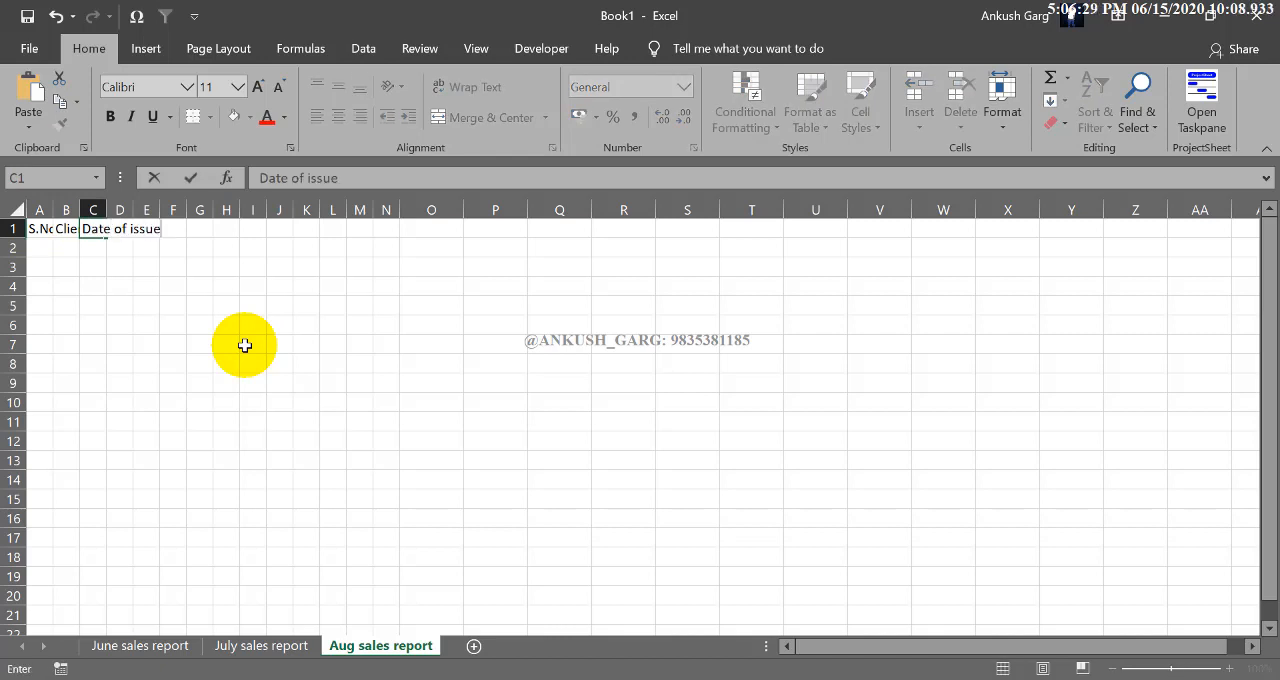
pyautogui.click(244, 345)
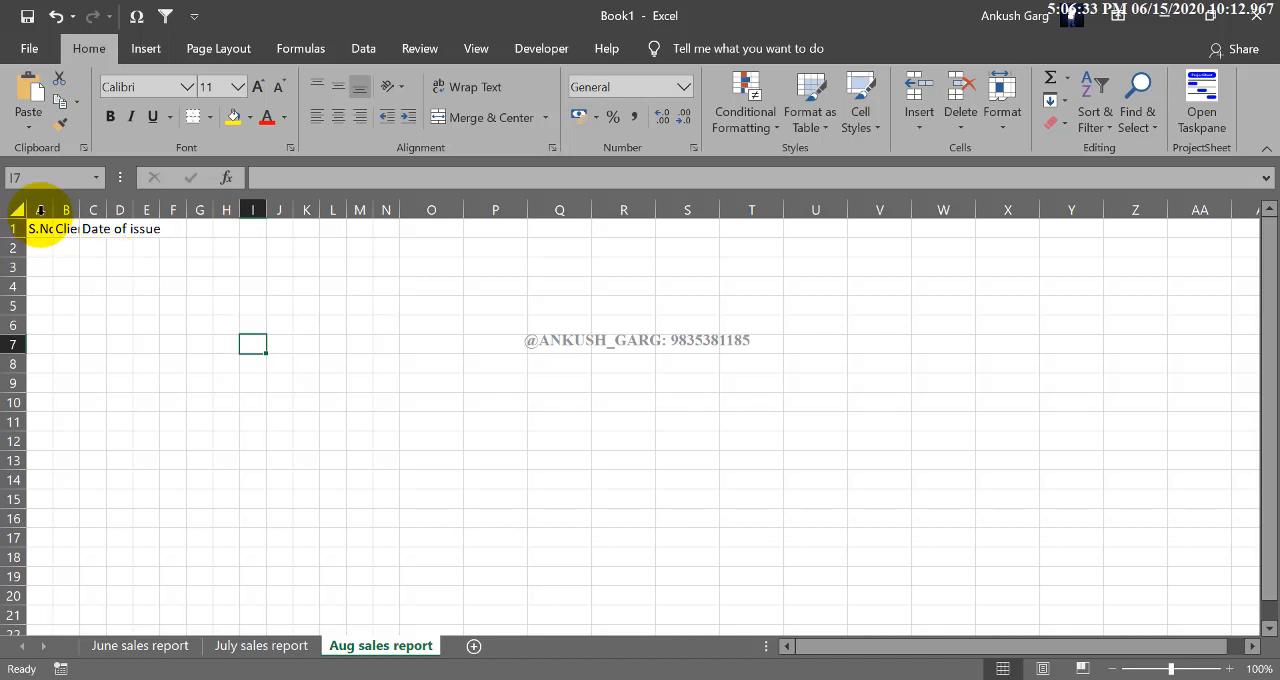
# - AutoFit the widths of columns A to C together to their heading text
pyautogui.moveTo(40, 209); pyautogui.dragTo(93, 209)
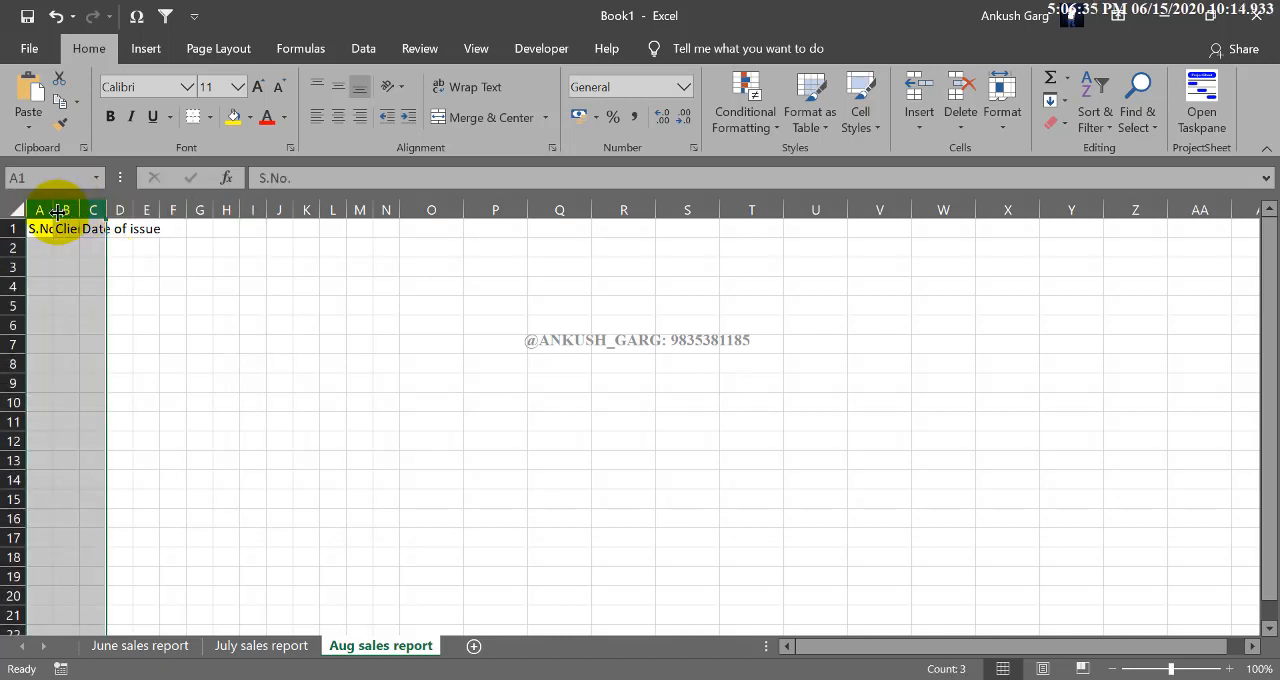
pyautogui.doubleClick(53, 208)
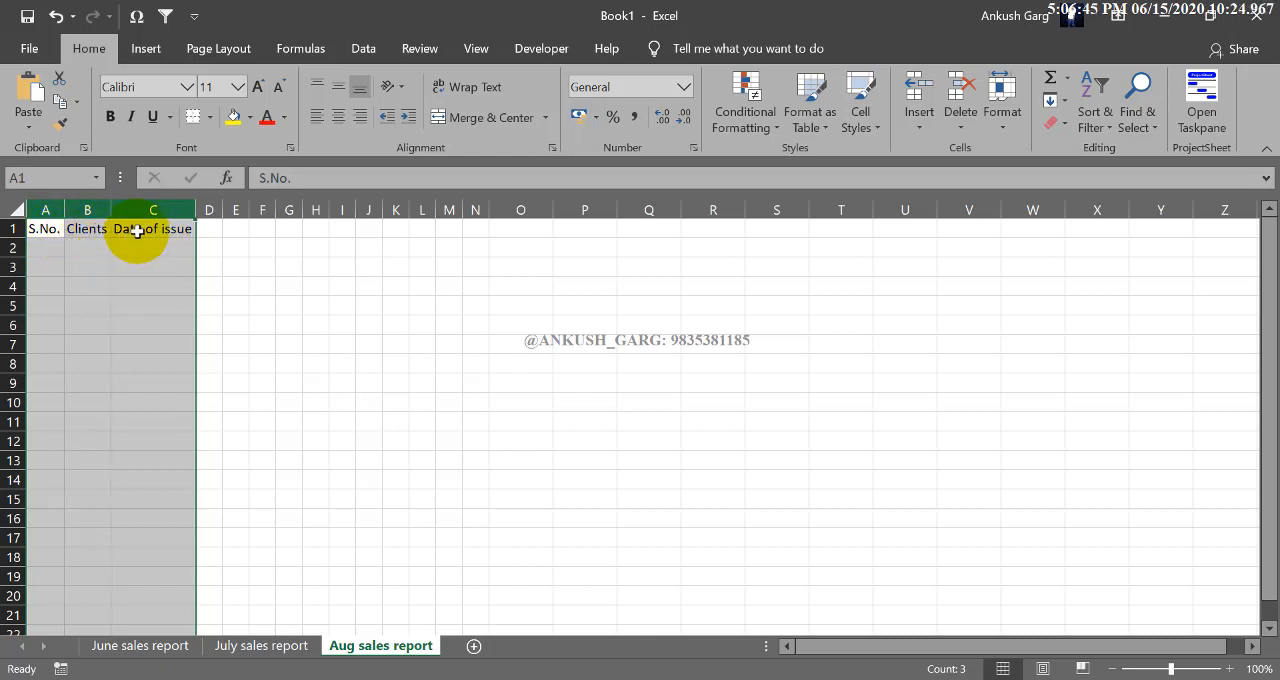
# - Enter the heading Purchase order no. (June) in cell D1 and AutoFit column D to the text
pyautogui.click(208, 229)
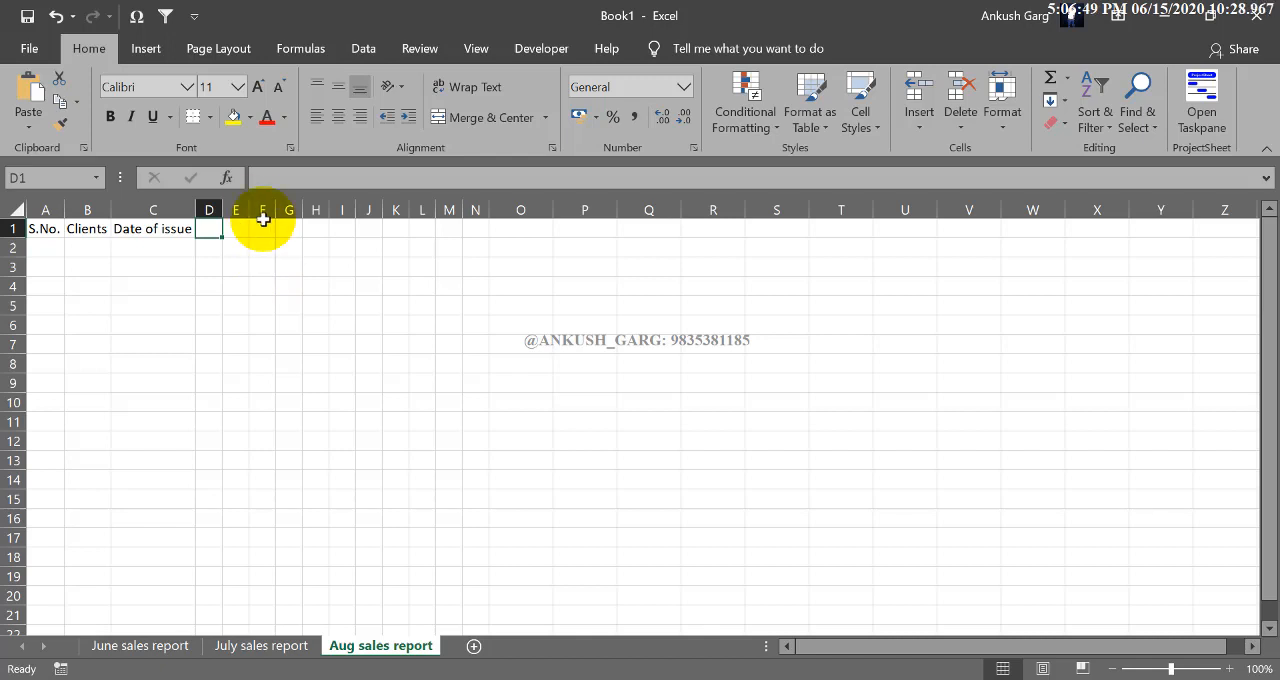
pyautogui.moveTo(224, 210); pyautogui.dragTo(754, 218)
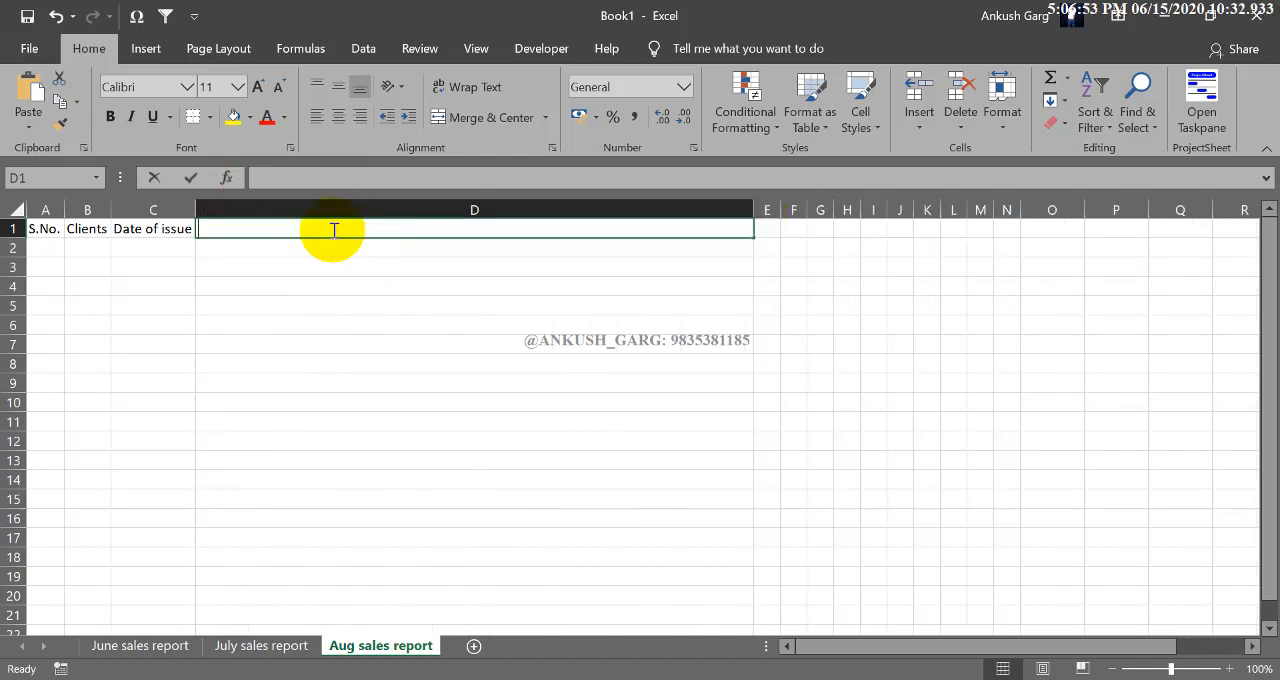
pyautogui.write('Purch')
pyautogui.write('ase order no. (June)')
pyautogui.click(372, 270)
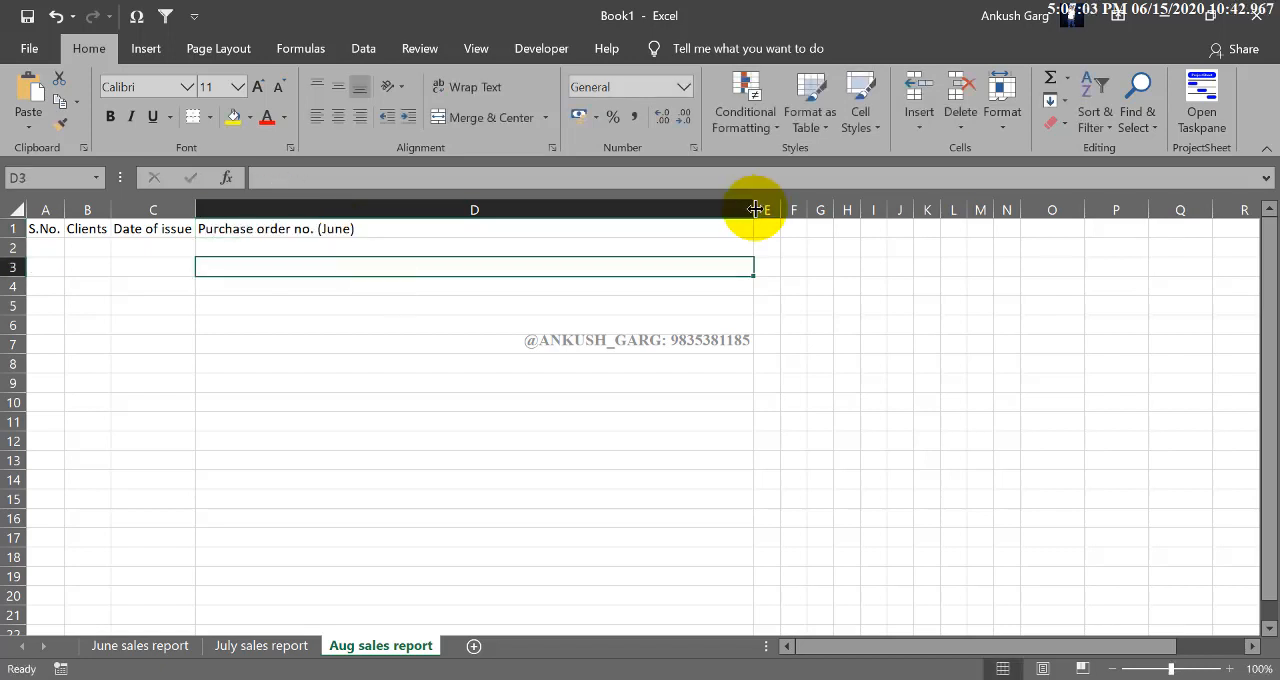
pyautogui.doubleClick(749, 210)
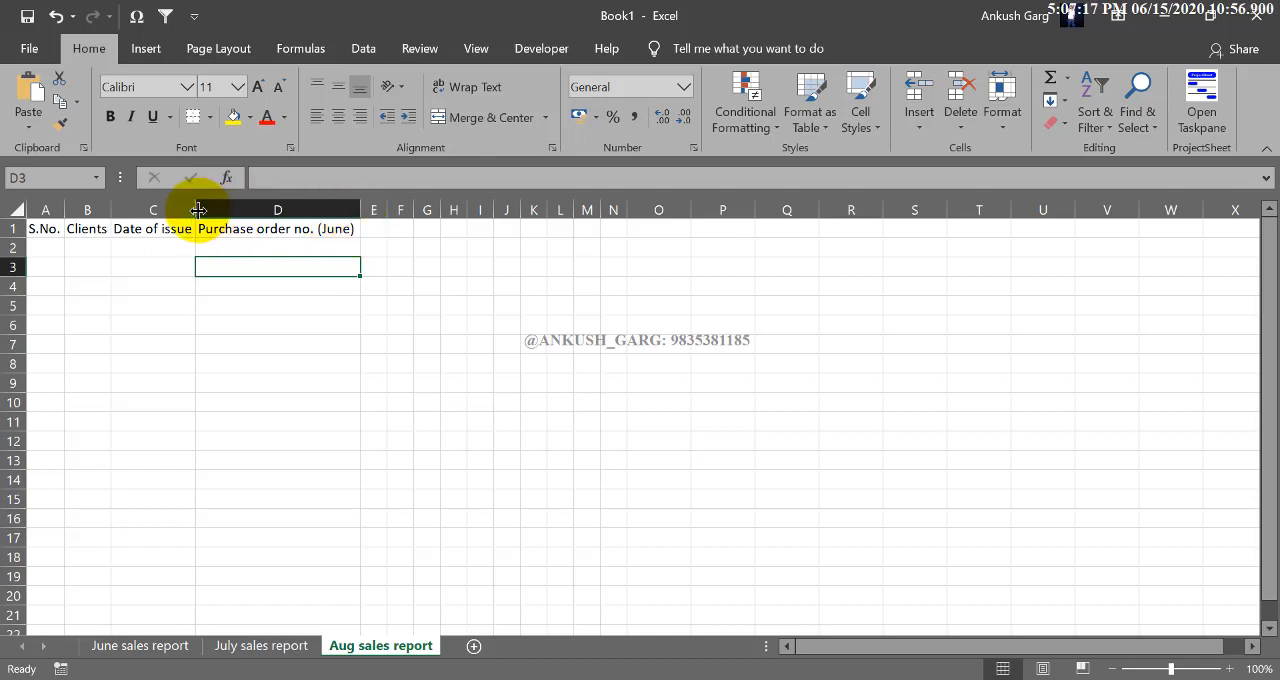
pyautogui.click(276, 210)
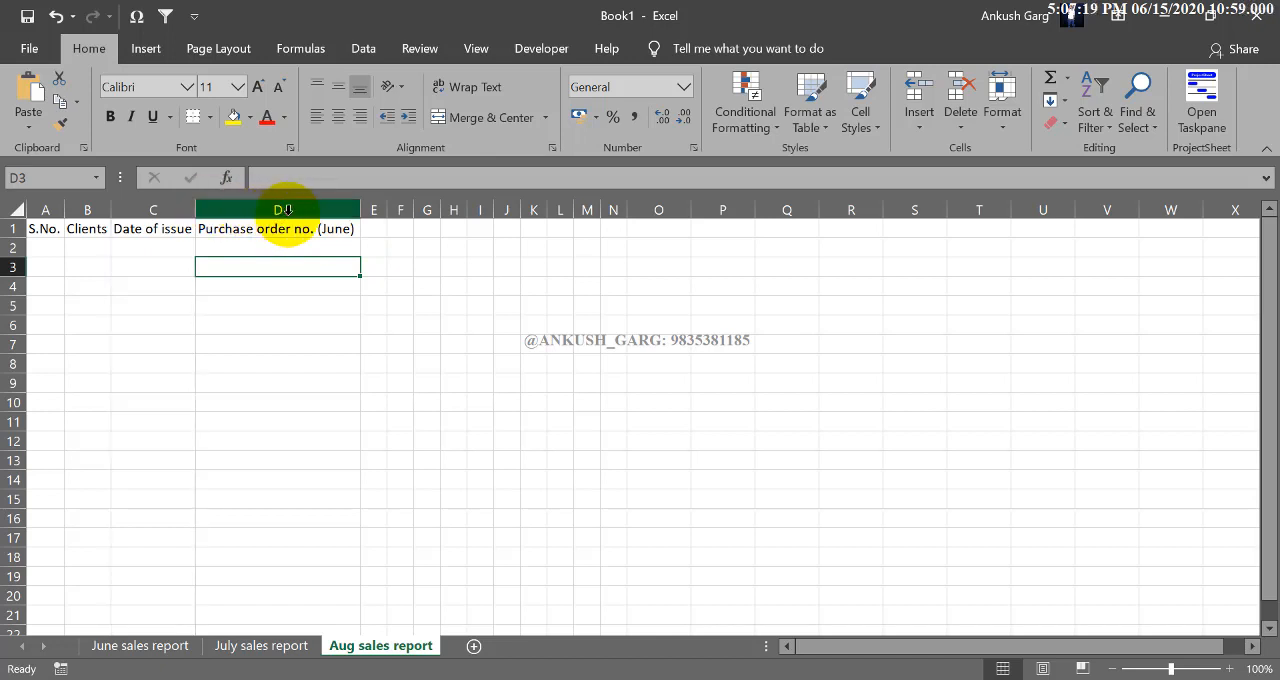
pyautogui.moveTo(285, 210); pyautogui.dragTo(23, 206)
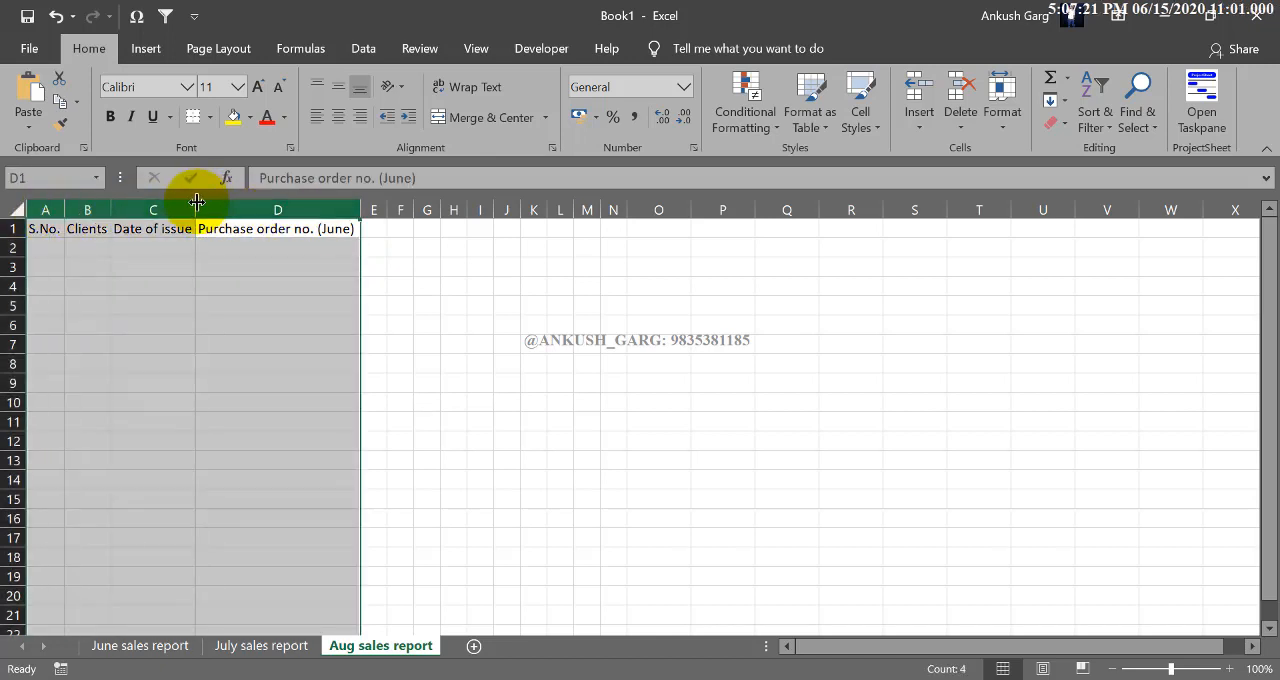
pyautogui.click(445, 268)
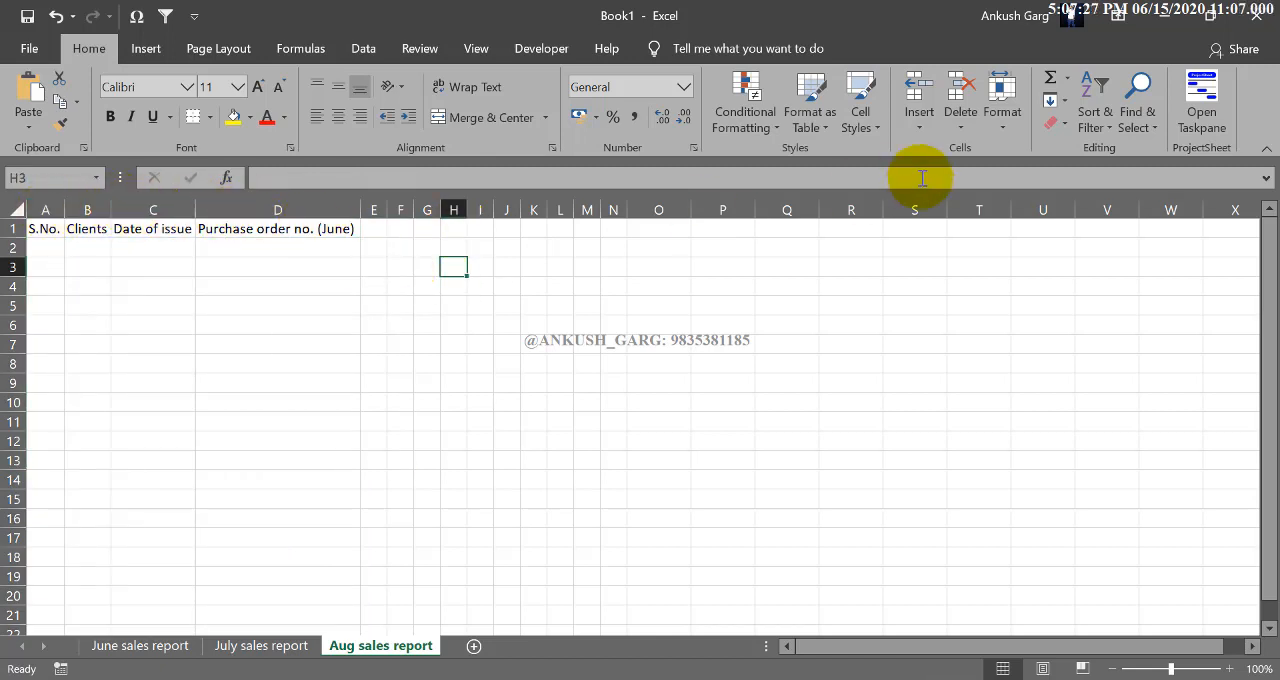
pyautogui.click(1001, 100)
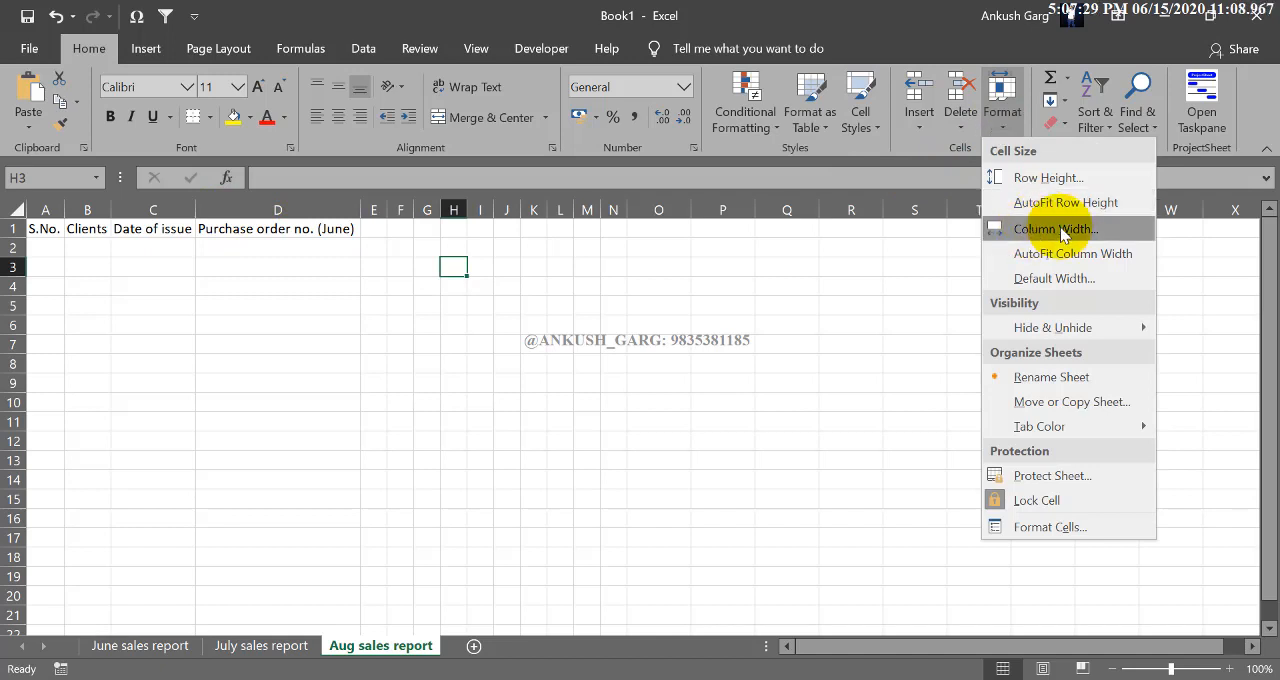
pyautogui.click(250, 291)
# - Enlarge rows 3 to 8 together to about twice their height
pyautogui.moveTo(14, 268); pyautogui.dragTo(14, 363)
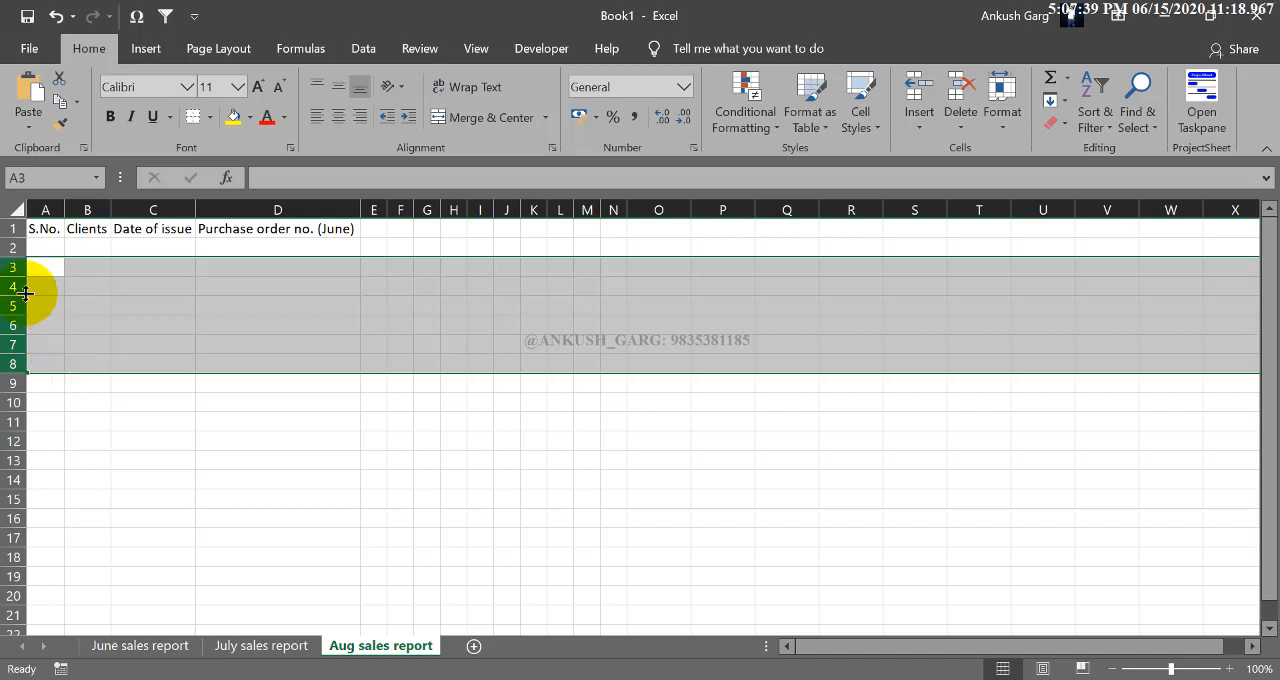
pyautogui.moveTo(14, 277); pyautogui.dragTo(18, 327)
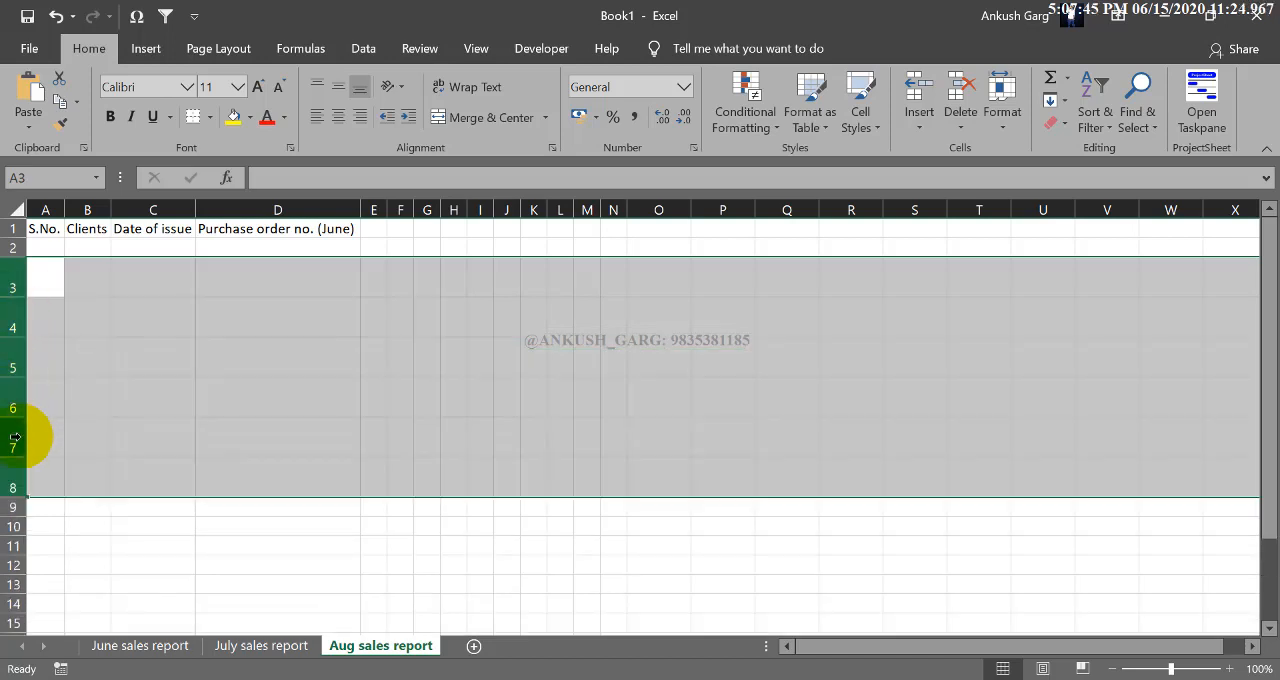
# - Try to resize several rows by enlarging row 3 with only the cell range A3:K8 selected
pyautogui.moveTo(72, 287); pyautogui.dragTo(839, 520)
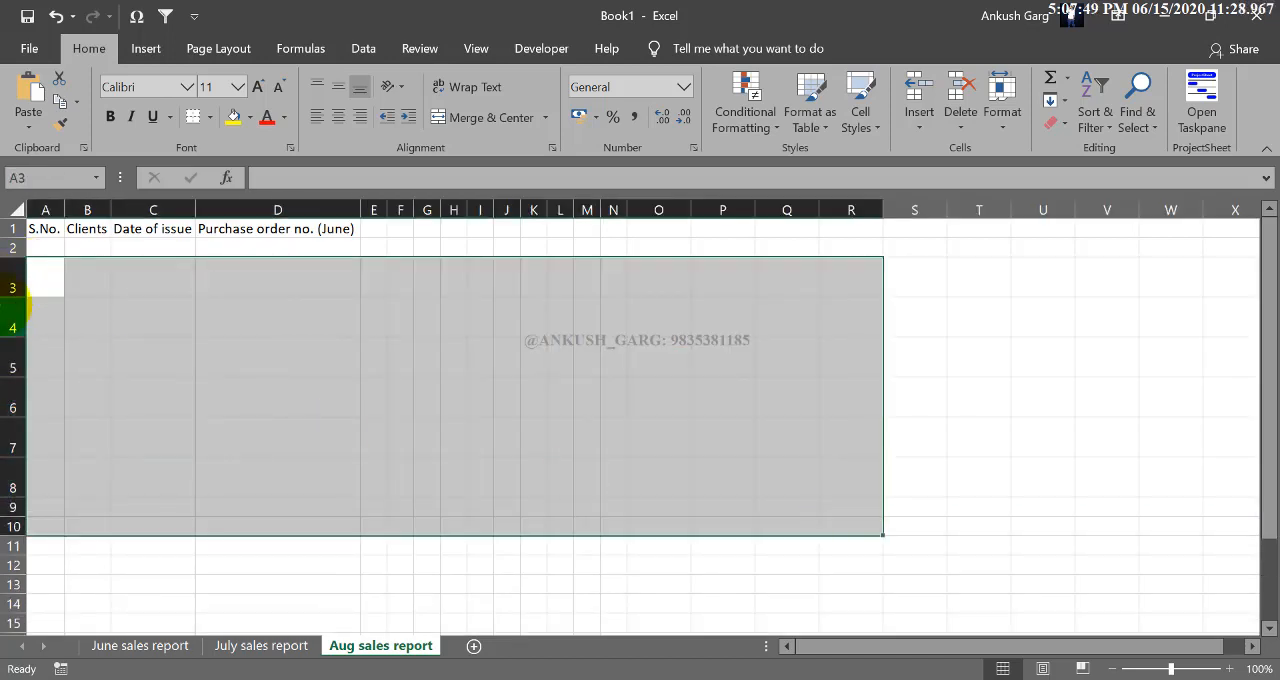
pyautogui.moveTo(5, 297); pyautogui.dragTo(535, 498)
pyautogui.click(6, 307)
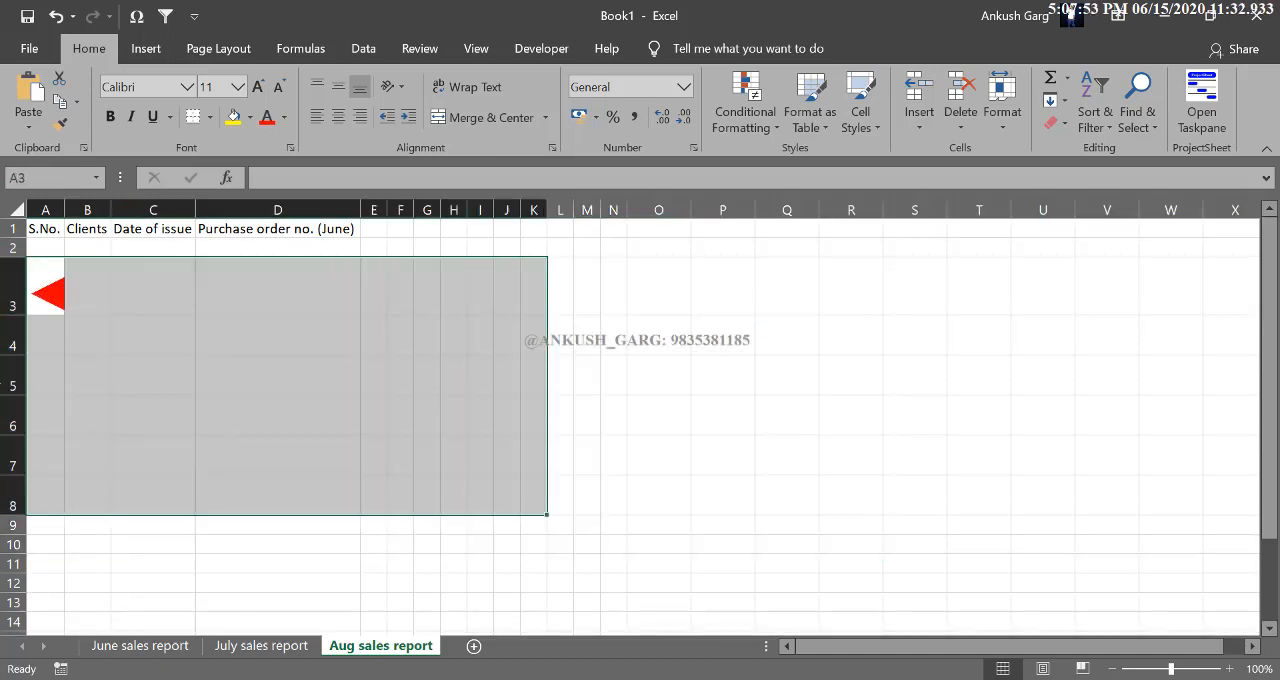
pyautogui.moveTo(10, 316); pyautogui.dragTo(10, 393)
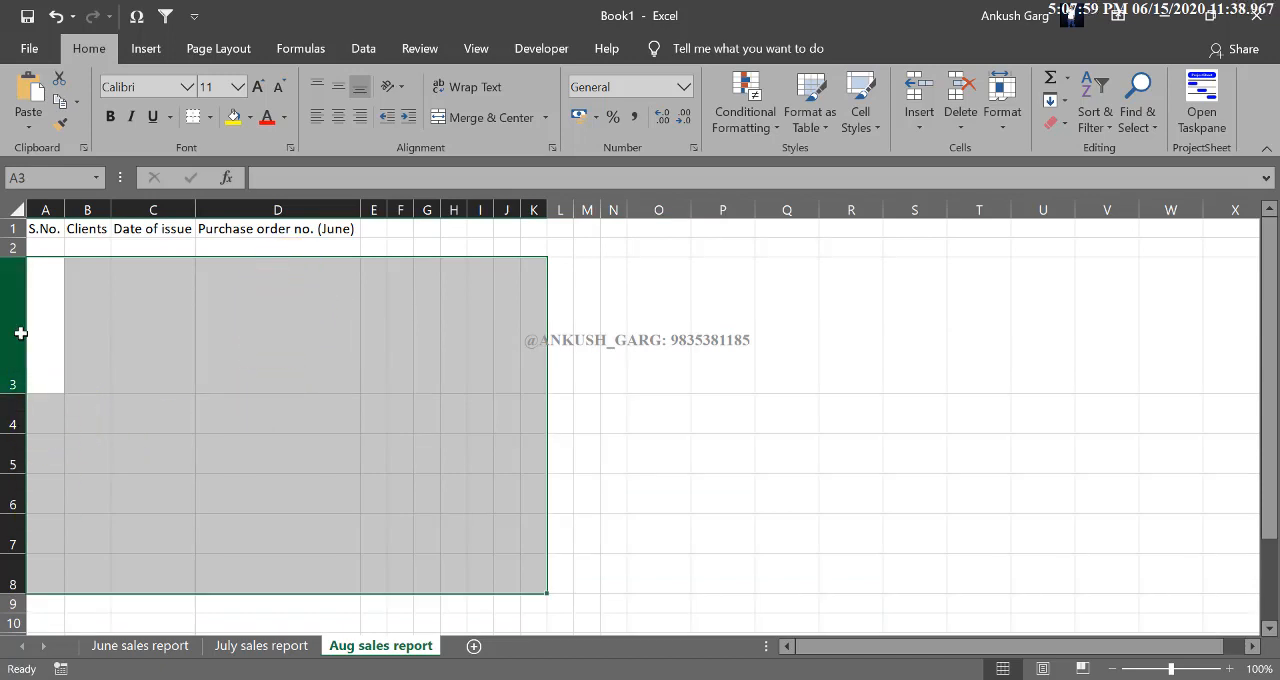
# - Select the entire rows 3 to 8 and reduce them together to one equal, slightly enlarged height
pyautogui.moveTo(20, 333); pyautogui.dragTo(9, 571)
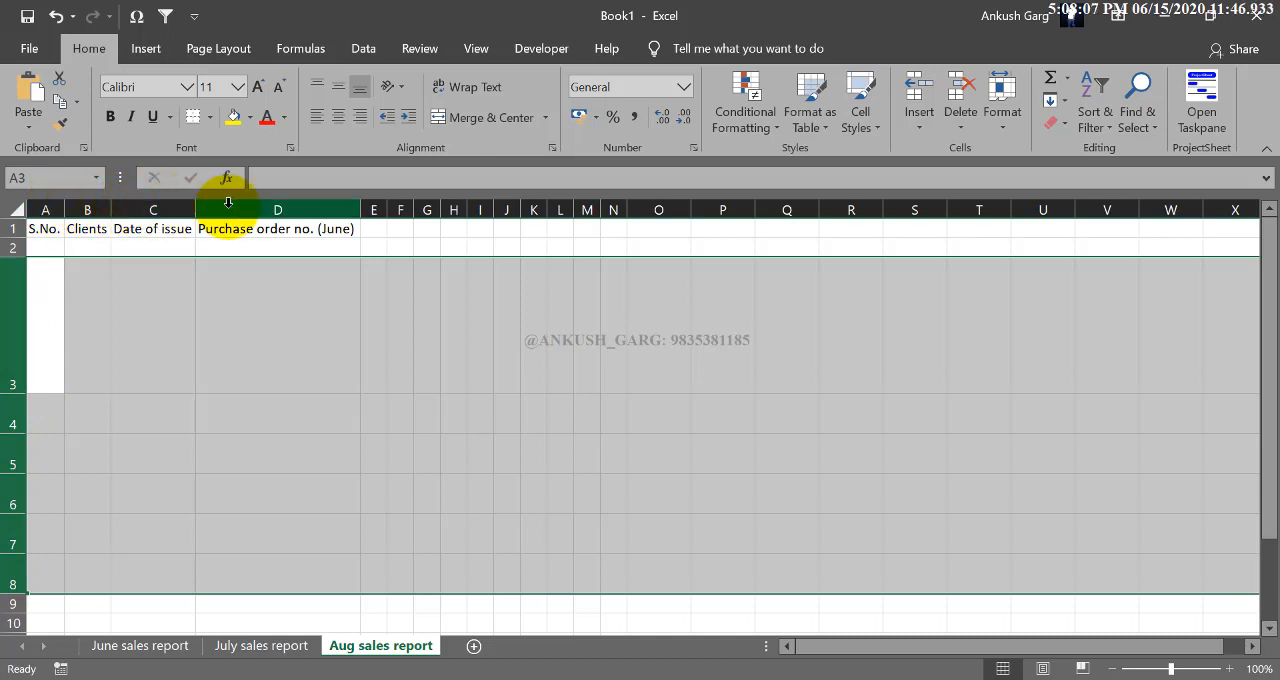
pyautogui.moveTo(14, 392); pyautogui.dragTo(29, 288)
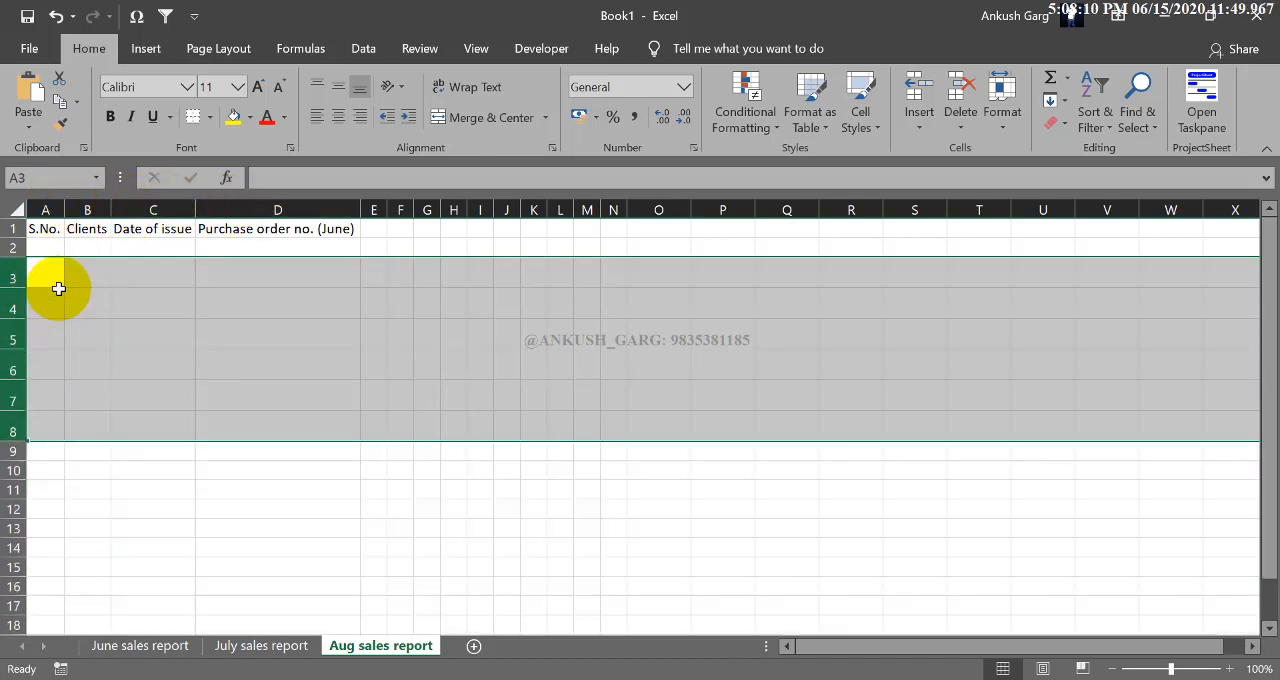
pyautogui.click(53, 430)
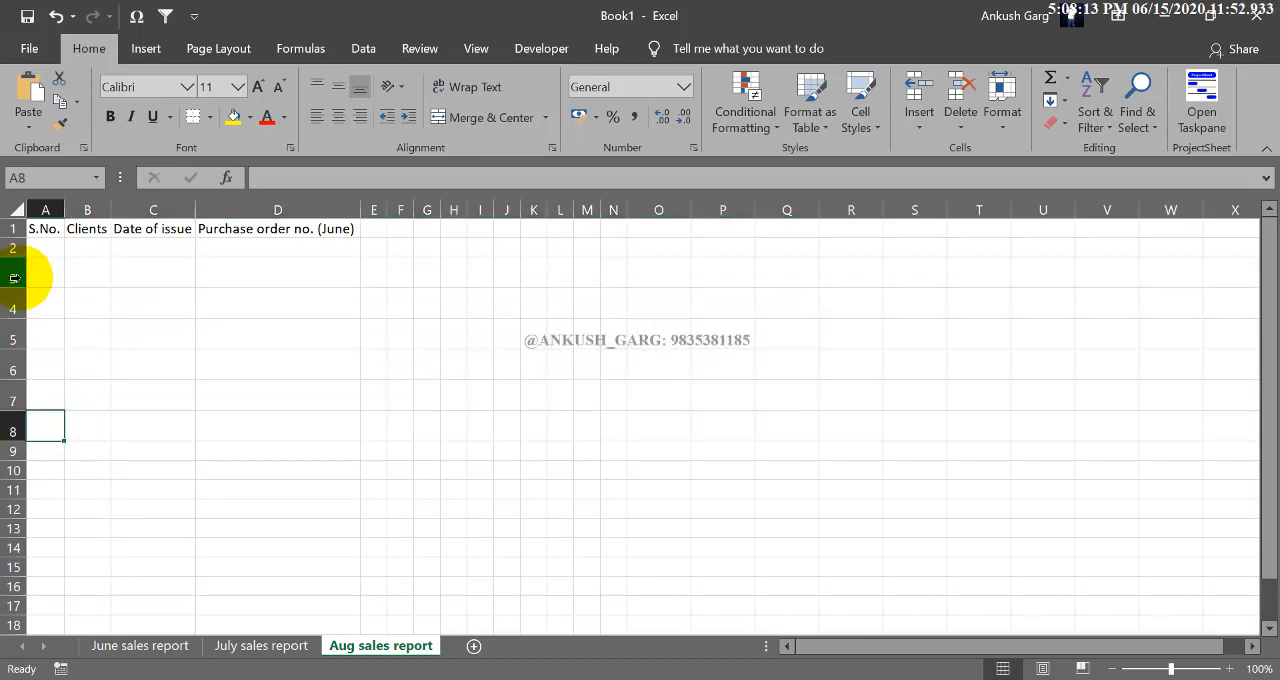
# - Set the height of the entire rows 3 to 10 to exactly 15
pyautogui.moveTo(12, 278); pyautogui.dragTo(12, 468)
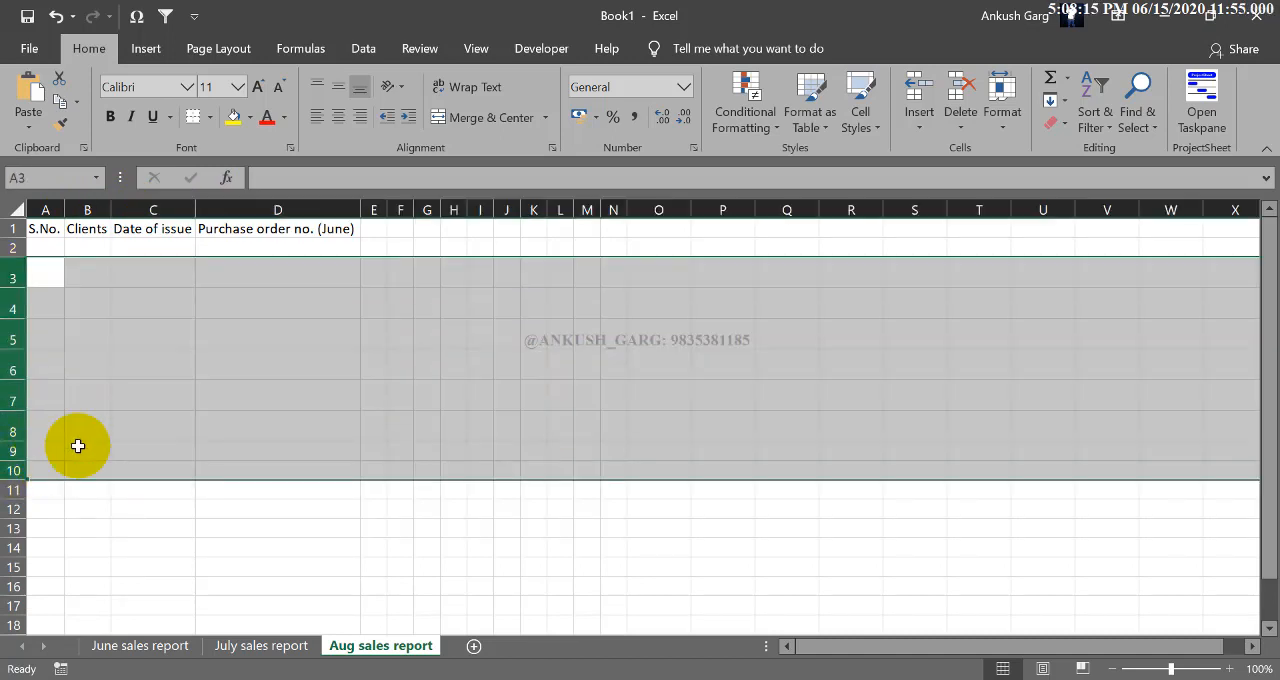
pyautogui.click(1006, 123)
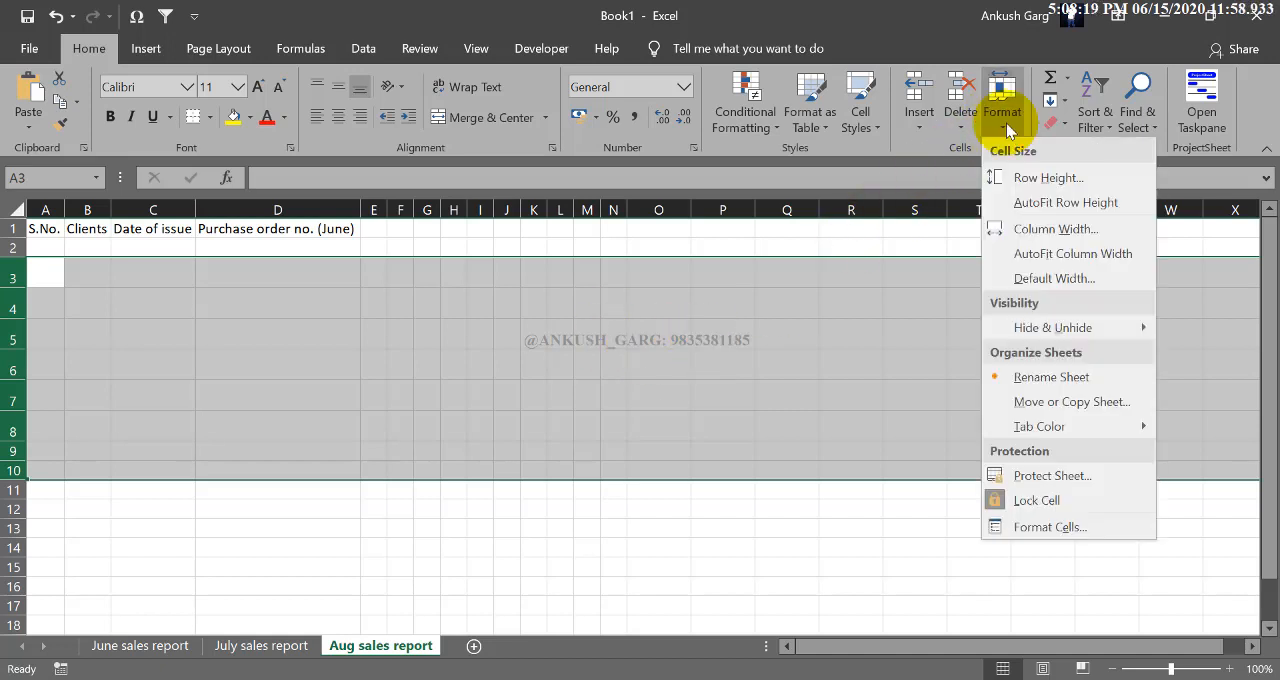
pyautogui.click(1045, 180)
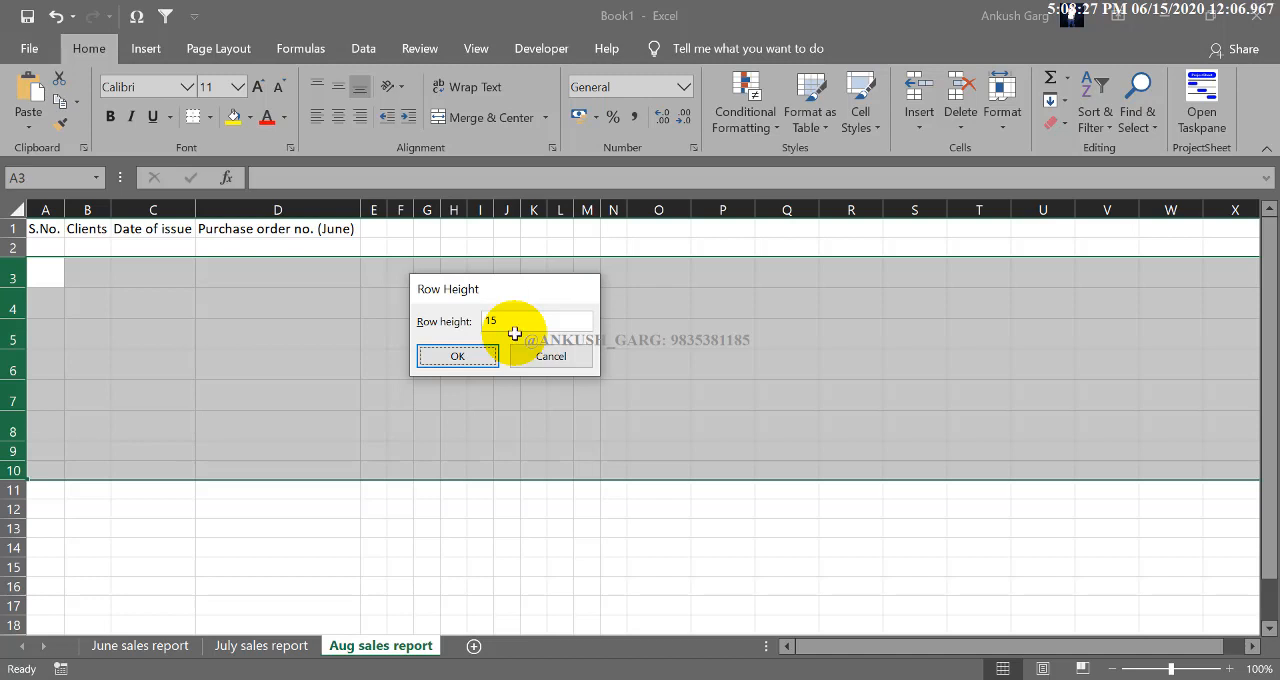
pyautogui.press('Return')
pyautogui.click(243, 326)
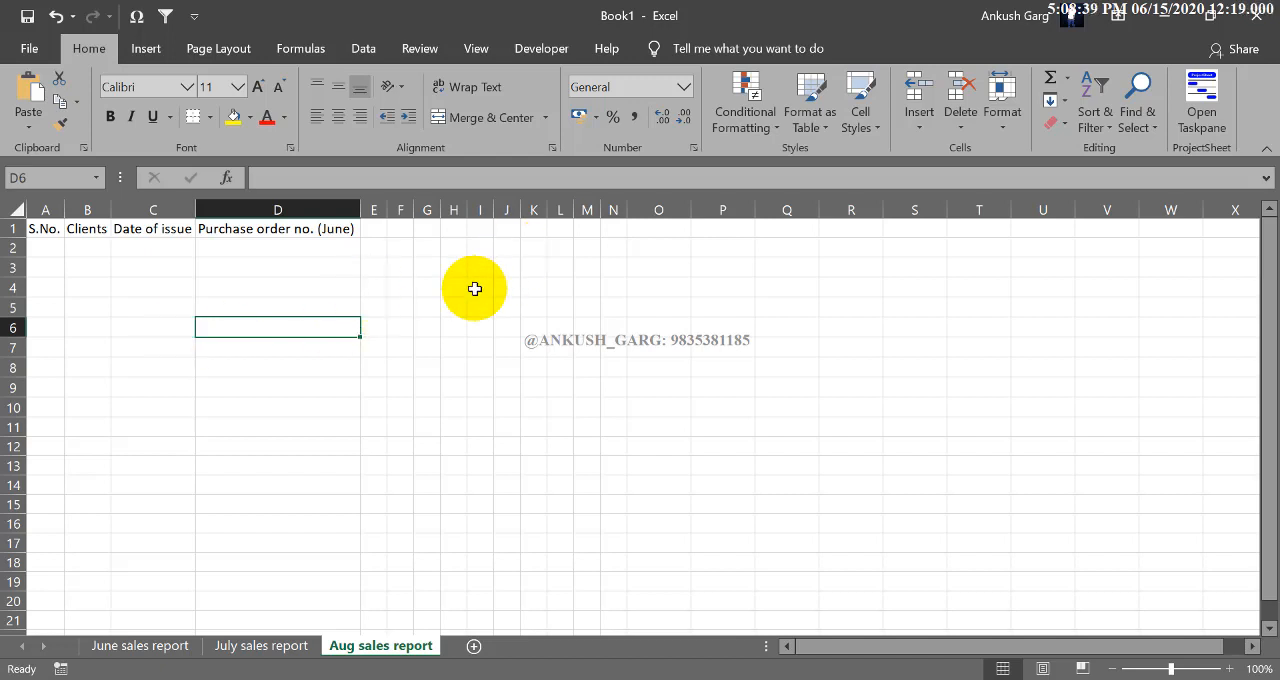
# - Insert a blank sheet column directly before the Clients column
pyautogui.click(158, 230)
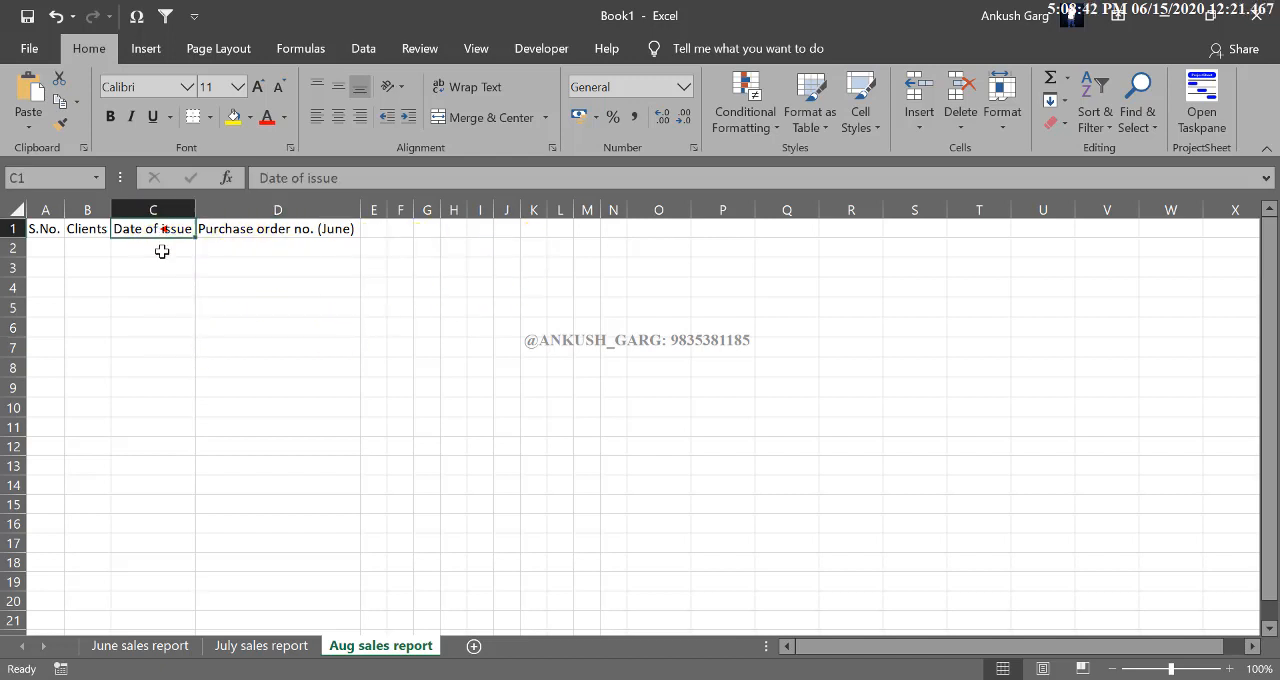
pyautogui.click(93, 232)
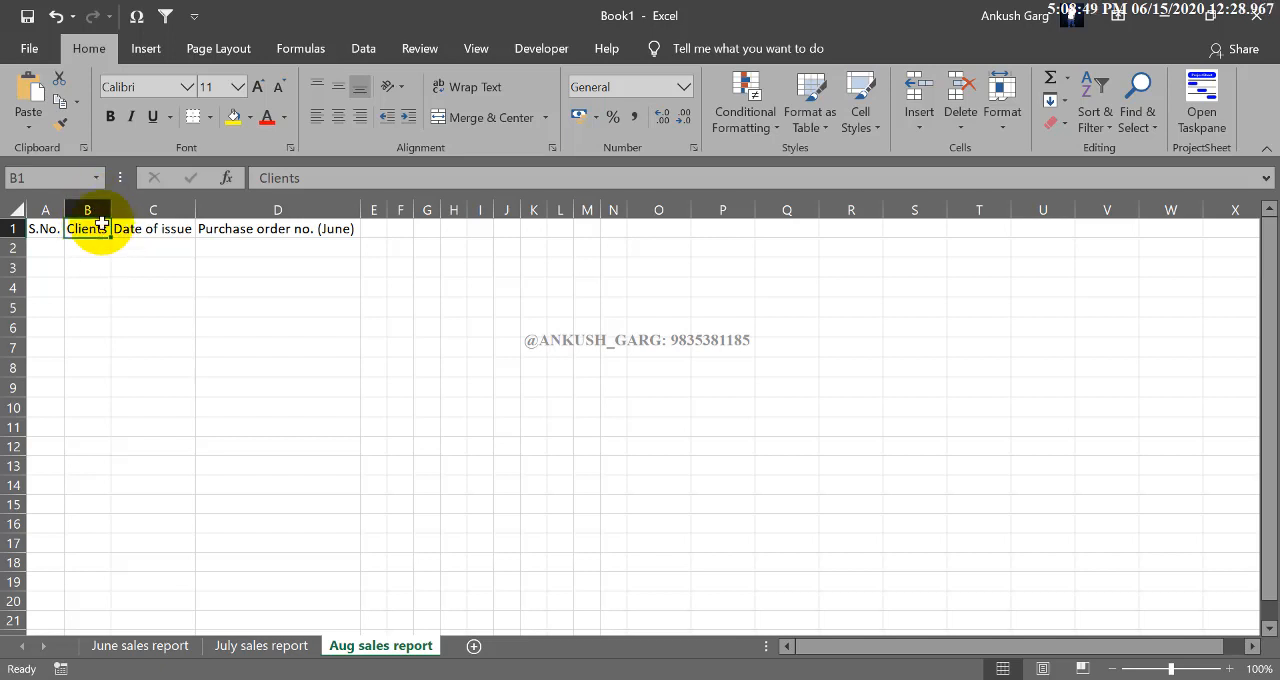
pyautogui.click(101, 209)
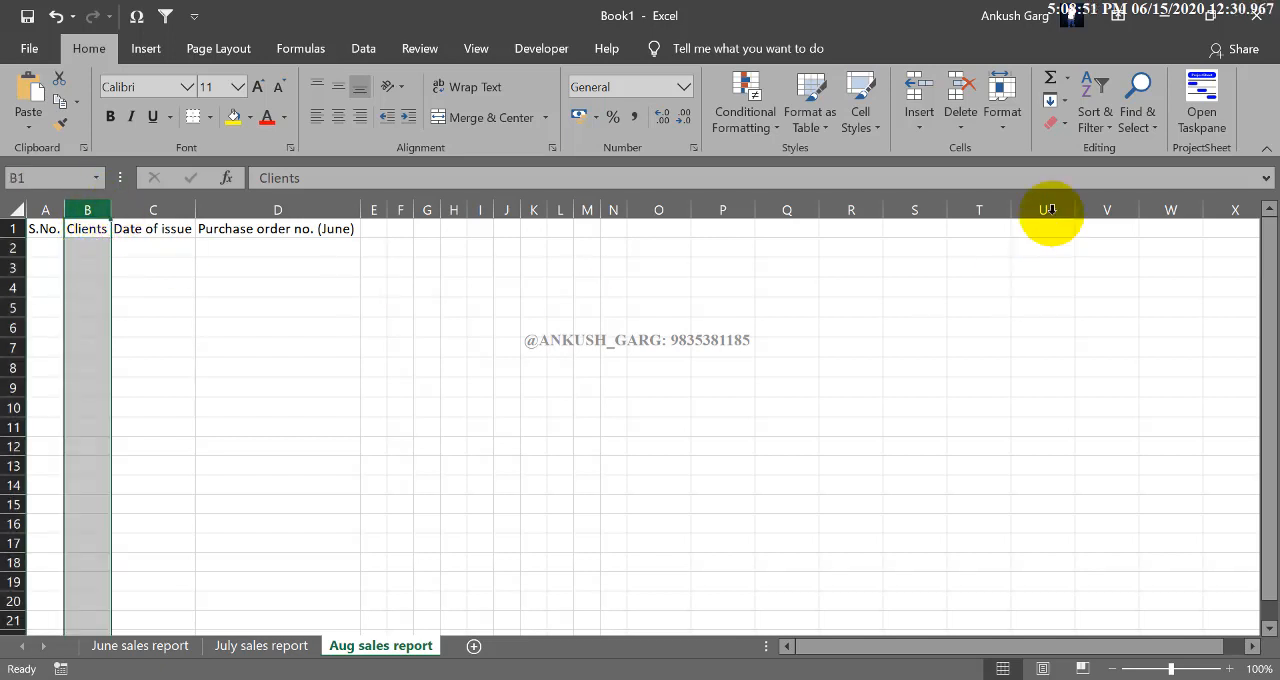
pyautogui.click(922, 129)
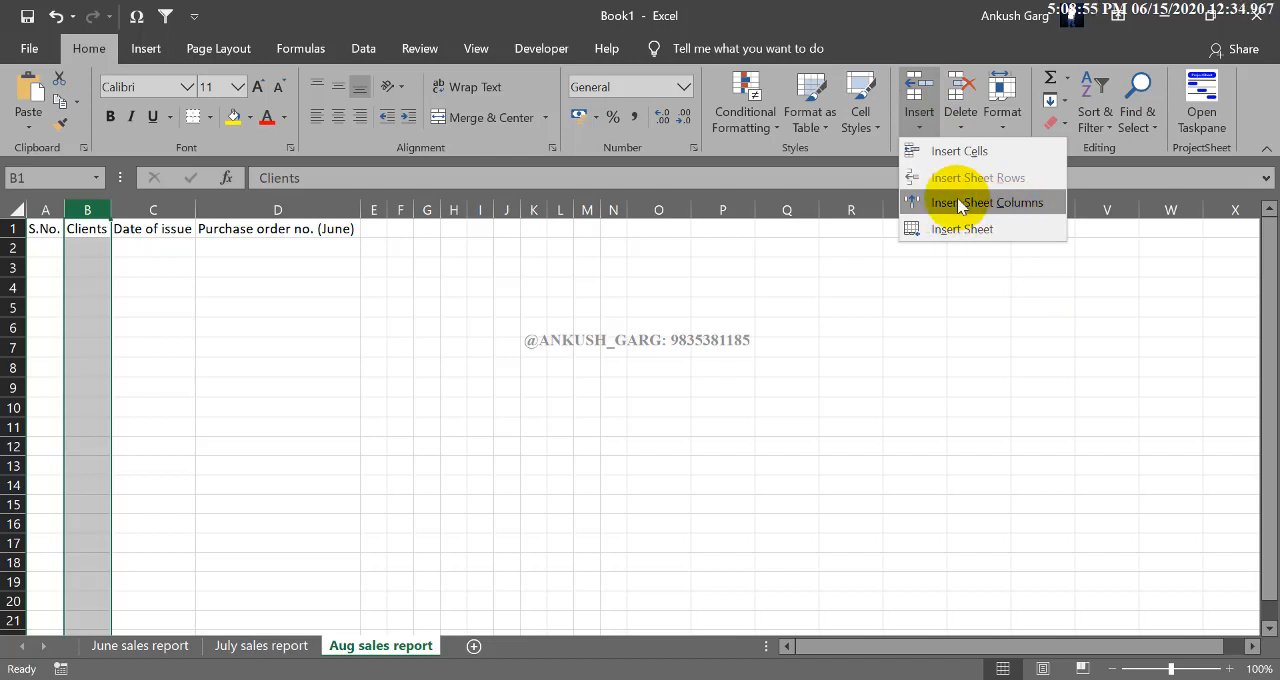
pyautogui.click(100, 229)
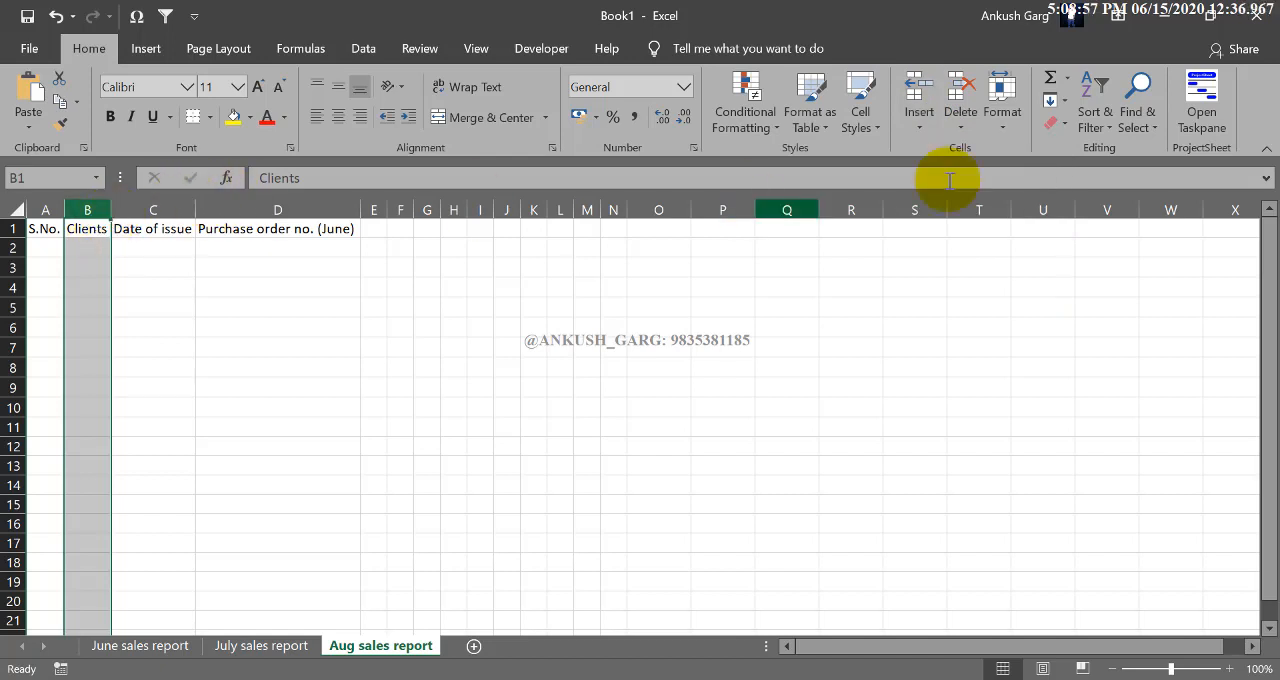
pyautogui.click(920, 123)
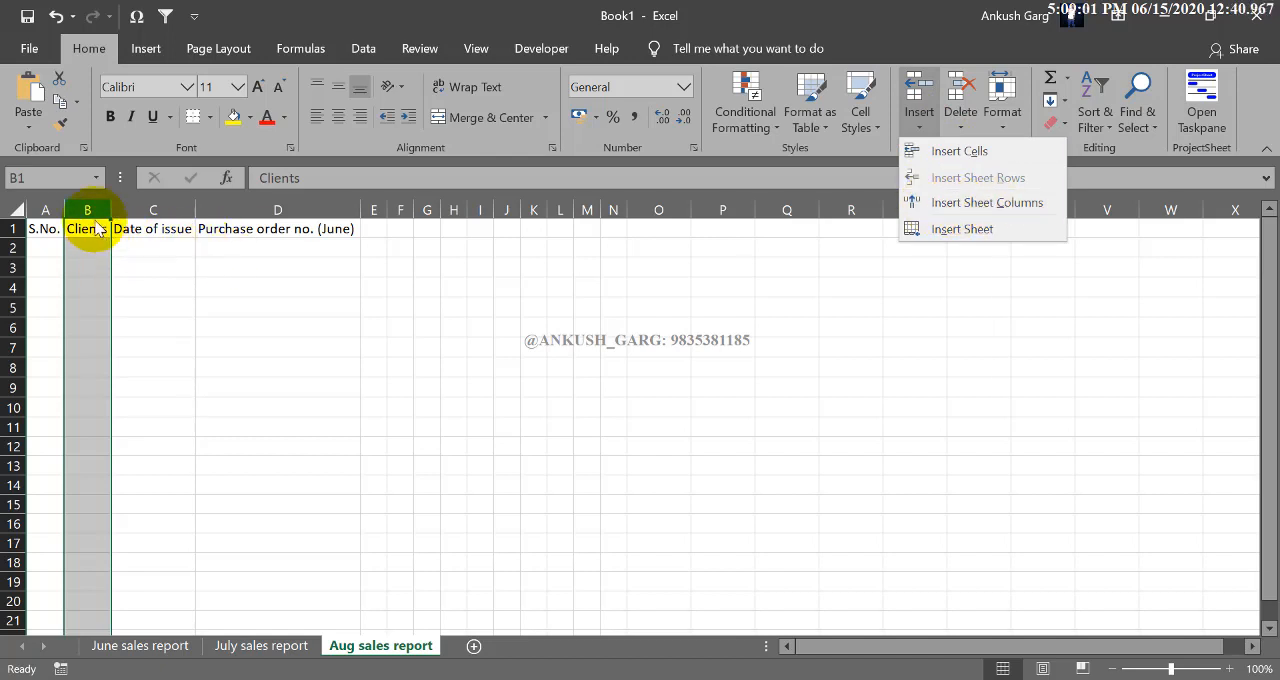
pyautogui.click(955, 202)
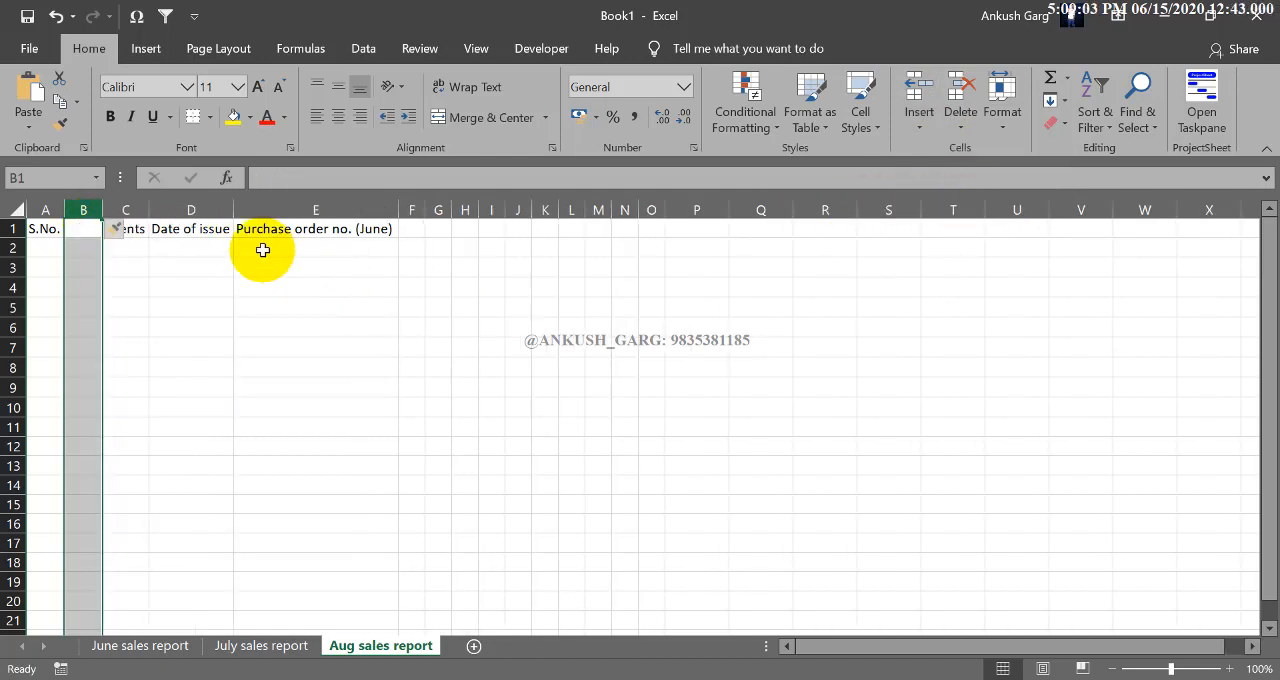
pyautogui.moveTo(84, 229); pyautogui.dragTo(82, 265)
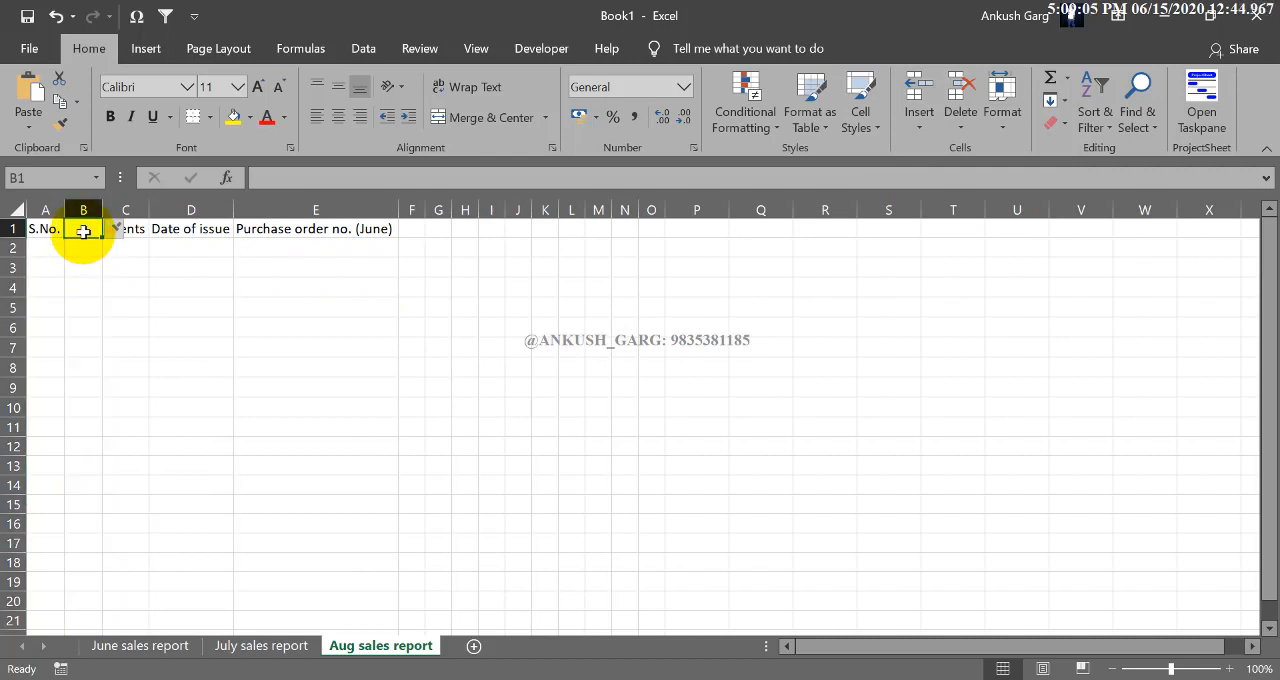
# - Insert a blank sheet column between the Clients and Date of issue columns
pyautogui.click(191, 209)
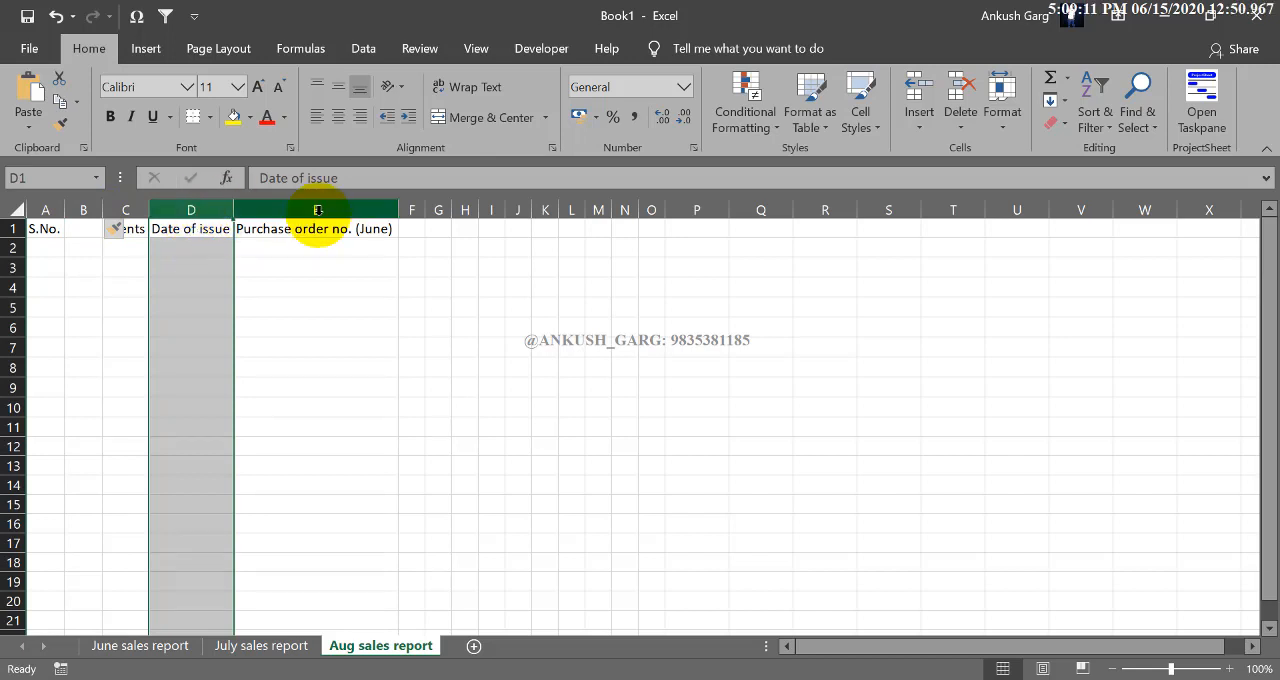
pyautogui.click(926, 133)
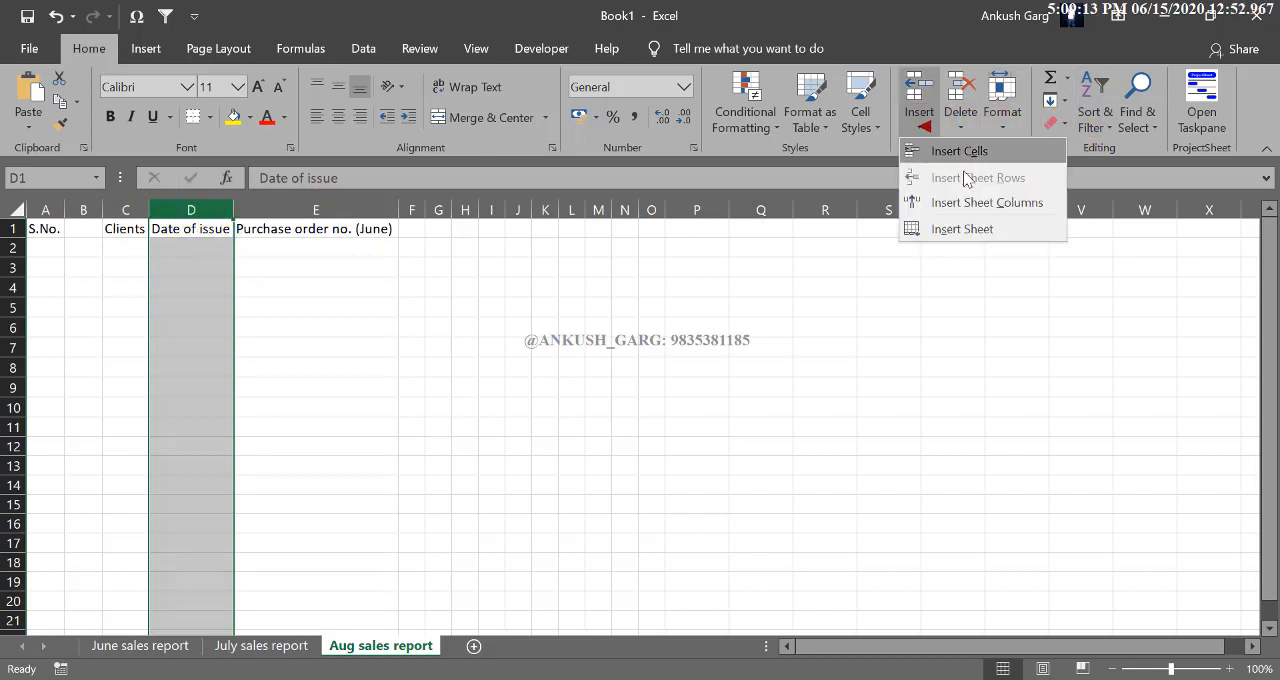
pyautogui.click(974, 206)
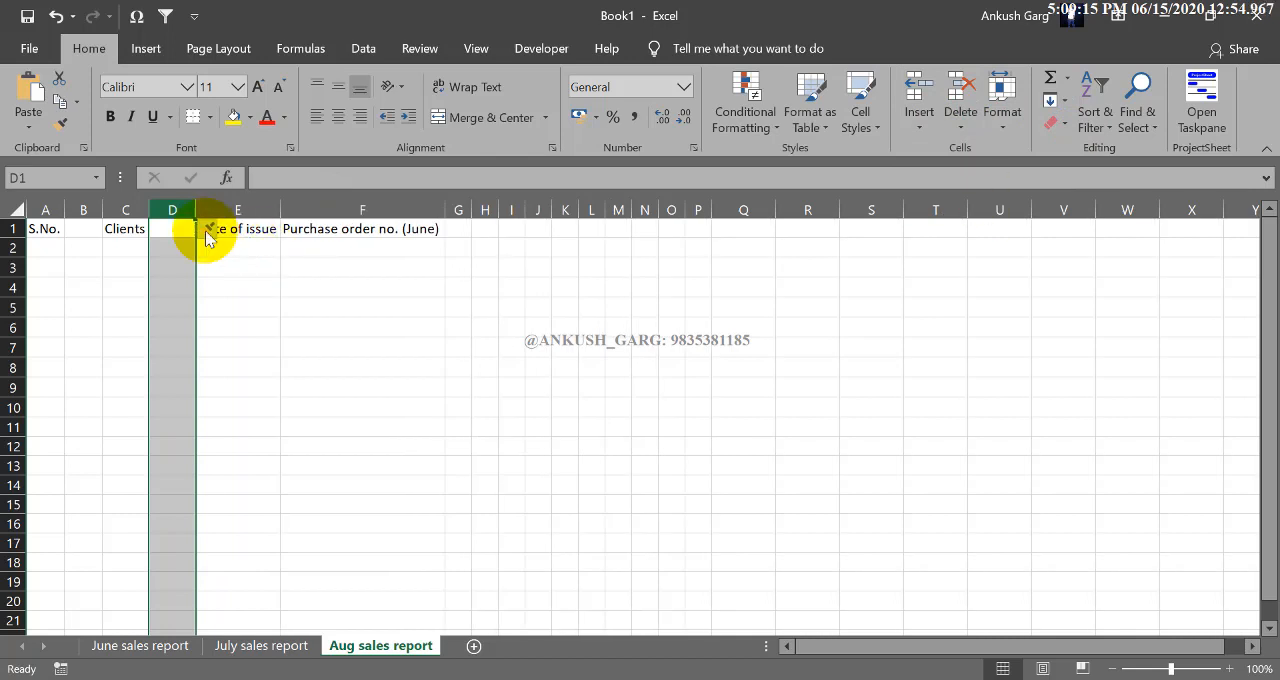
pyautogui.click(180, 229)
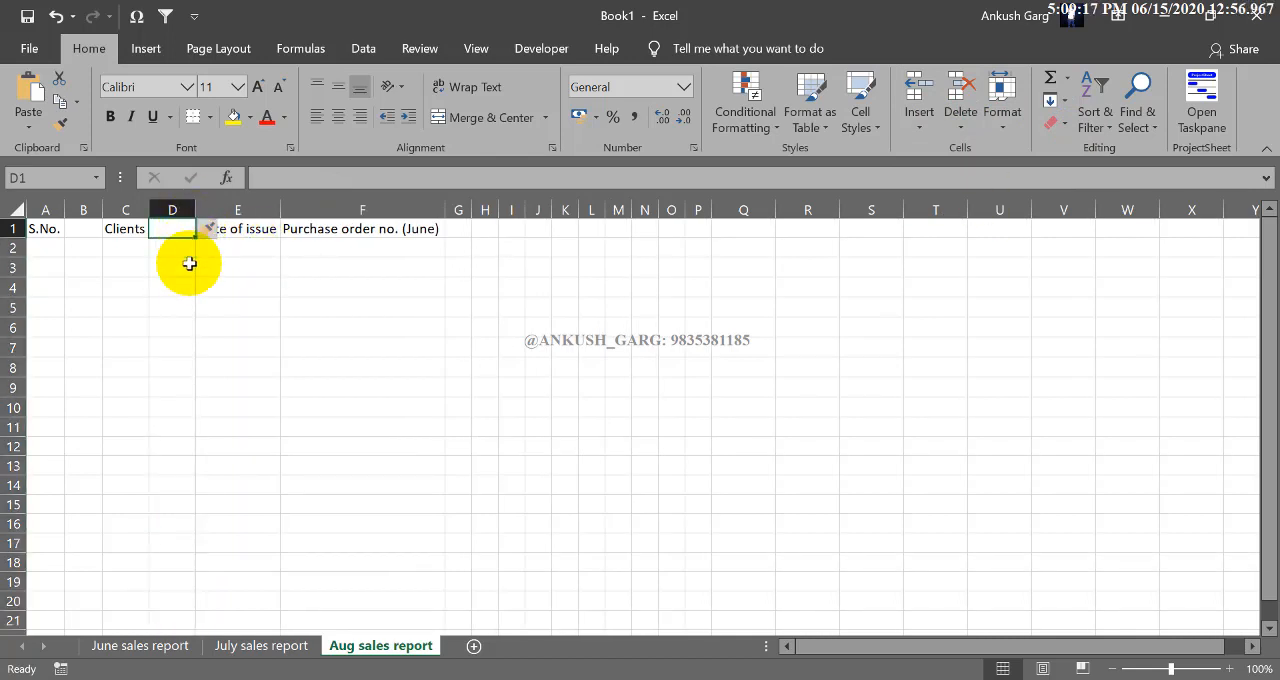
pyautogui.click(247, 231)
pyautogui.click(287, 268)
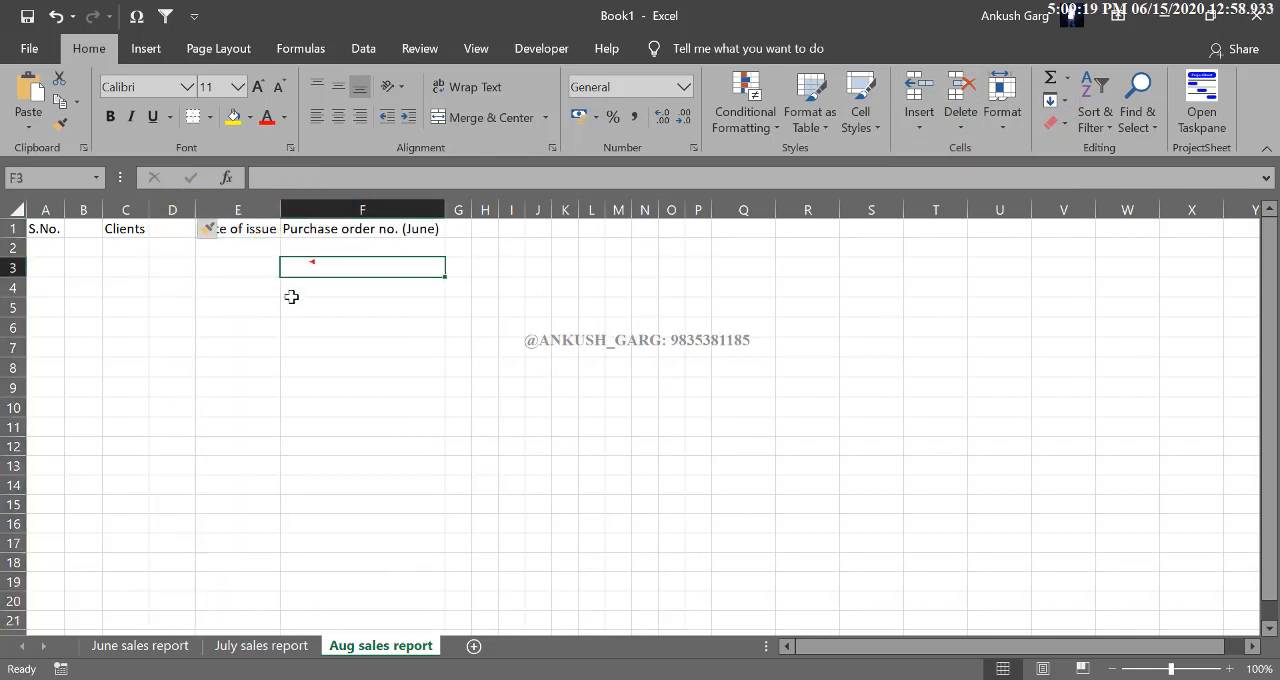
# - Widen column E slightly so it has extra room around the Date of issue heading
pyautogui.click(250, 229)
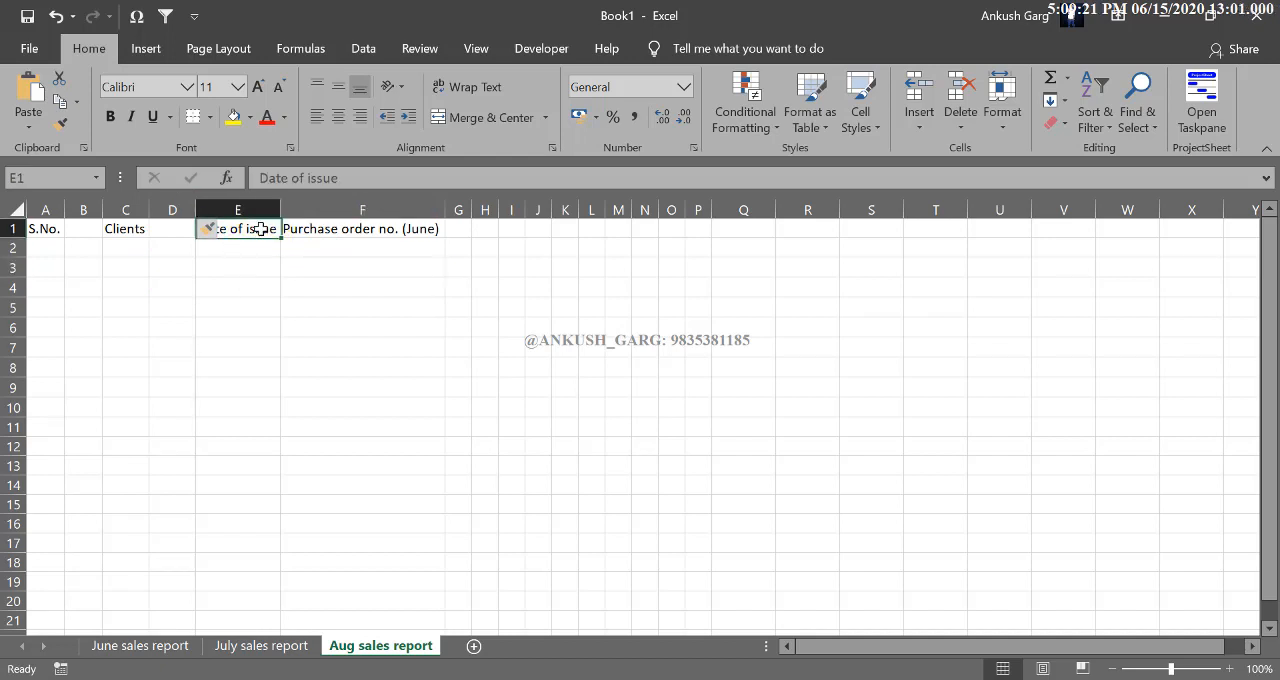
pyautogui.moveTo(280, 209); pyautogui.dragTo(302, 209)
pyautogui.click(296, 308)
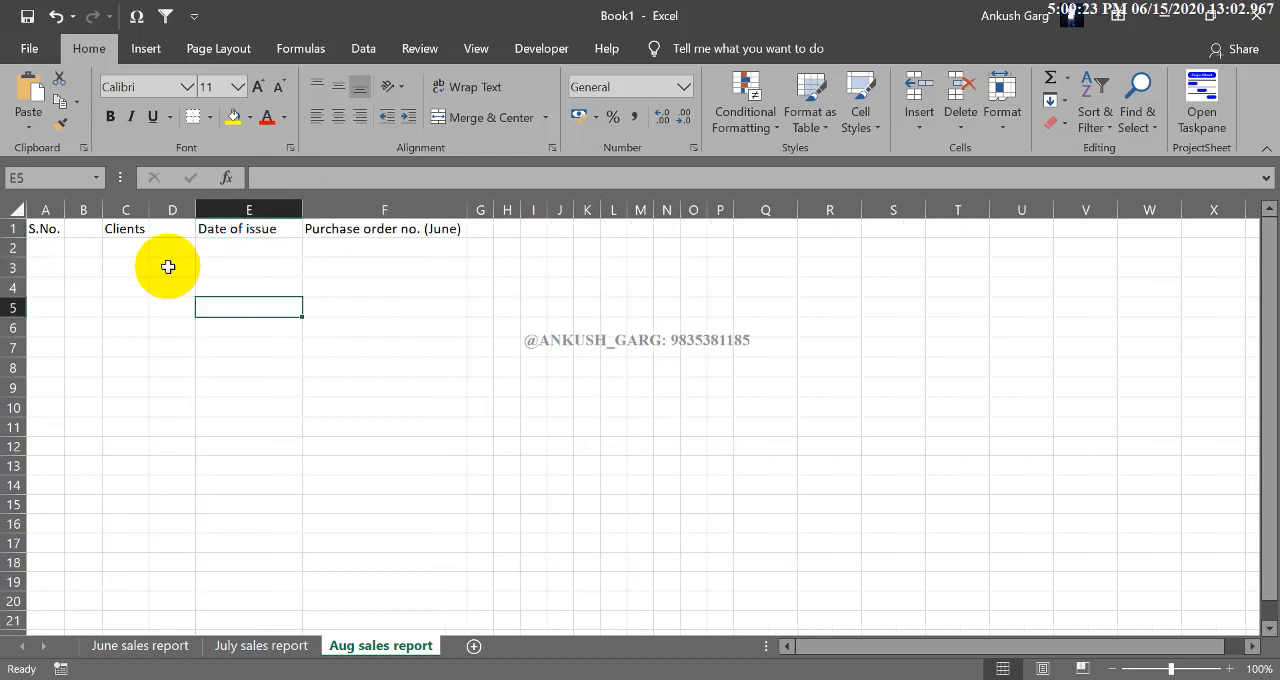
# - Delete the blank column D between Clients and Date of issue
pyautogui.click(84, 209)
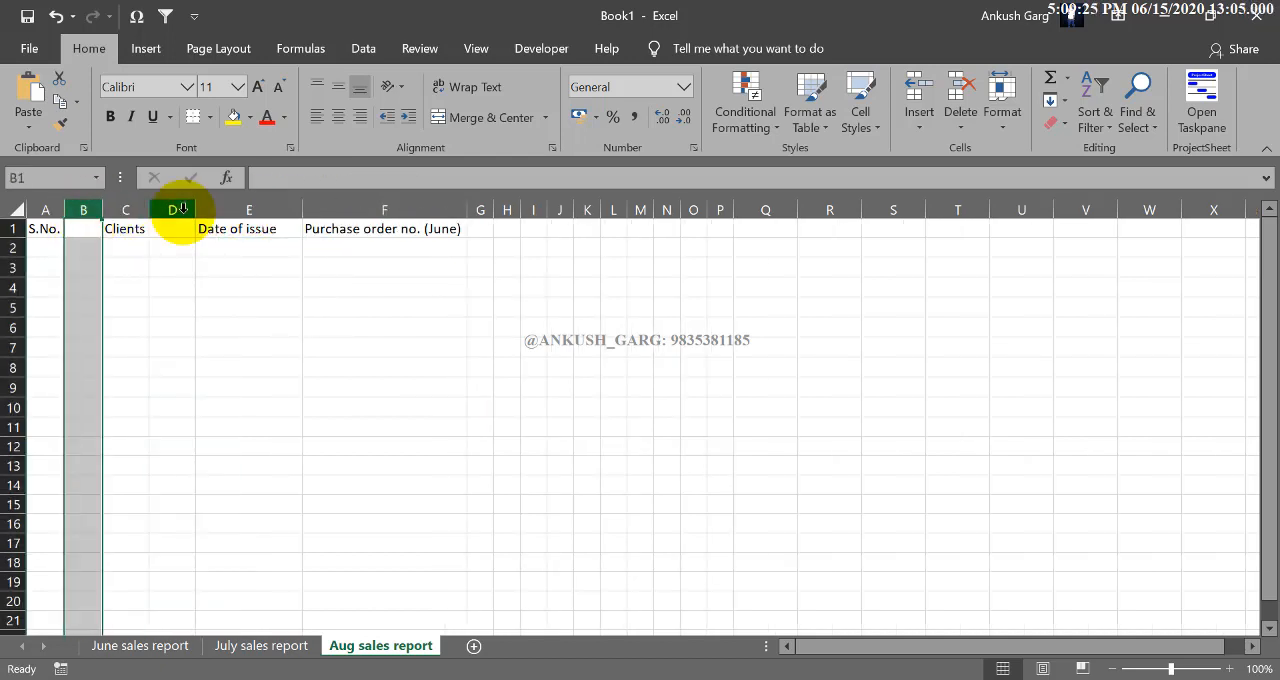
pyautogui.click(177, 209)
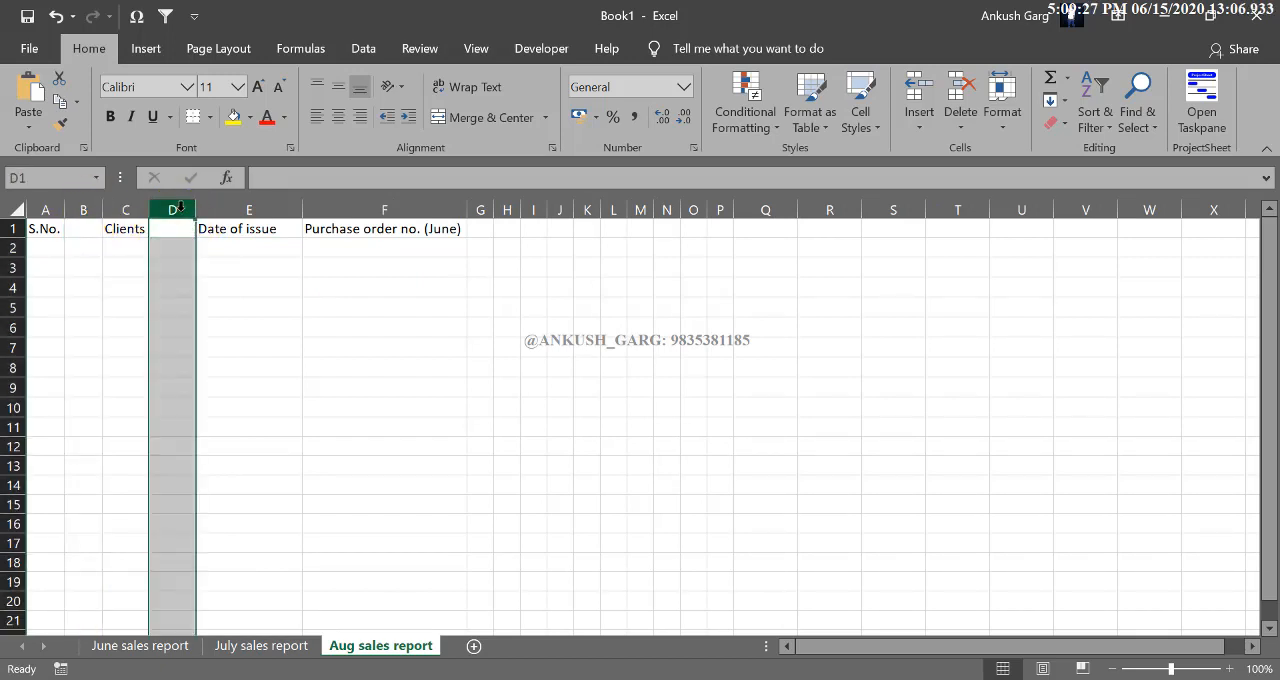
pyautogui.click(958, 137)
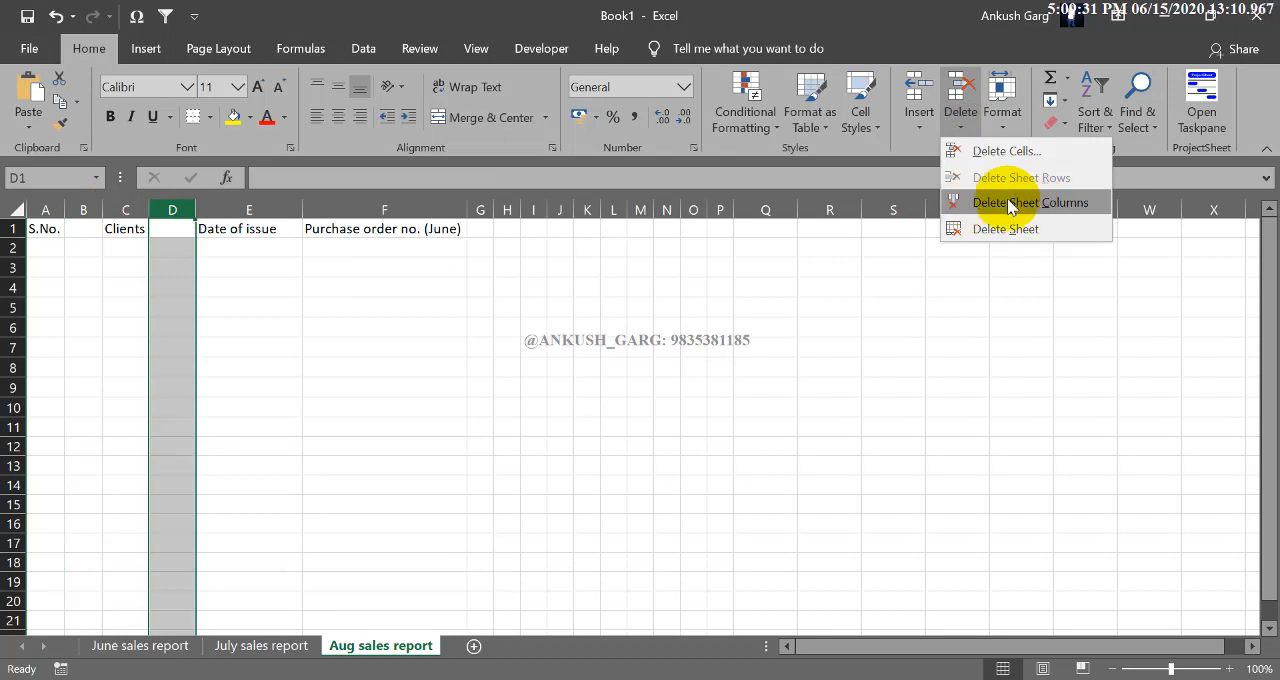
pyautogui.click(1045, 203)
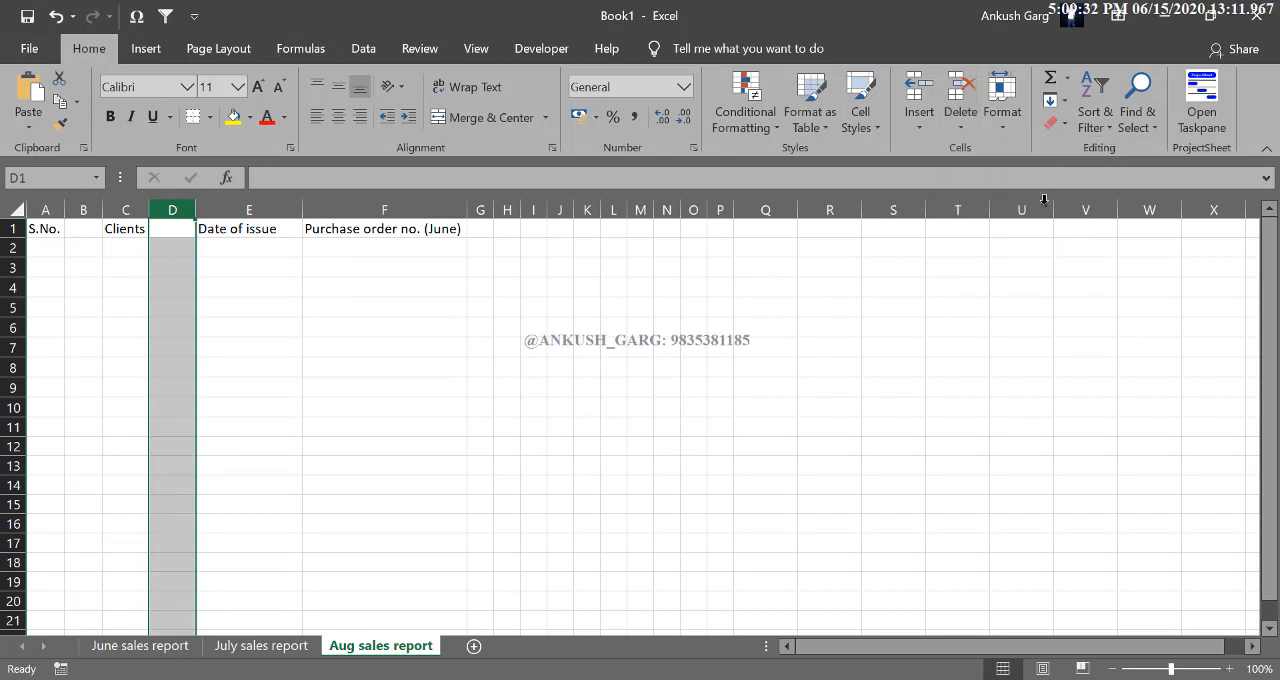
# - Delete the blank column B between S.No. and Clients
pyautogui.click(88, 209)
pyautogui.click(960, 130)
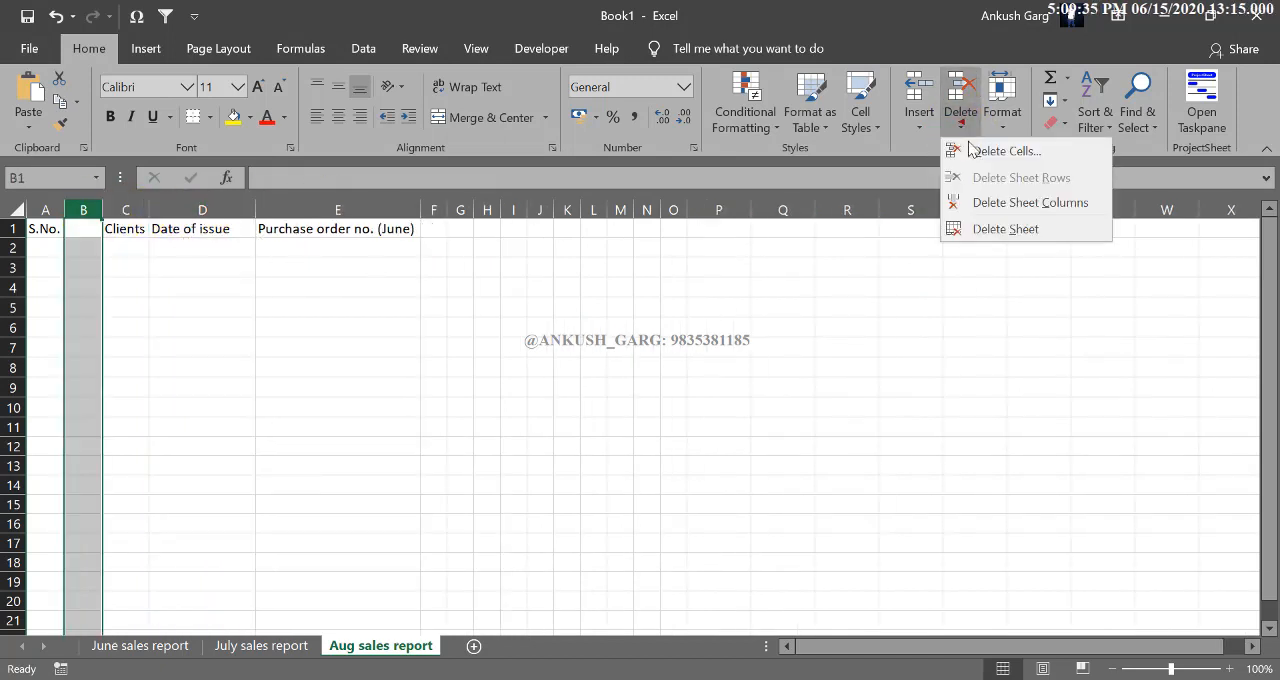
pyautogui.click(990, 203)
pyautogui.click(277, 322)
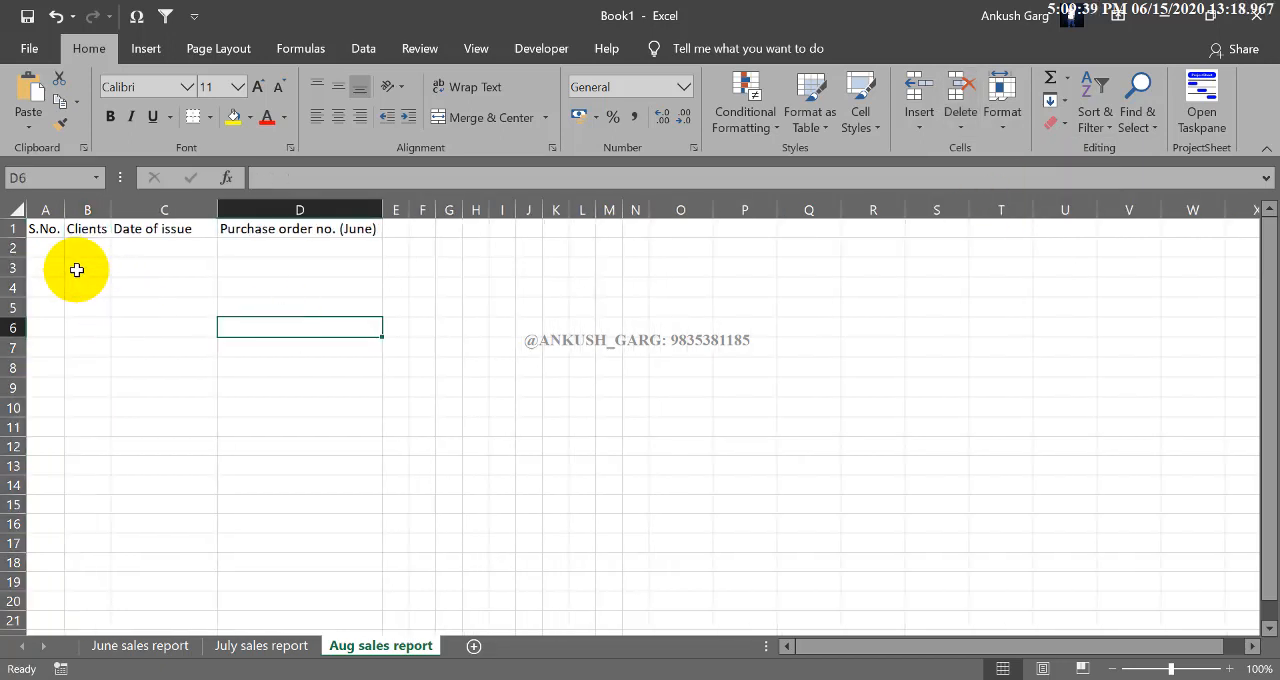
# - Insert a blank sheet row above the heading row that holds S.No. to Purchase order no. (June)
pyautogui.click(45, 229)
pyautogui.moveTo(211, 232); pyautogui.dragTo(335, 231)
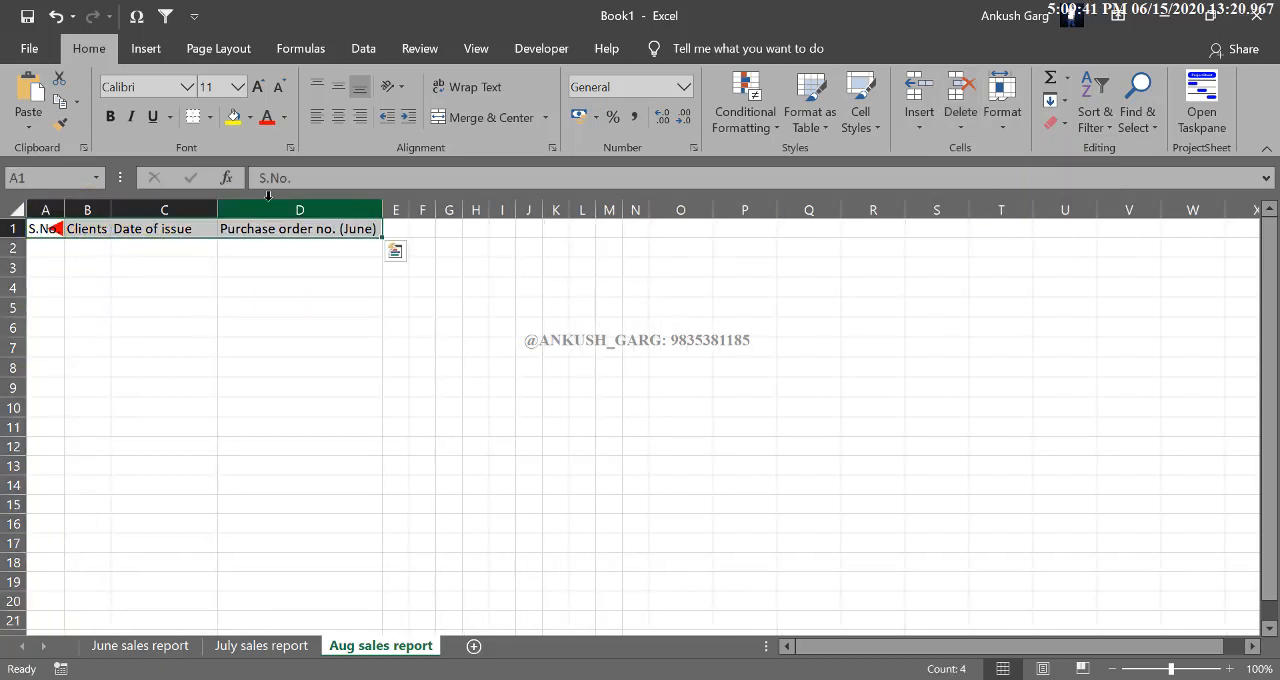
pyautogui.click(57, 263)
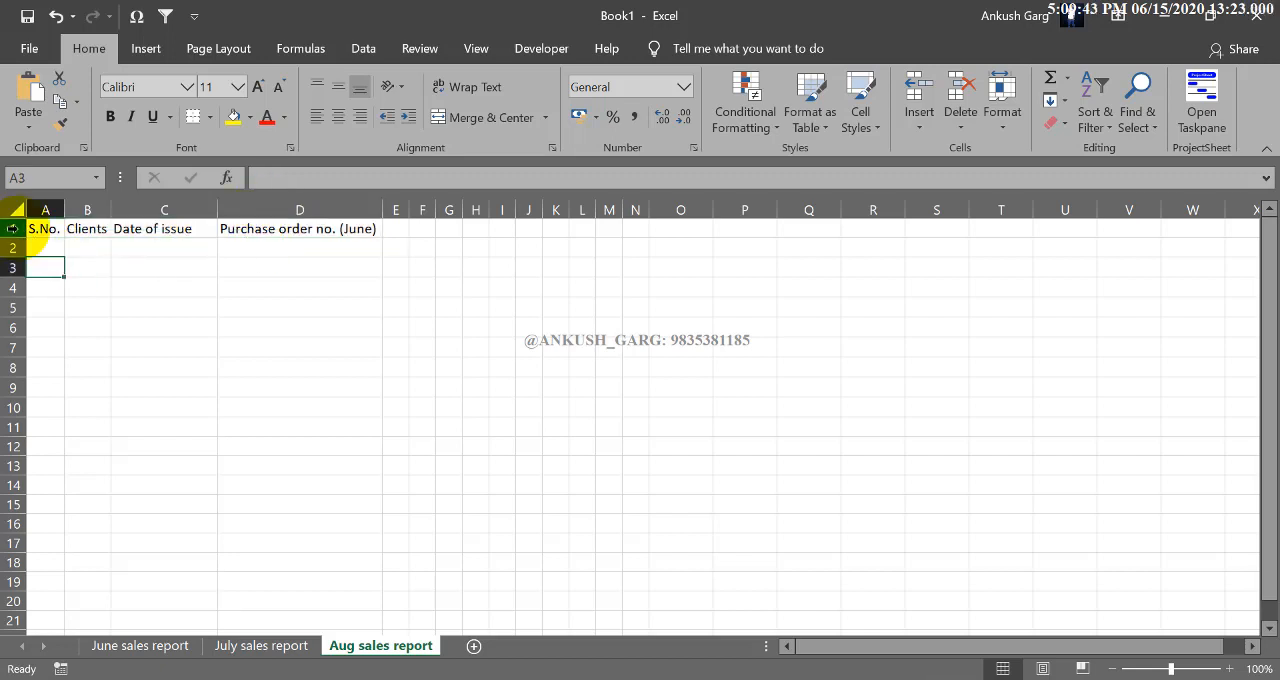
pyautogui.click(14, 229)
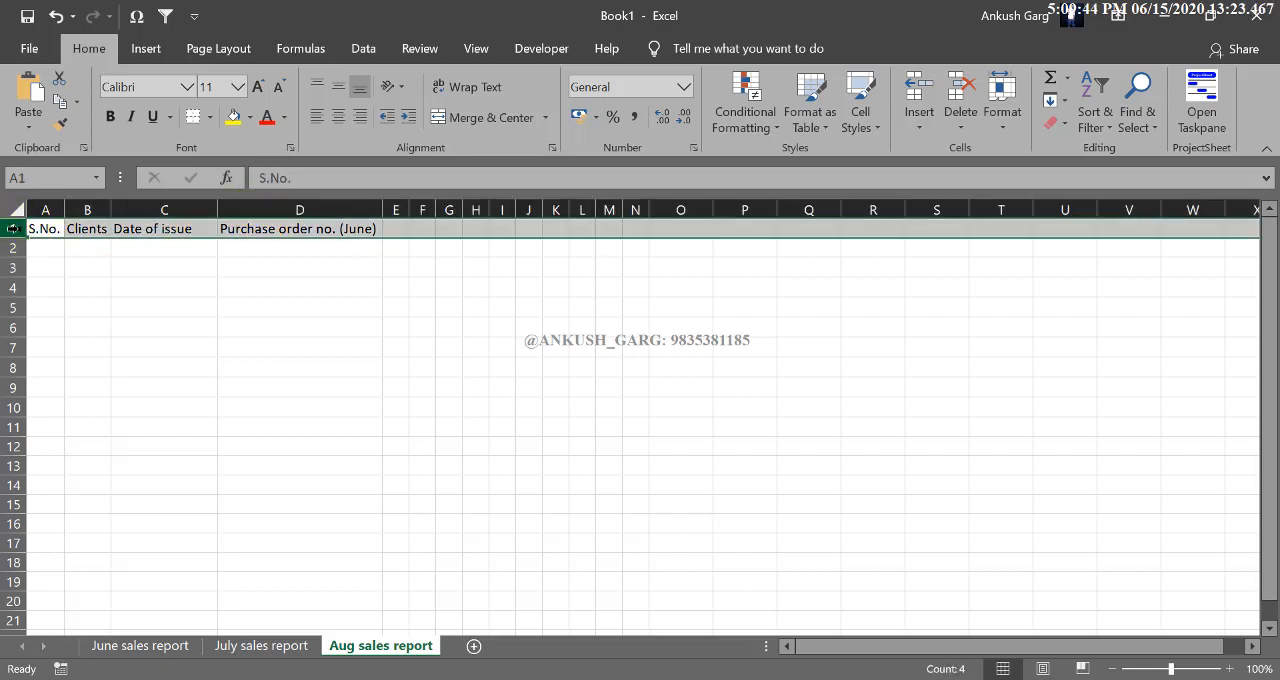
pyautogui.click(919, 118)
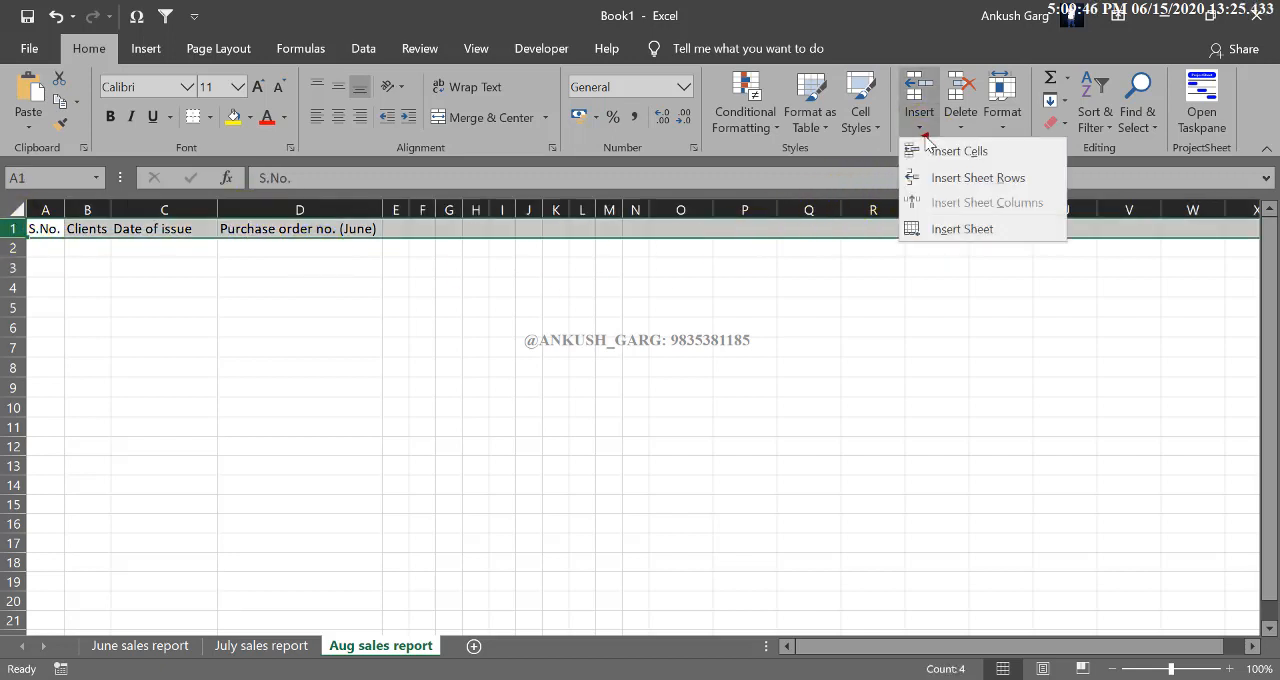
pyautogui.click(960, 187)
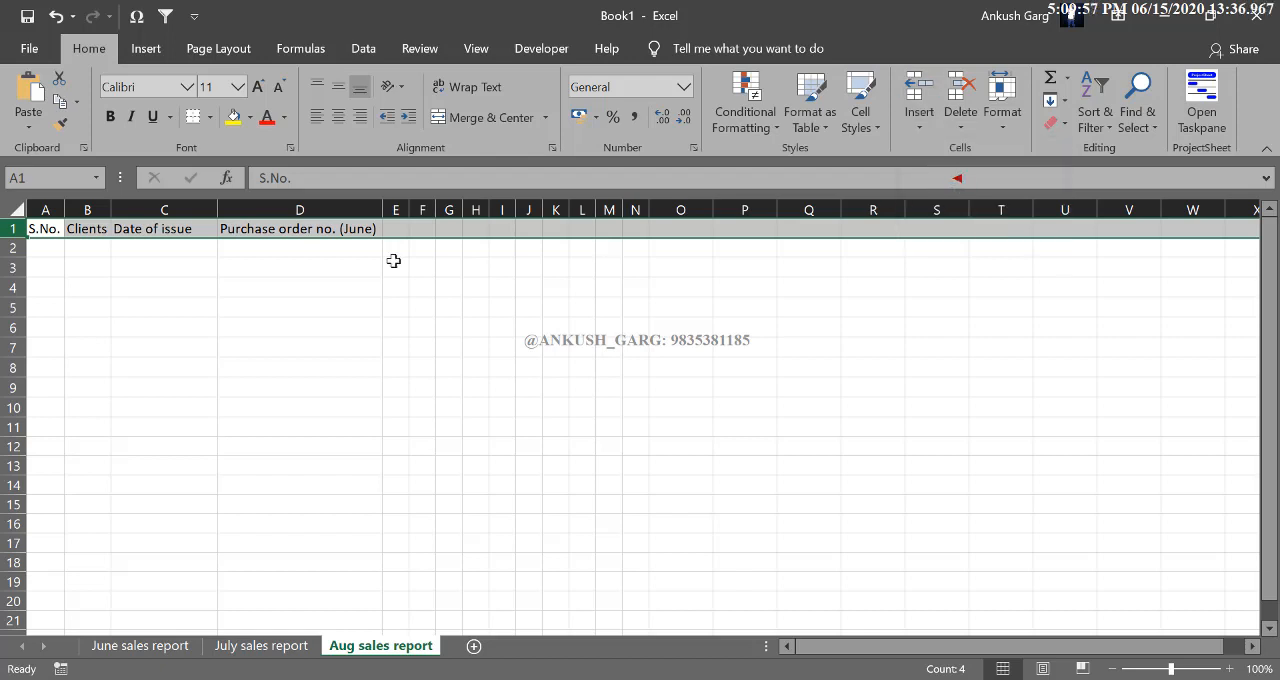
# - Delete the blank row 1 above the headings
pyautogui.click(15, 248)
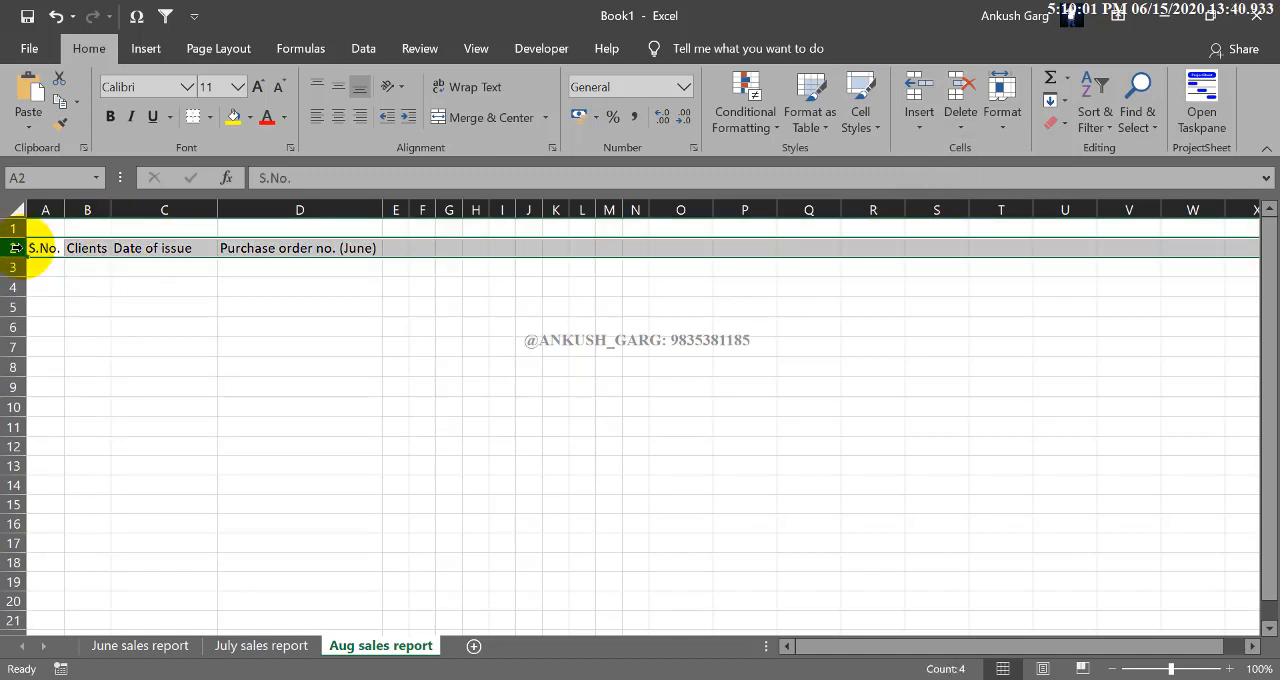
pyautogui.click(17, 228)
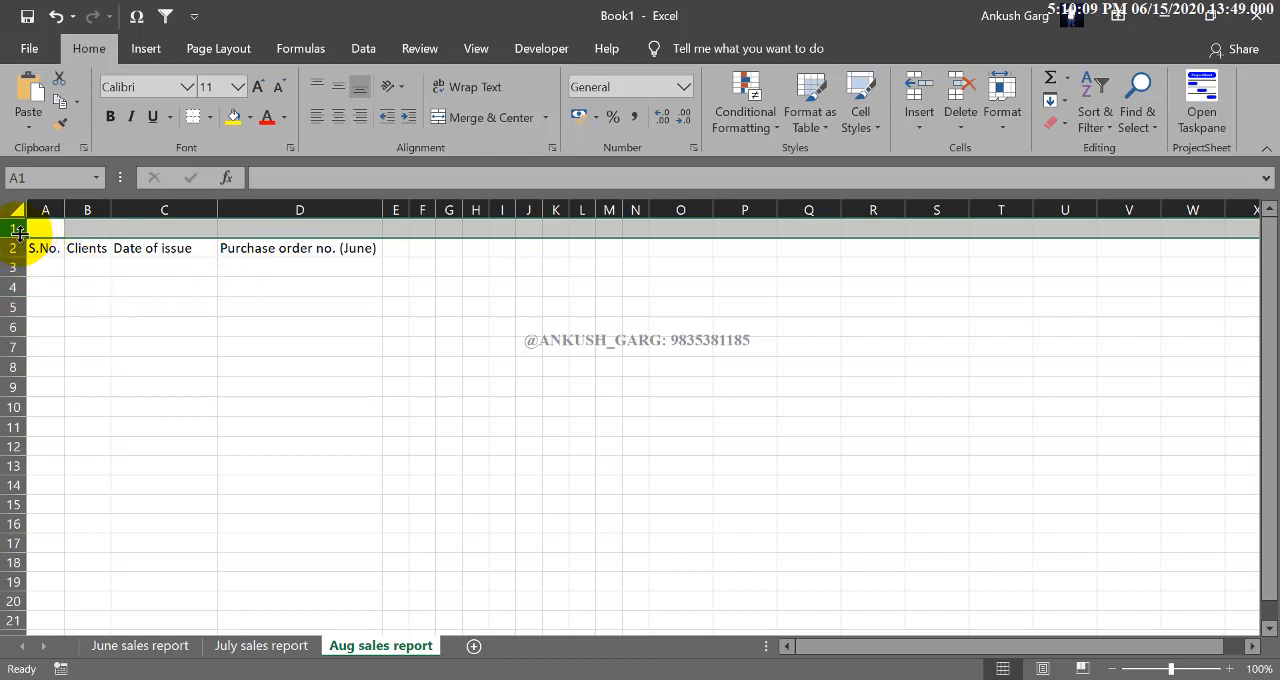
pyautogui.click(957, 127)
pyautogui.click(1032, 185)
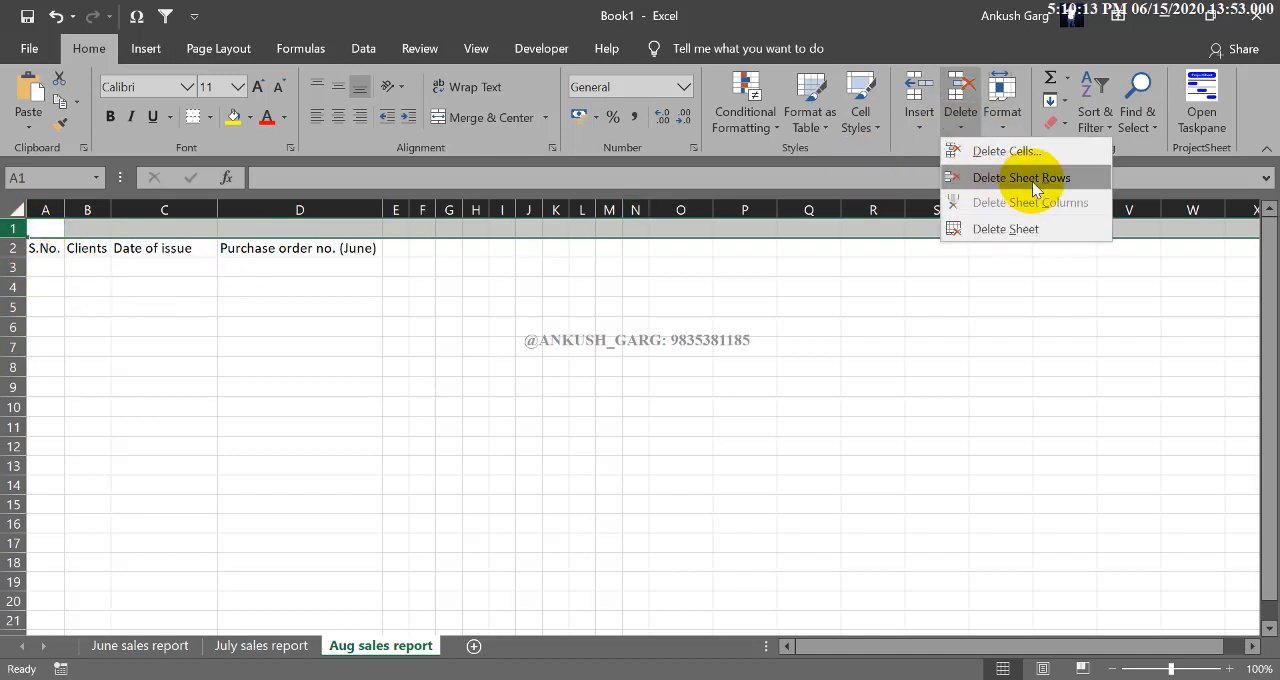
pyautogui.click(117, 262)
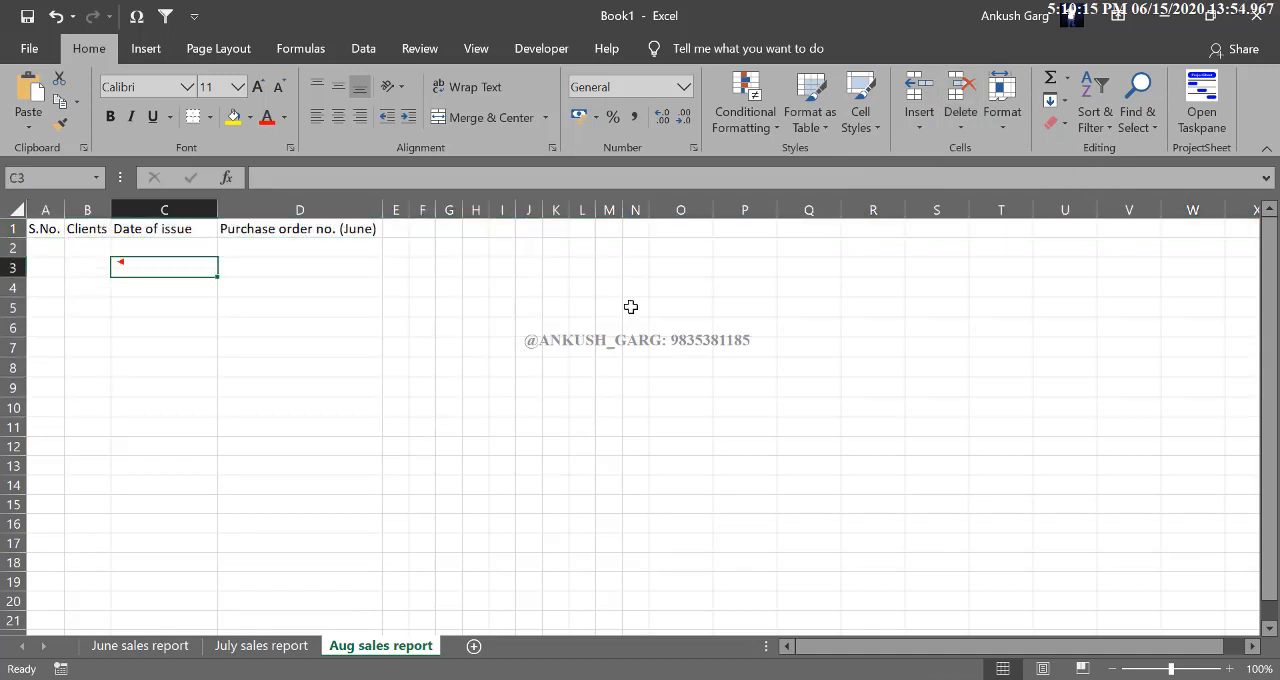
pyautogui.click(930, 130)
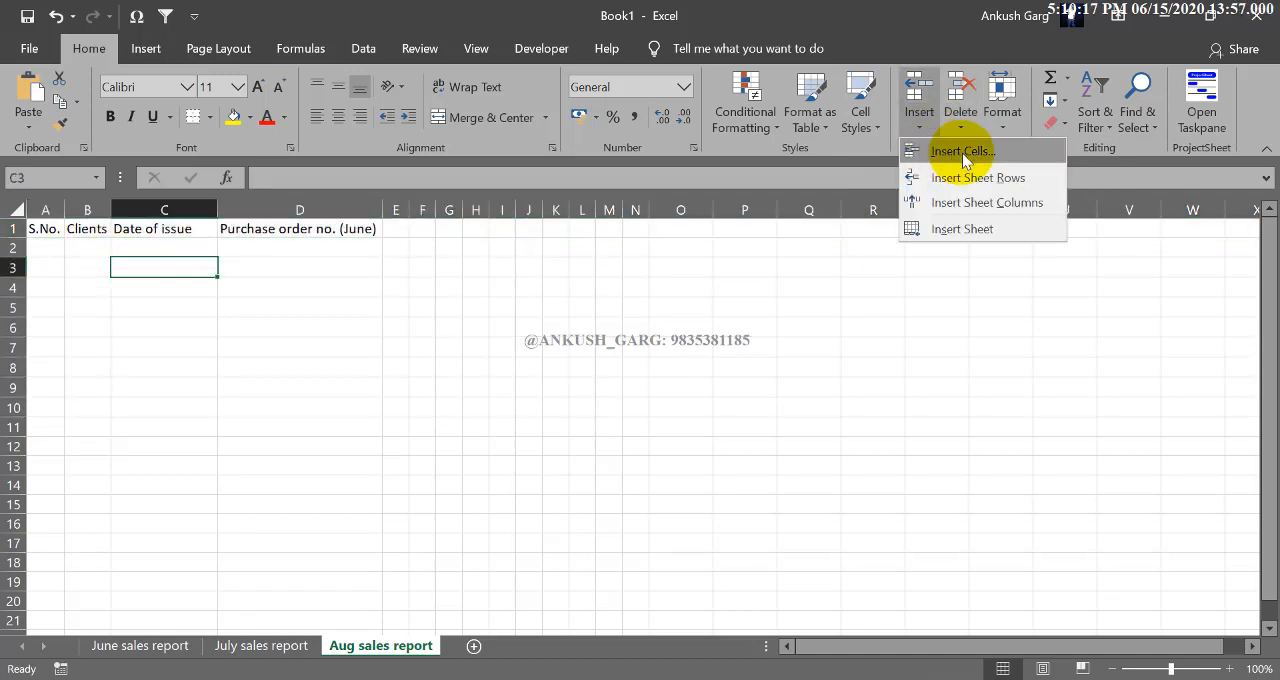
pyautogui.click(193, 262)
pyautogui.click(180, 230)
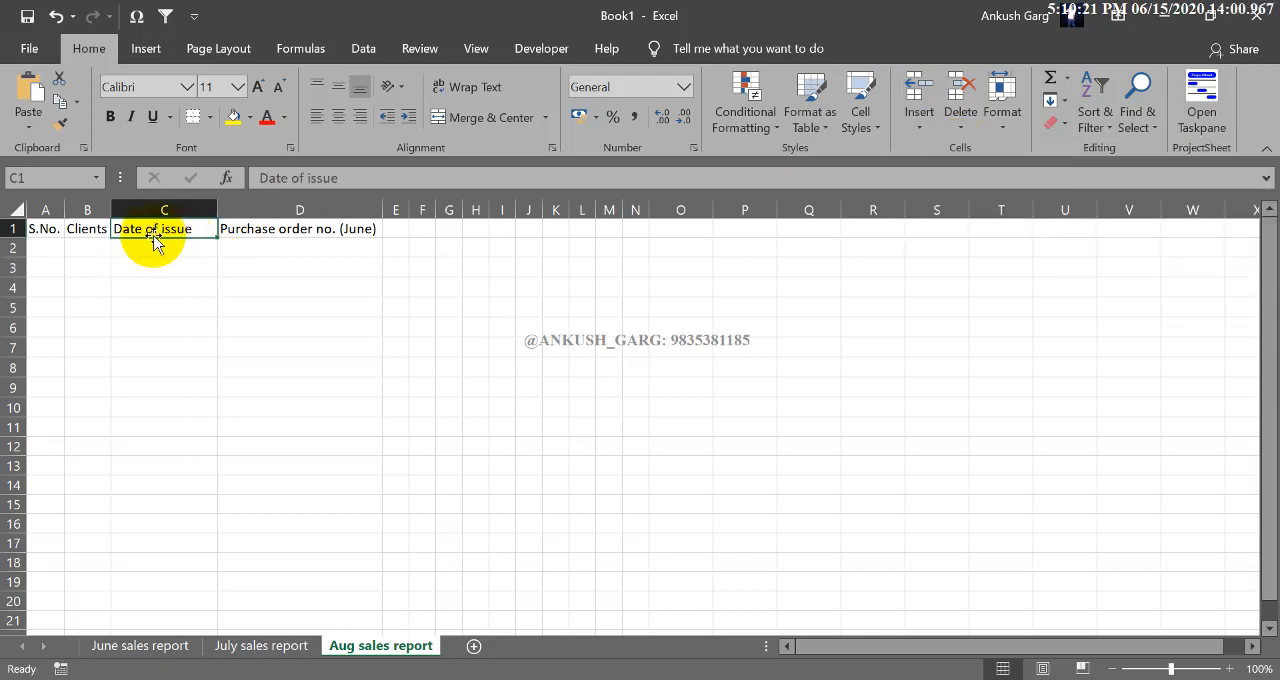
pyautogui.click(157, 250)
# - Enter three records below the headings: S.No. 1 to 3, clients a, b and c, and dates of issue 13-Aug, 13-Jul and 24-Jul
pyautogui.click(38, 245)
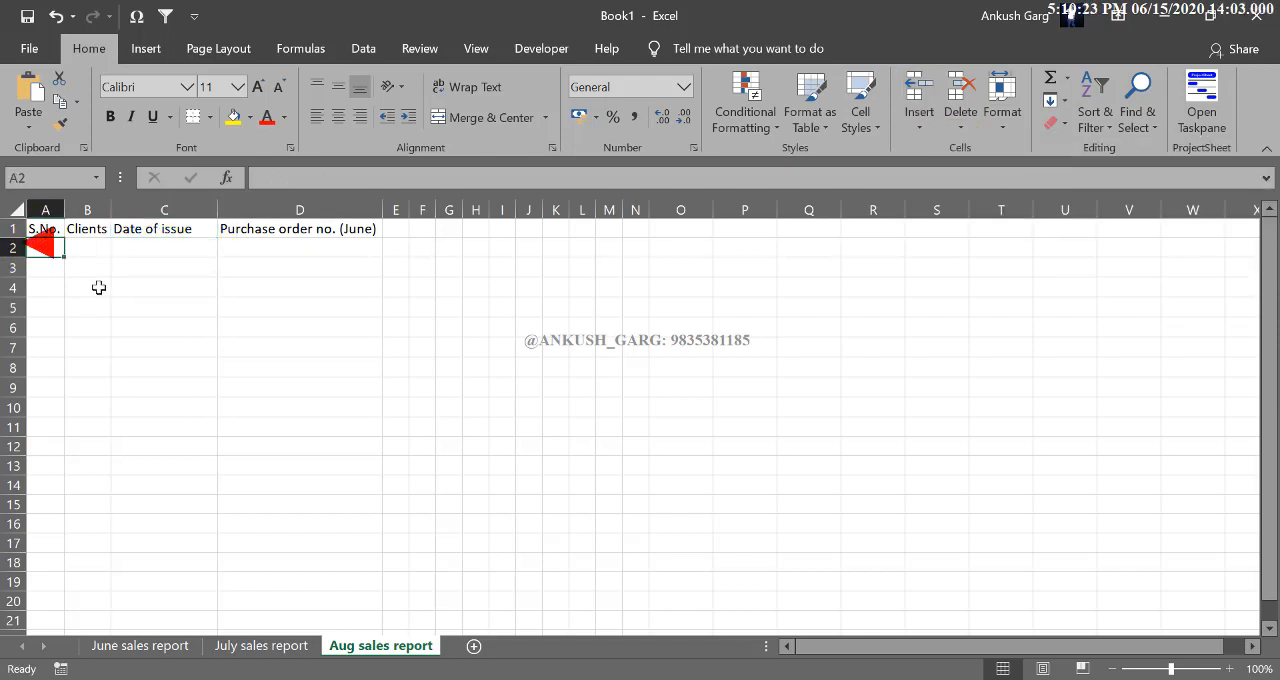
pyautogui.write('1')
pyautogui.press('Return')
pyautogui.write('3')
pyautogui.press('Return')
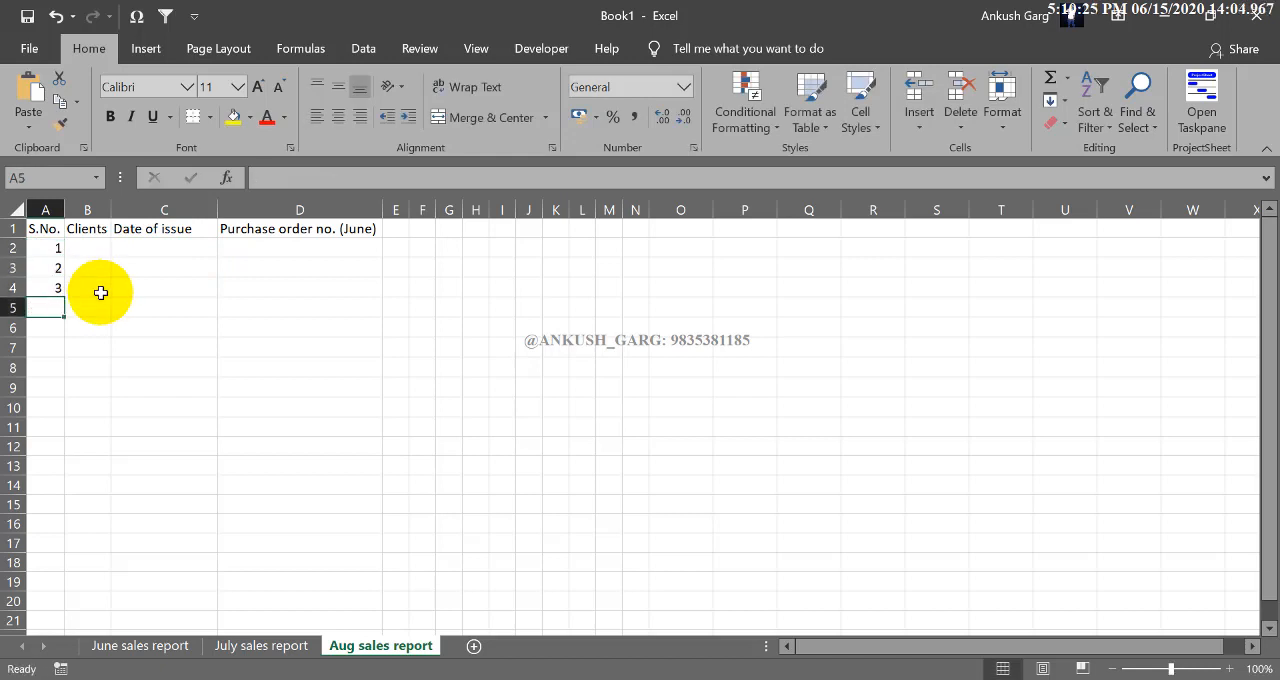
pyautogui.click(103, 247)
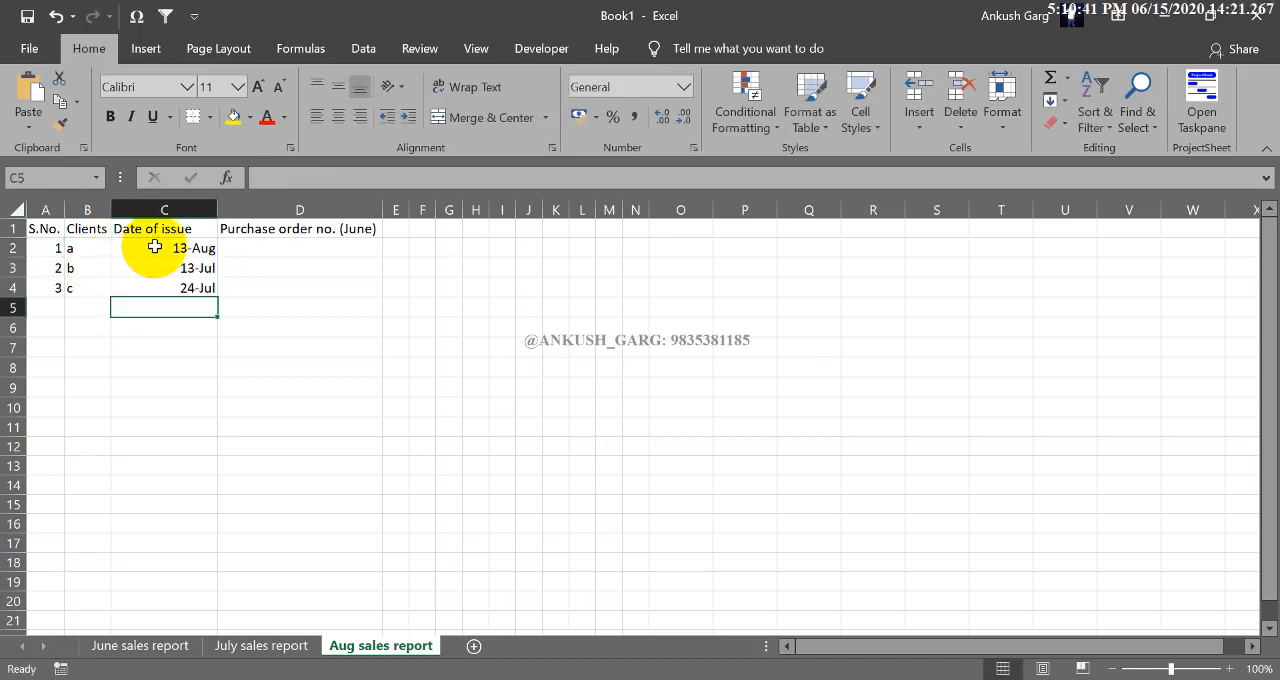
# - Insert a blank cell at the Date of issue heading in C1 with cells shifted right, and undo the insertion
pyautogui.click(170, 248)
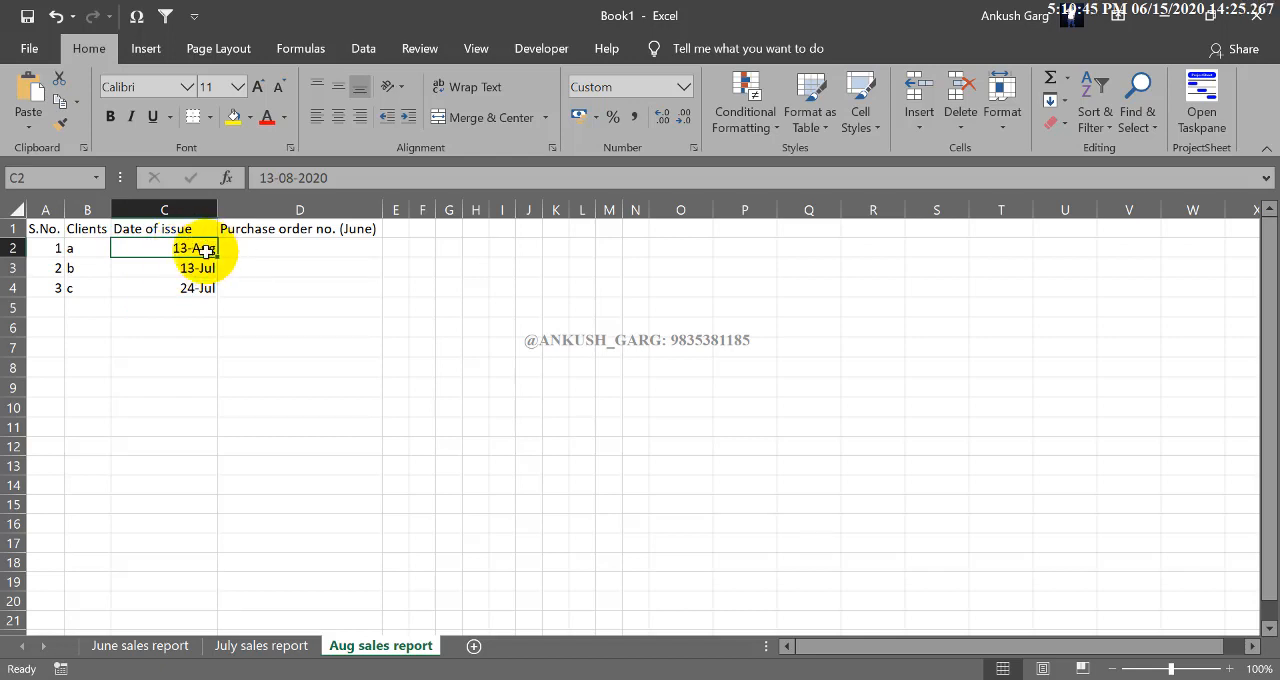
pyautogui.click(208, 229)
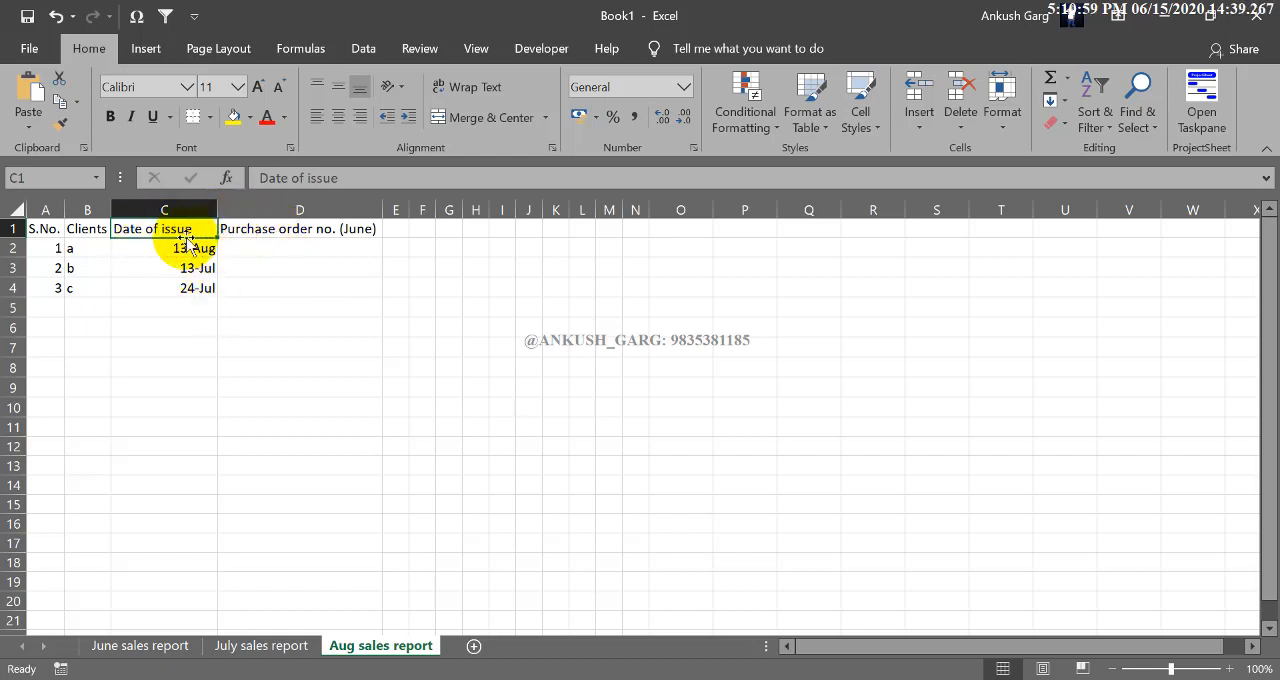
pyautogui.click(922, 123)
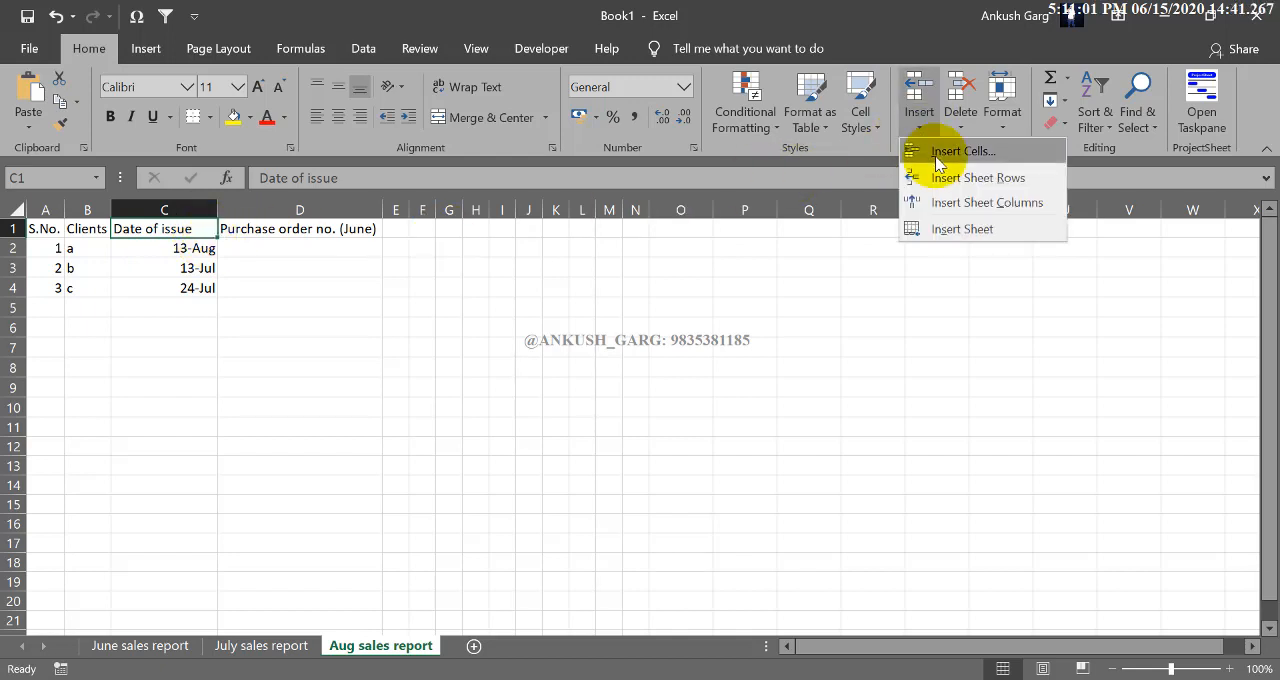
pyautogui.click(936, 156)
pyautogui.moveTo(455, 250); pyautogui.dragTo(457, 207)
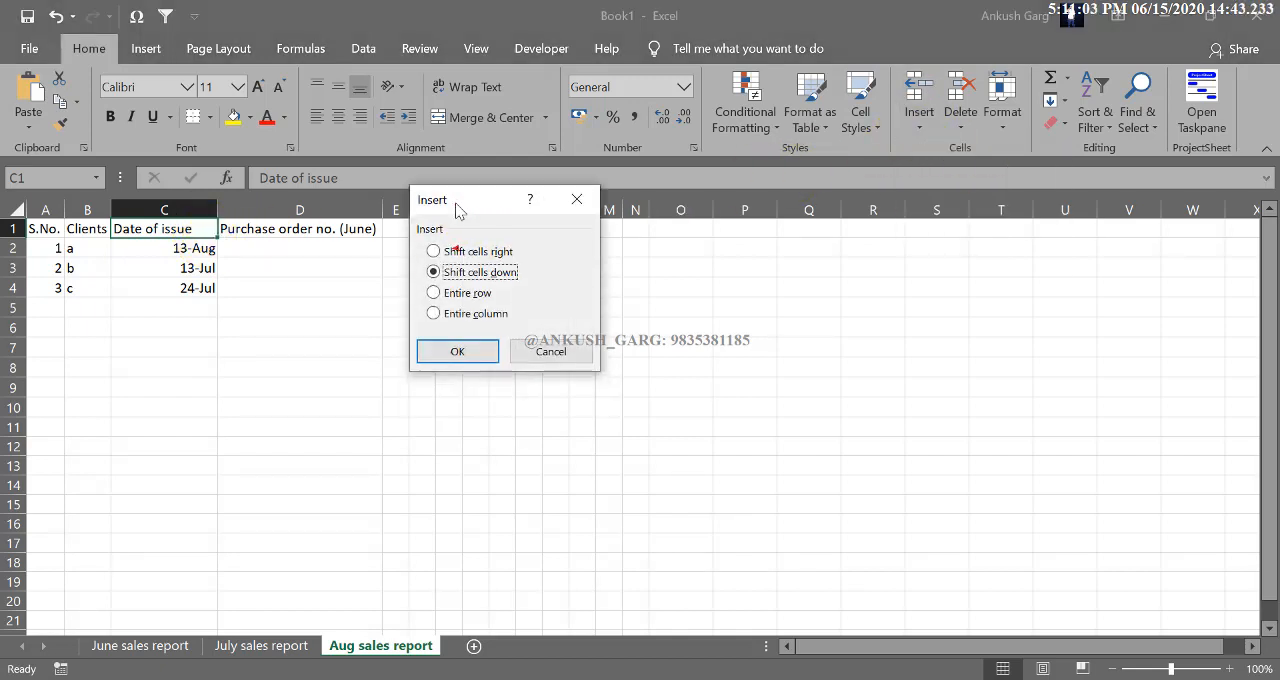
pyautogui.click(470, 252)
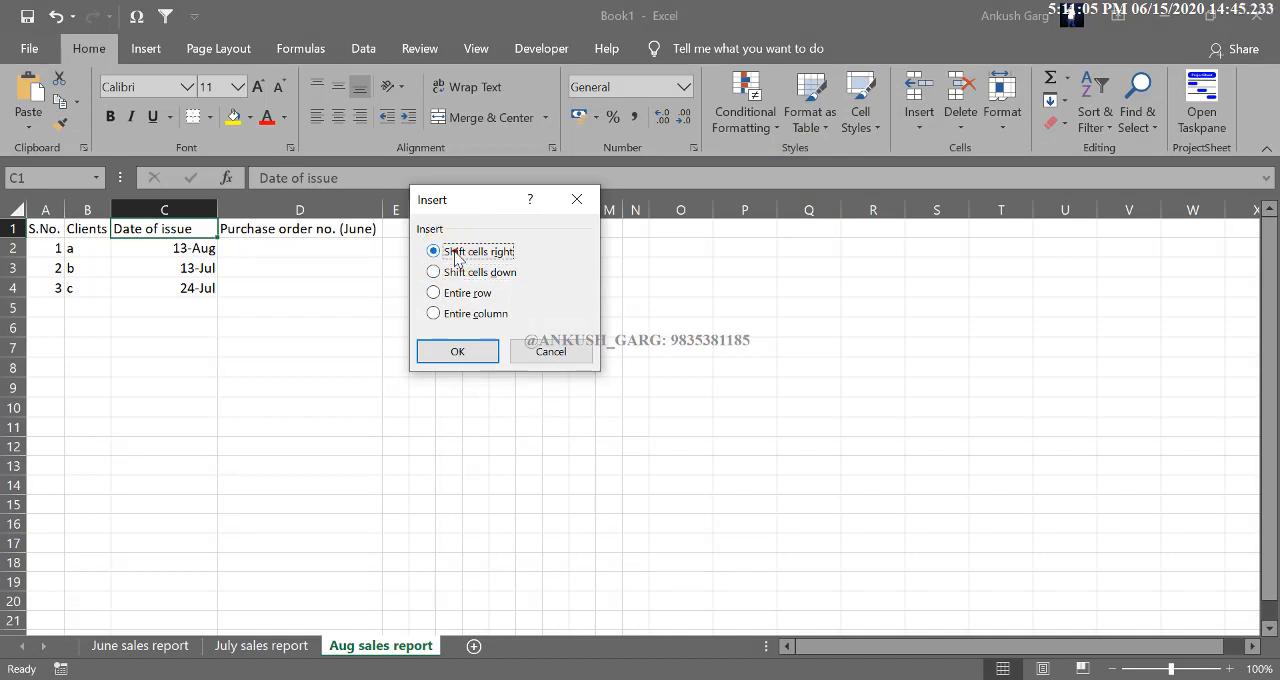
pyautogui.click(480, 272)
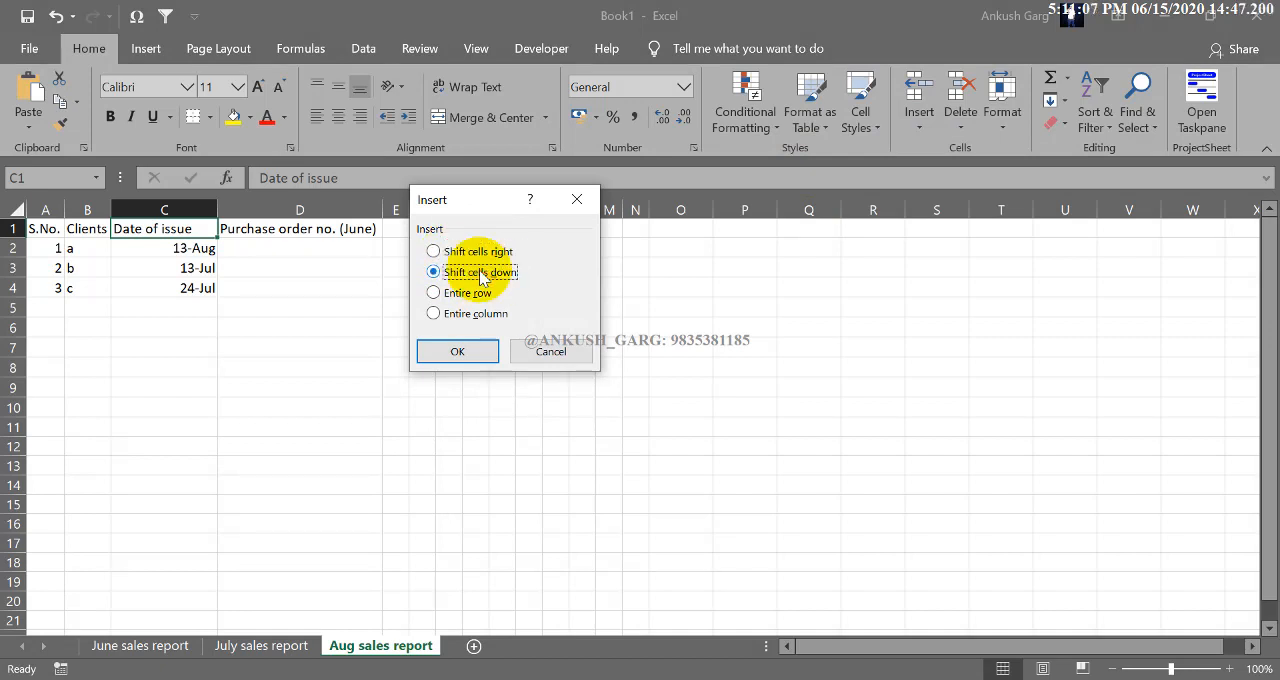
pyautogui.click(473, 256)
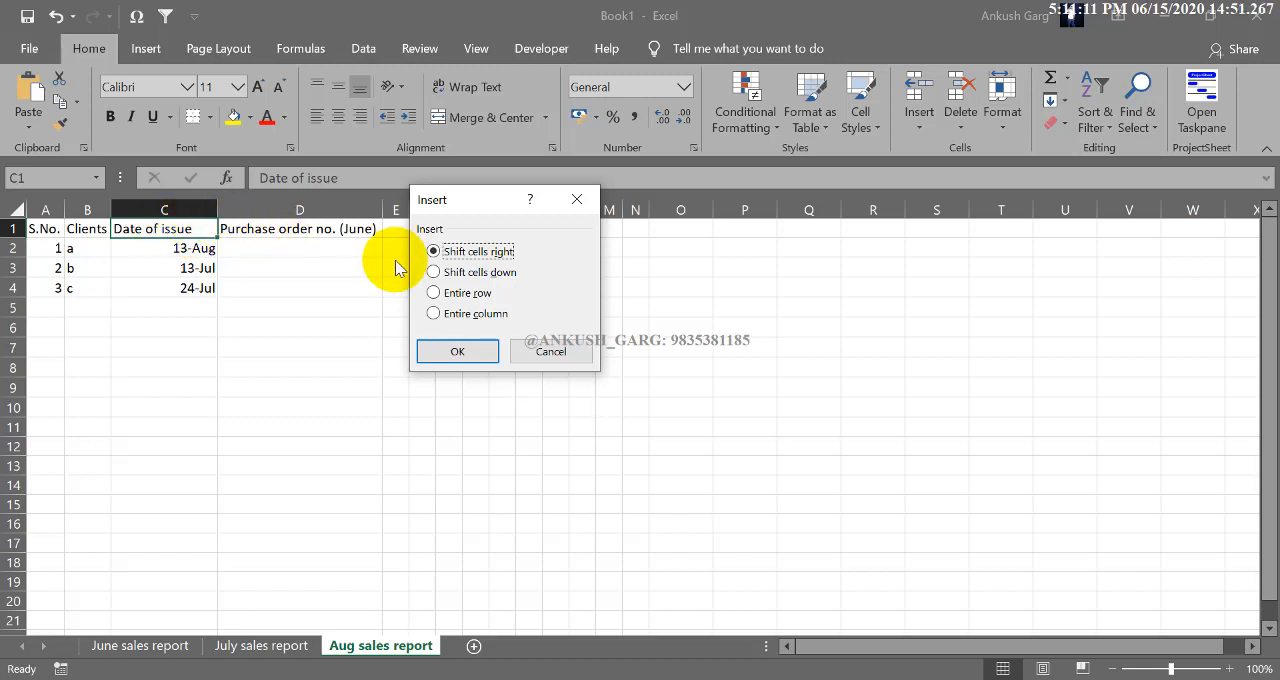
pyautogui.click(440, 272)
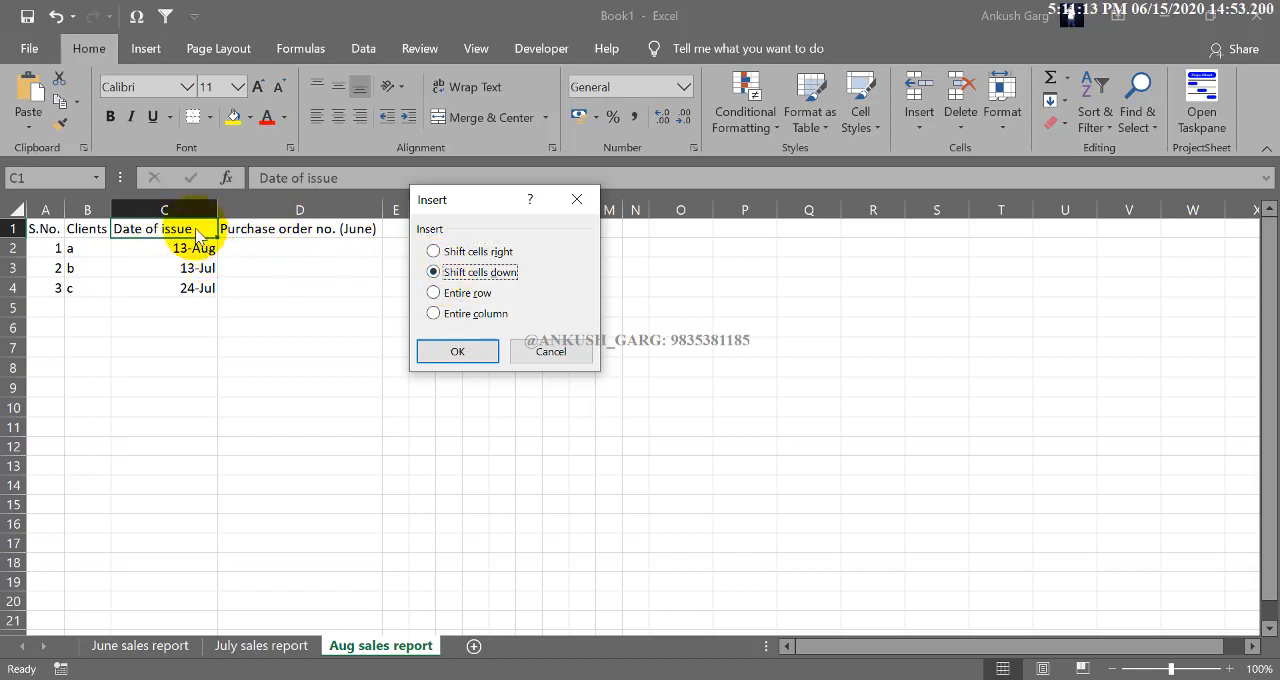
pyautogui.click(454, 254)
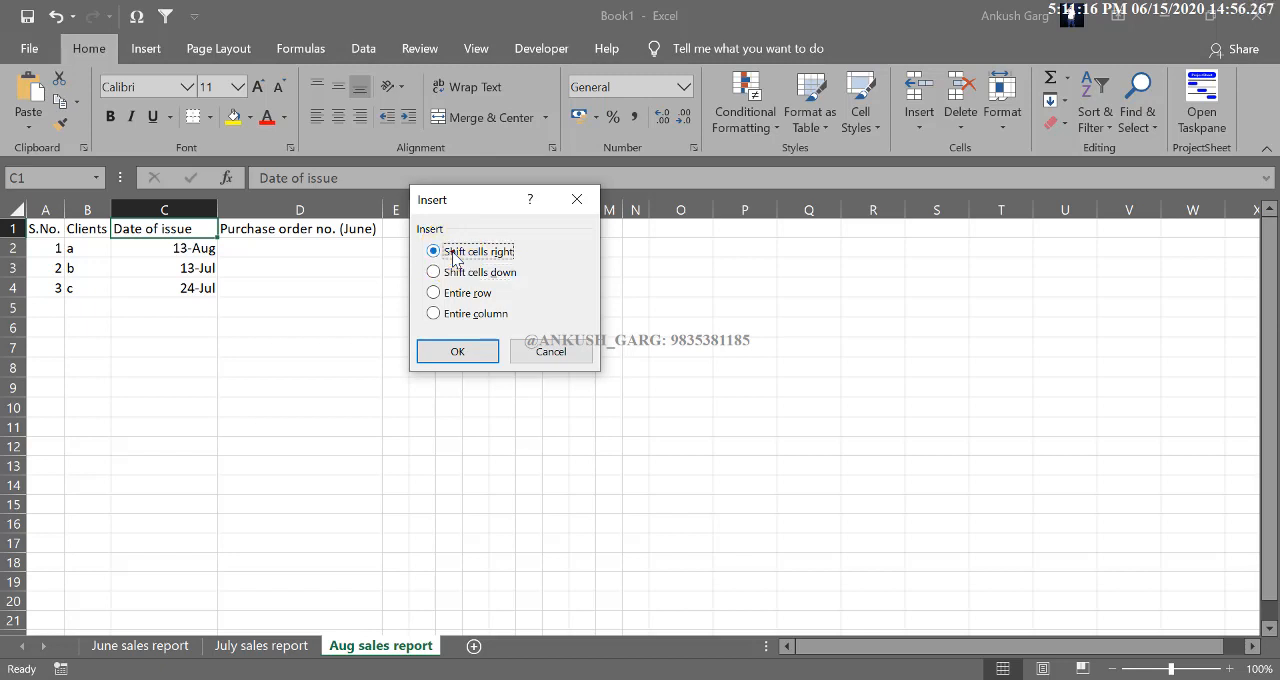
pyautogui.click(475, 350)
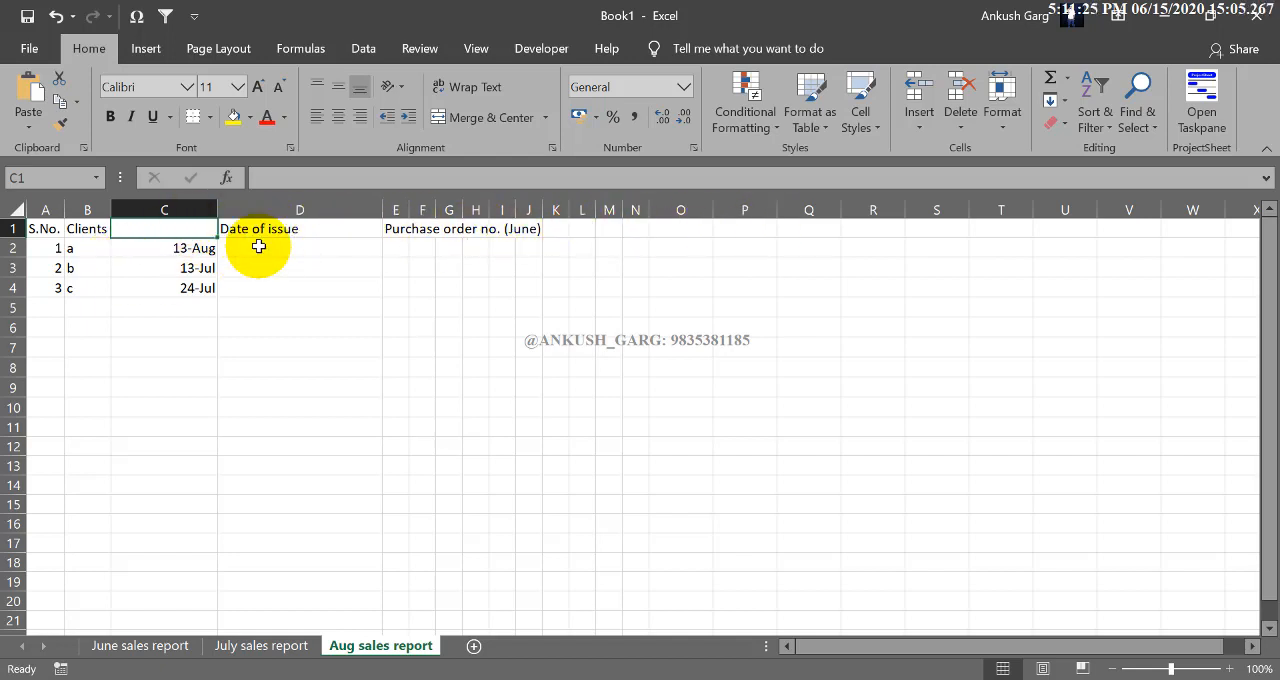
pyautogui.hotkey('ctrl', 'z')
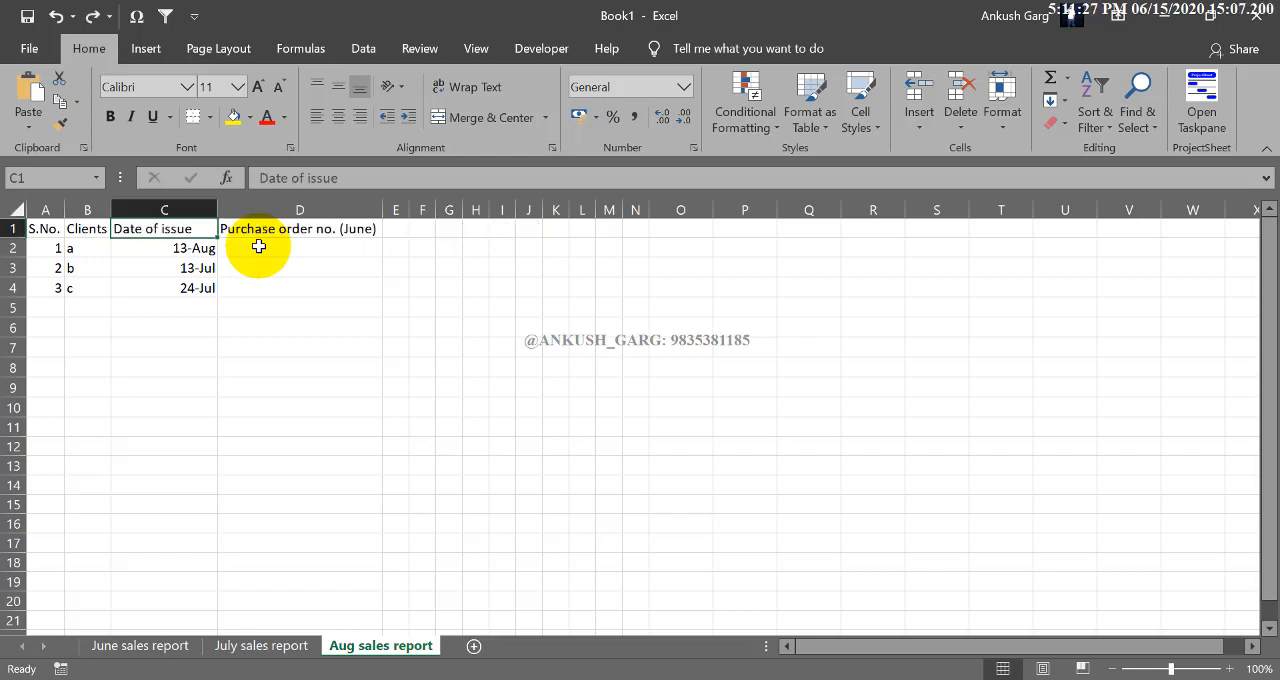
# - Insert a blank cell at C1 with the Date of issue heading and its dates shifted down
pyautogui.click(919, 125)
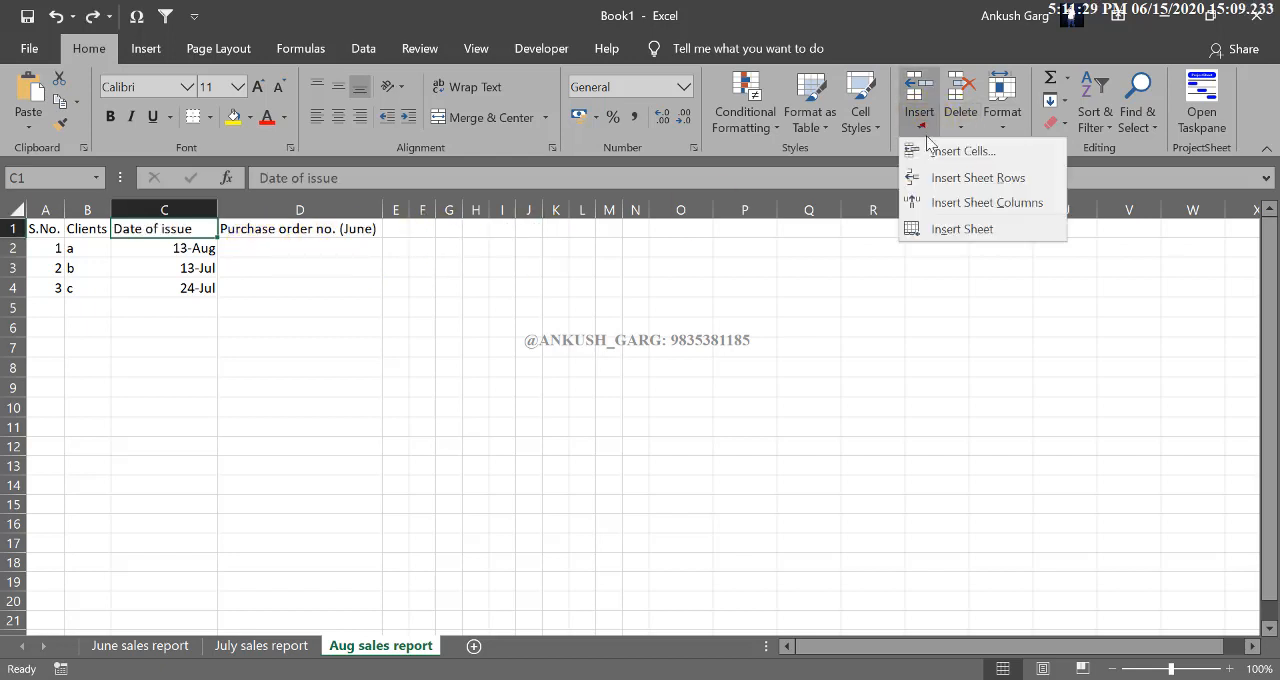
pyautogui.click(932, 149)
pyautogui.click(457, 350)
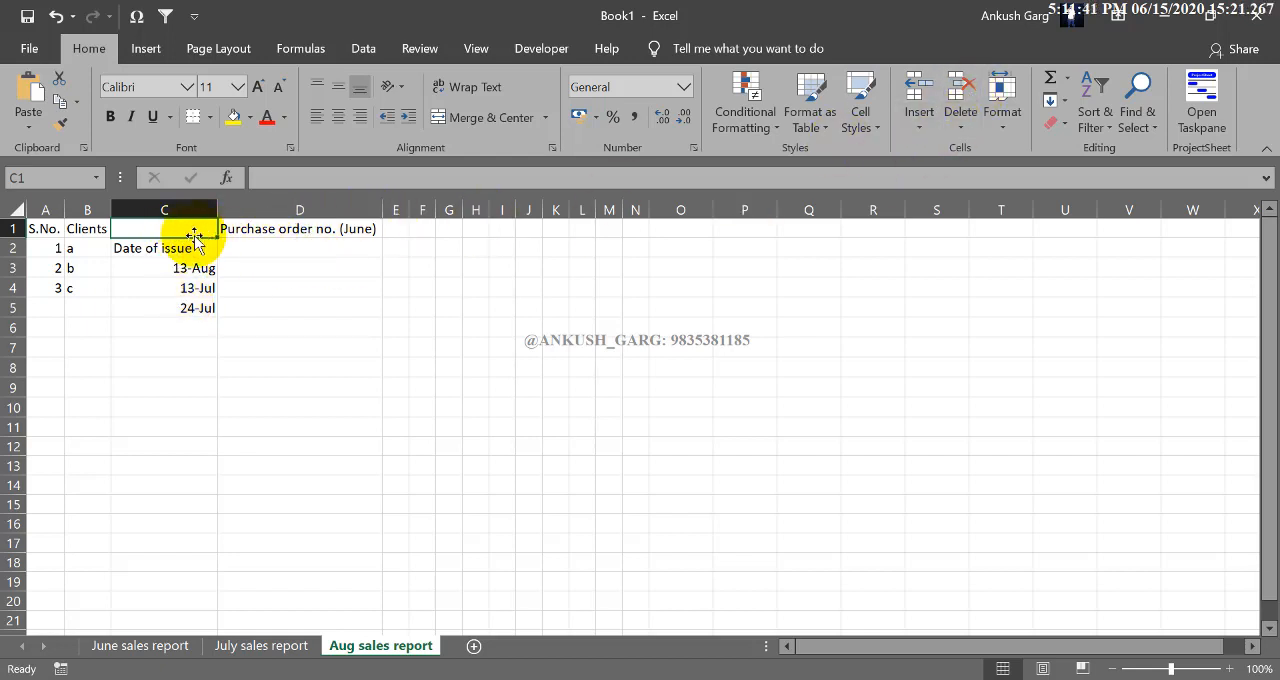
# - Delete the blank cell C1 above Date of issue, shifting the cells below it up
pyautogui.click(960, 128)
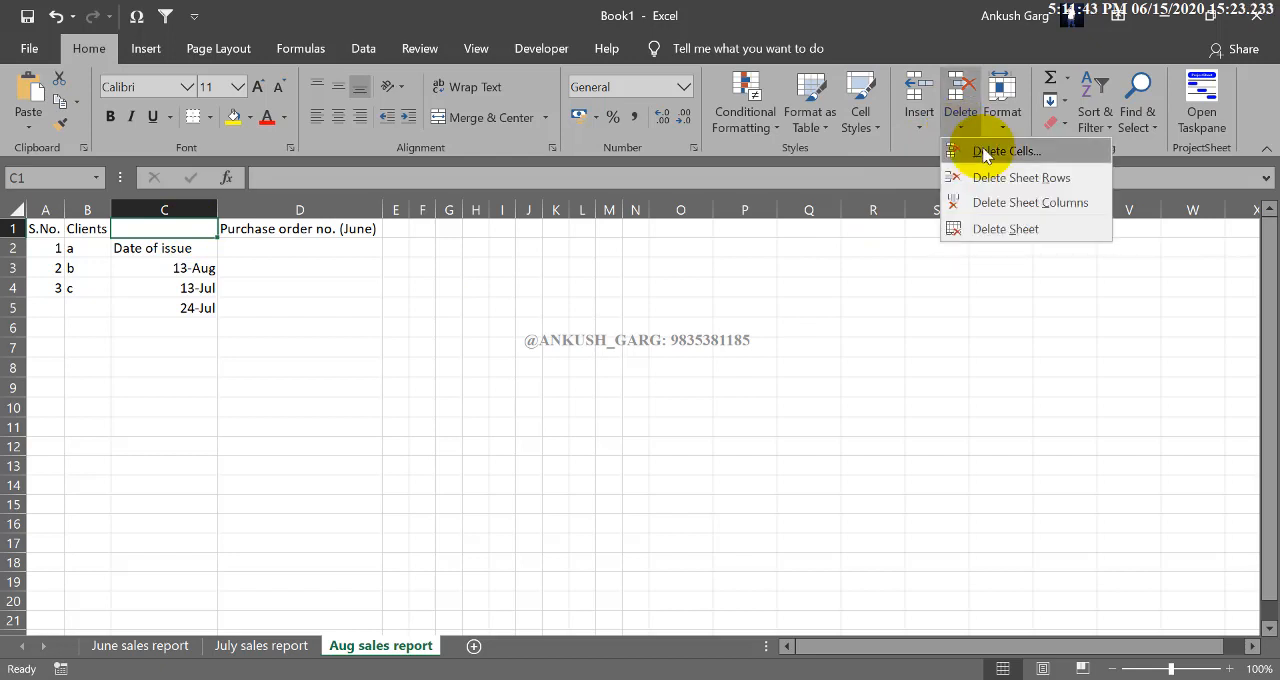
pyautogui.click(985, 155)
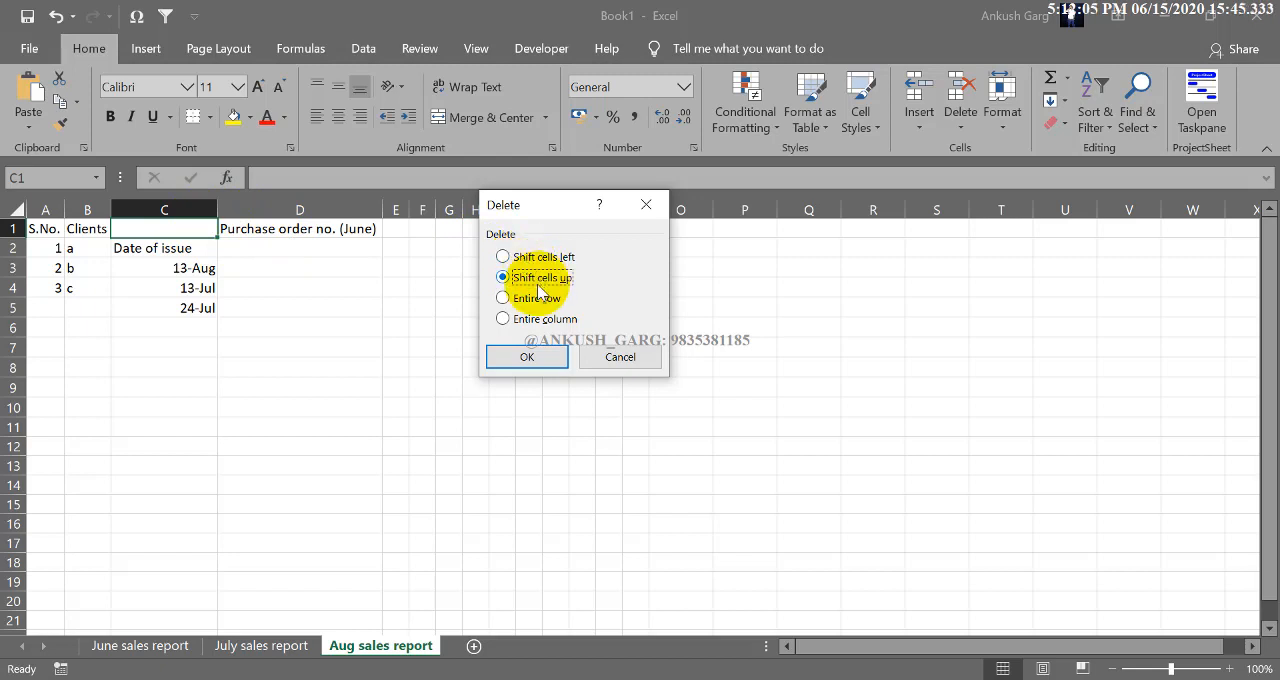
pyautogui.click(530, 356)
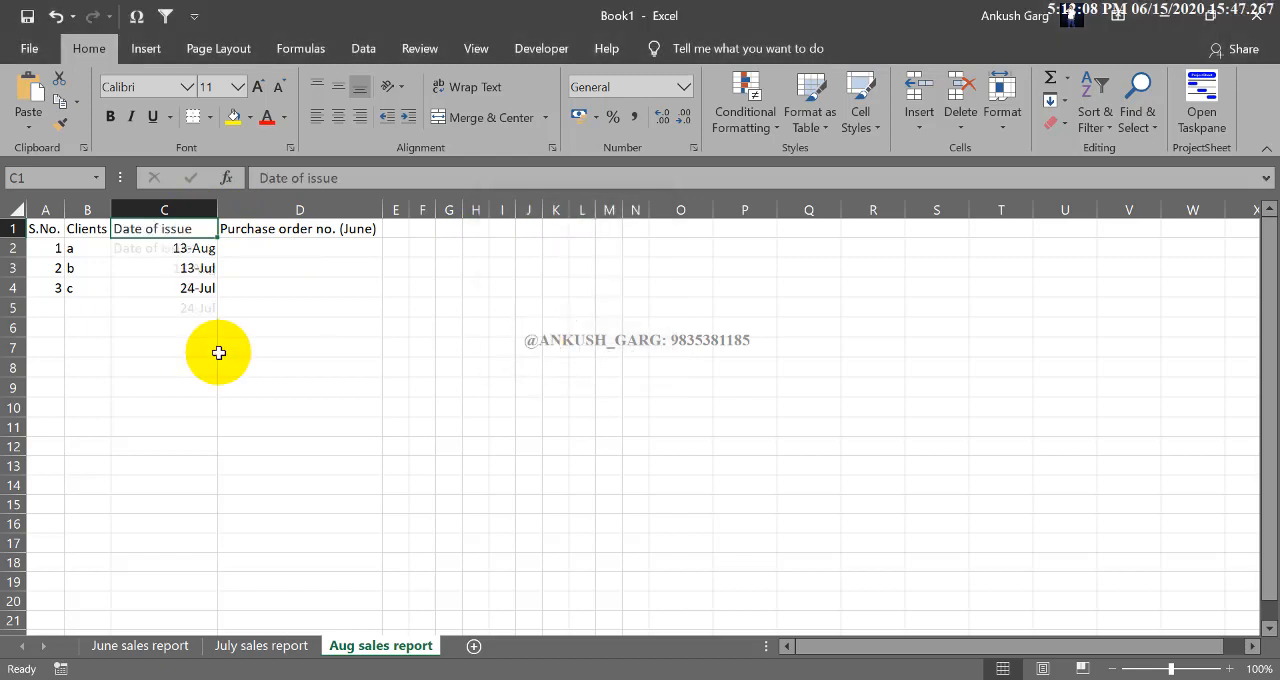